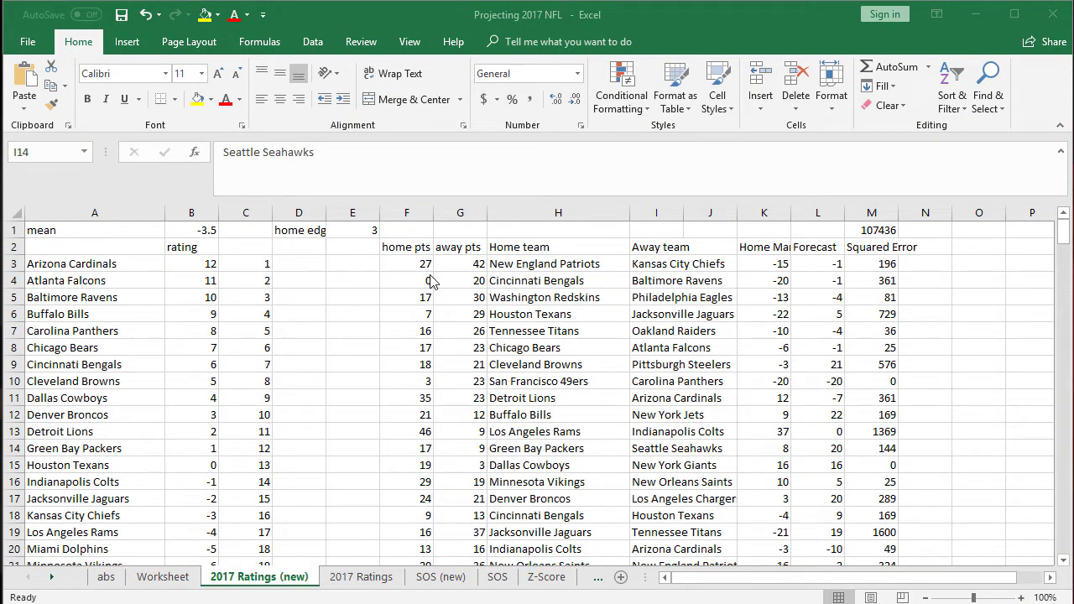
Examine the team names in column A and their assigned ratings in column B, starting from row 3
left_click(75, 265)
key("Down")
key("Down")
key("Down")
left_click(180, 269)
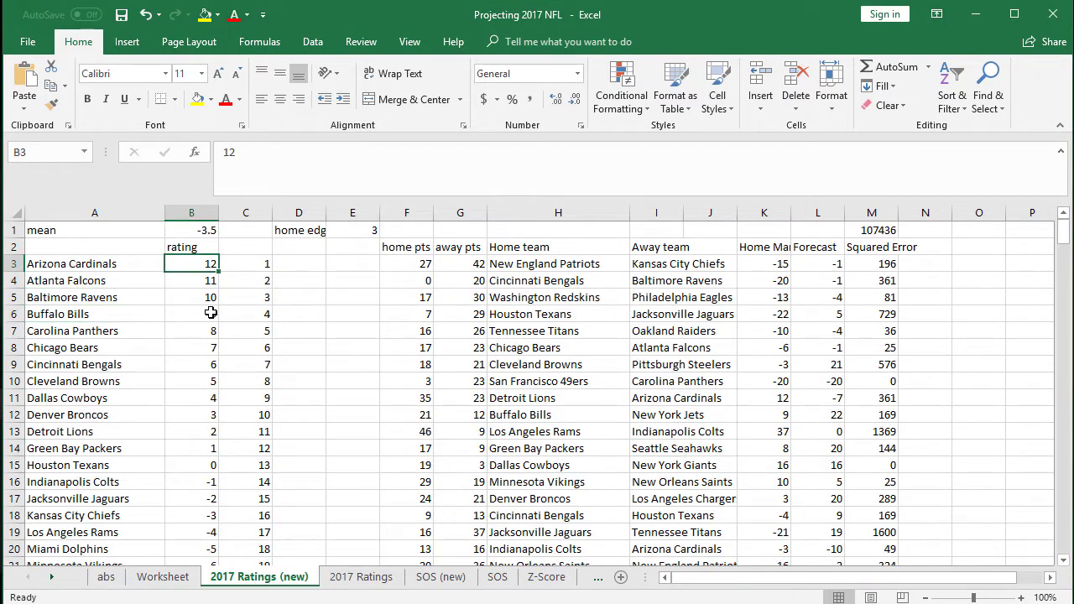
left_click(206, 295)
left_click_drag(199, 263, 213, 512)
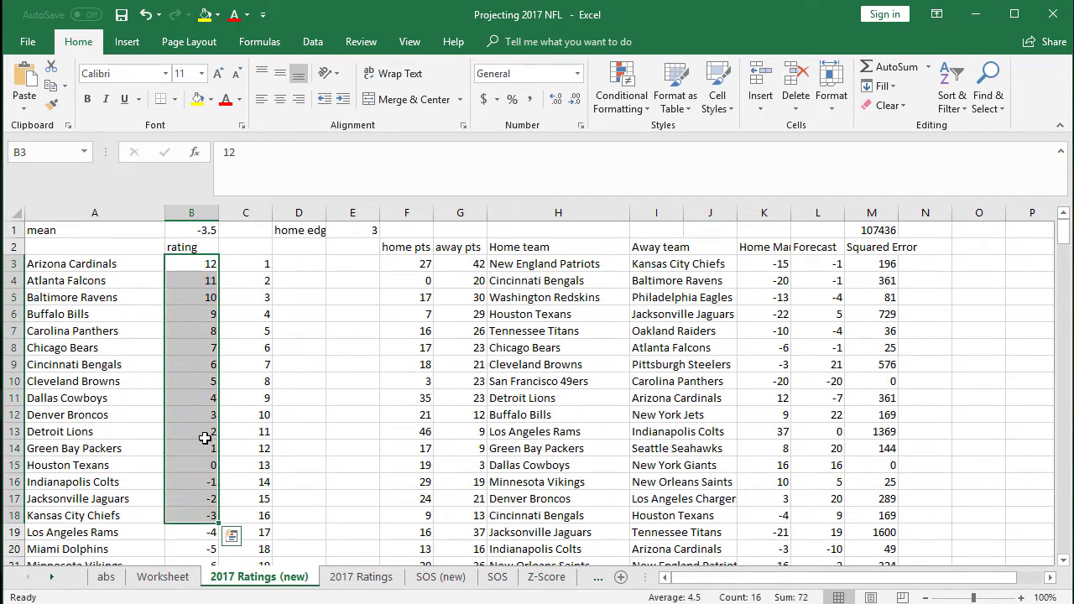
left_click(198, 360)
left_click_drag(204, 265, 189, 424)
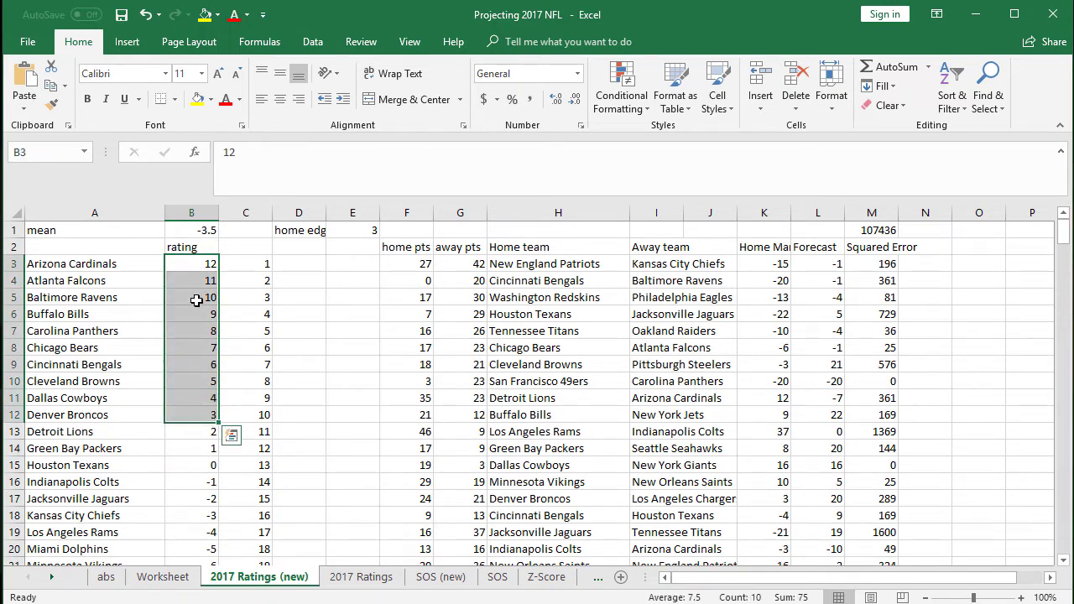
Inspect the mean formula in B1 and the range of team ratings it averages
left_click(193, 227)
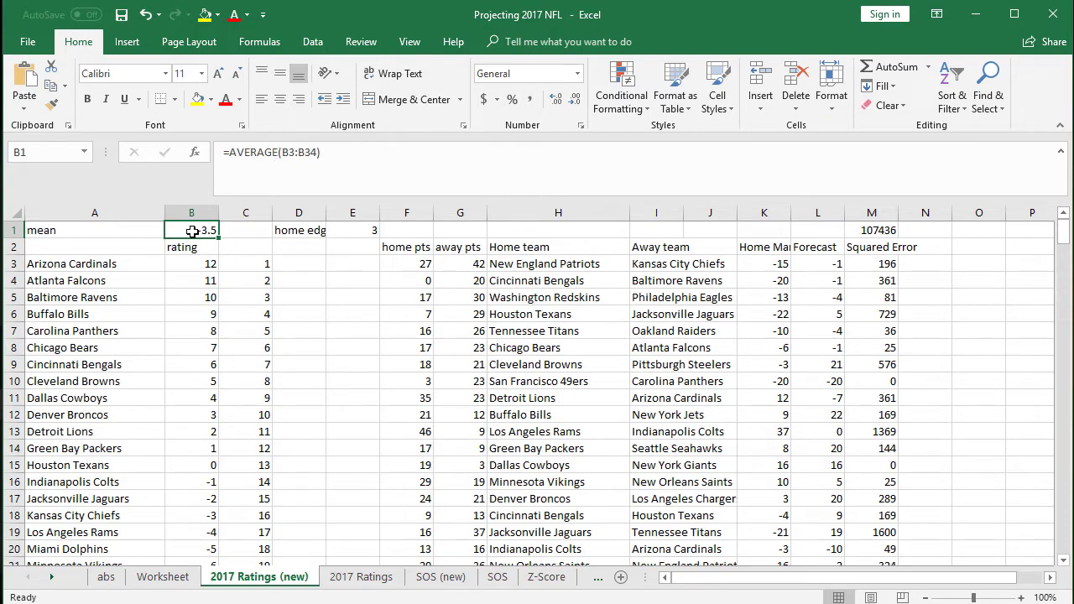
double_click(198, 230)
scroll(263, 407, "down", 2)
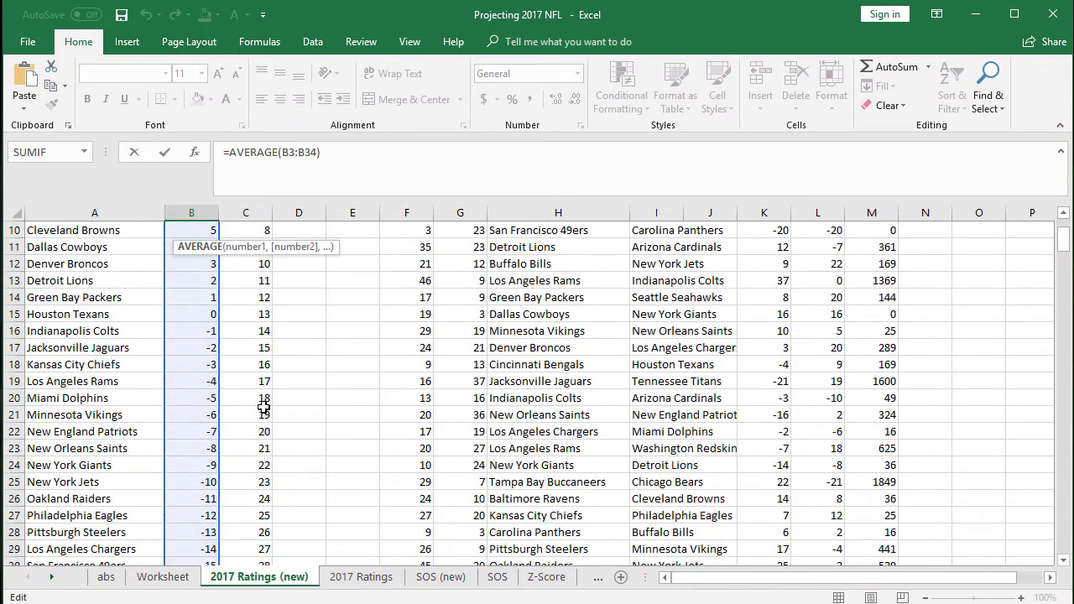
scroll(263, 407, "down", 5)
scroll(168, 431, "up", 7)
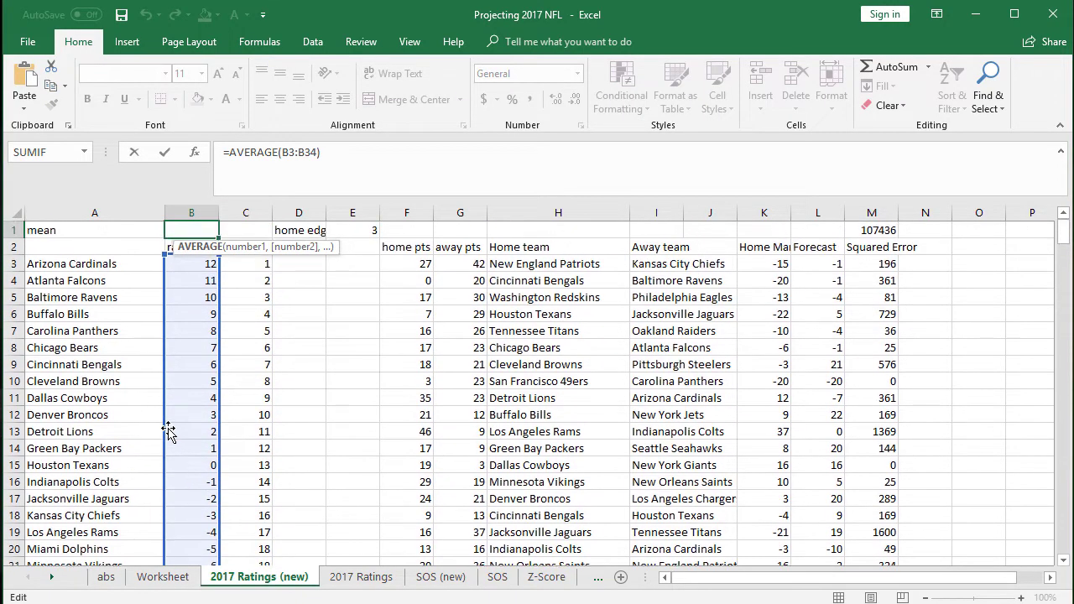
key("Return")
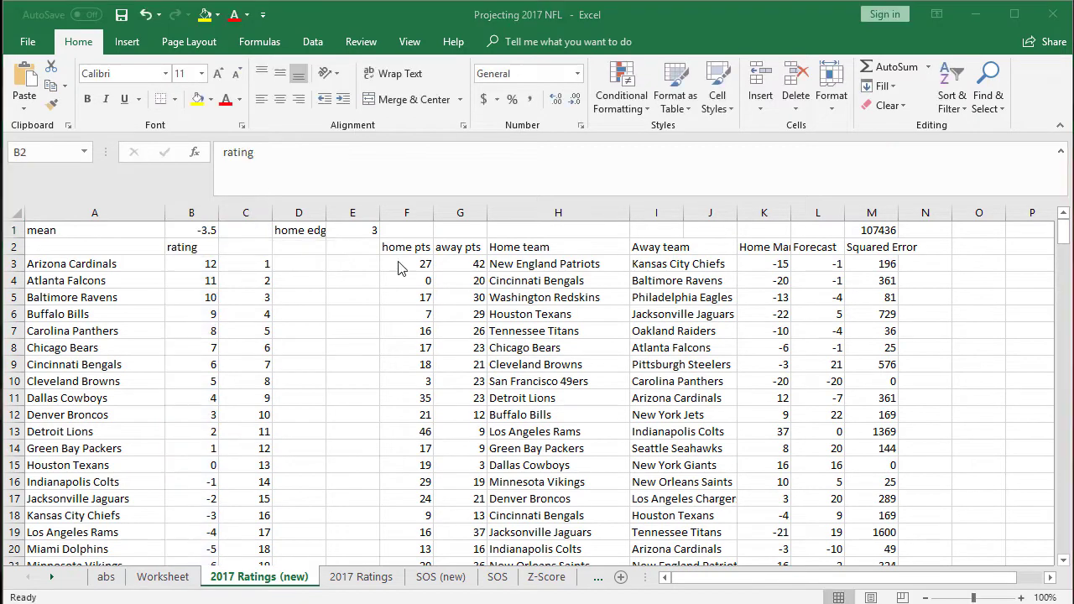
Check the home edge value in E1 and the squared error total in M1
left_click(332, 230)
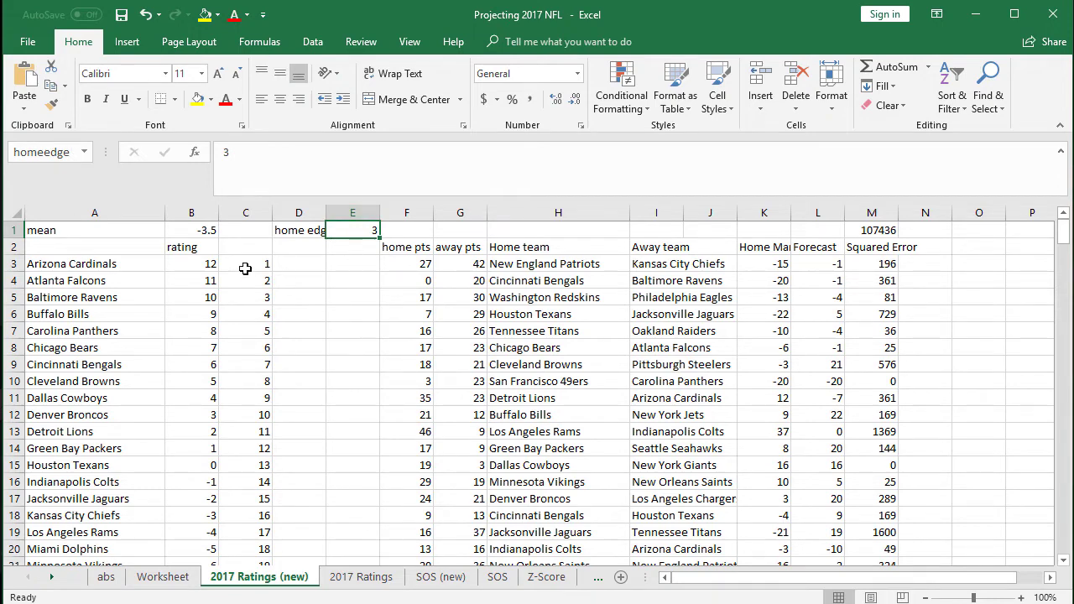
left_click(347, 311)
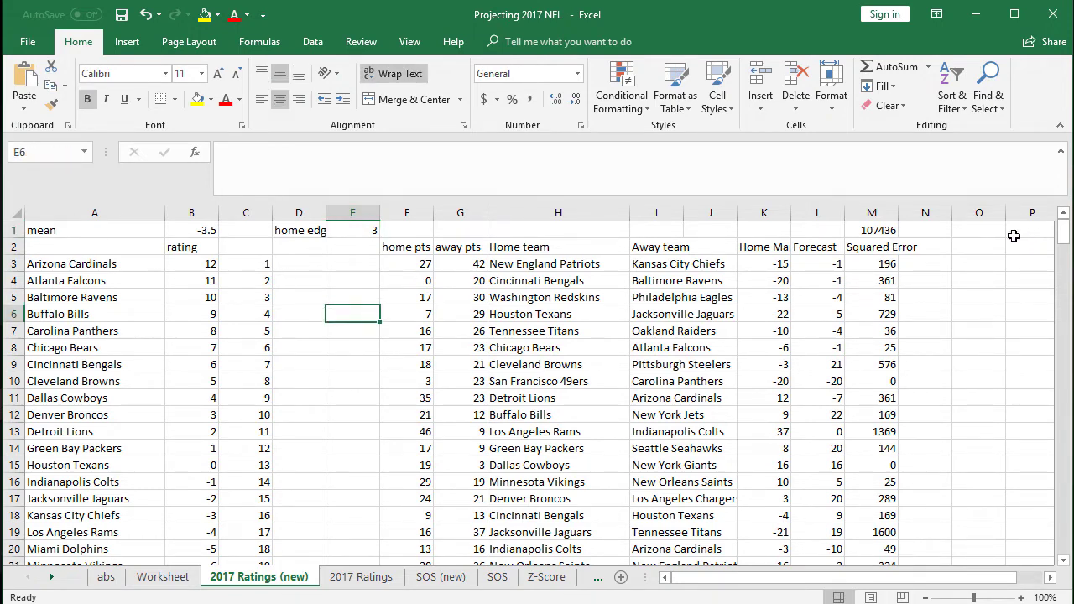
left_click(885, 226)
Enter the sample text xyz in cell O1
left_click(971, 225)
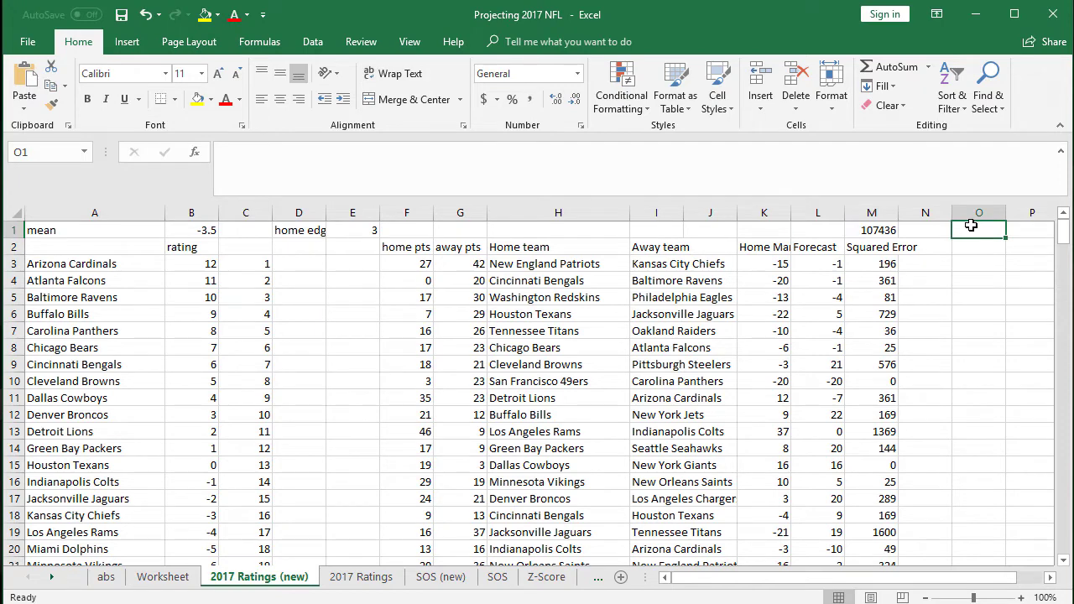
type("xyz")
left_click(977, 284)
Try to assign the name "named" to cell O1, and reselect the cell to check it
left_click(973, 230)
left_click(27, 153)
type("named")
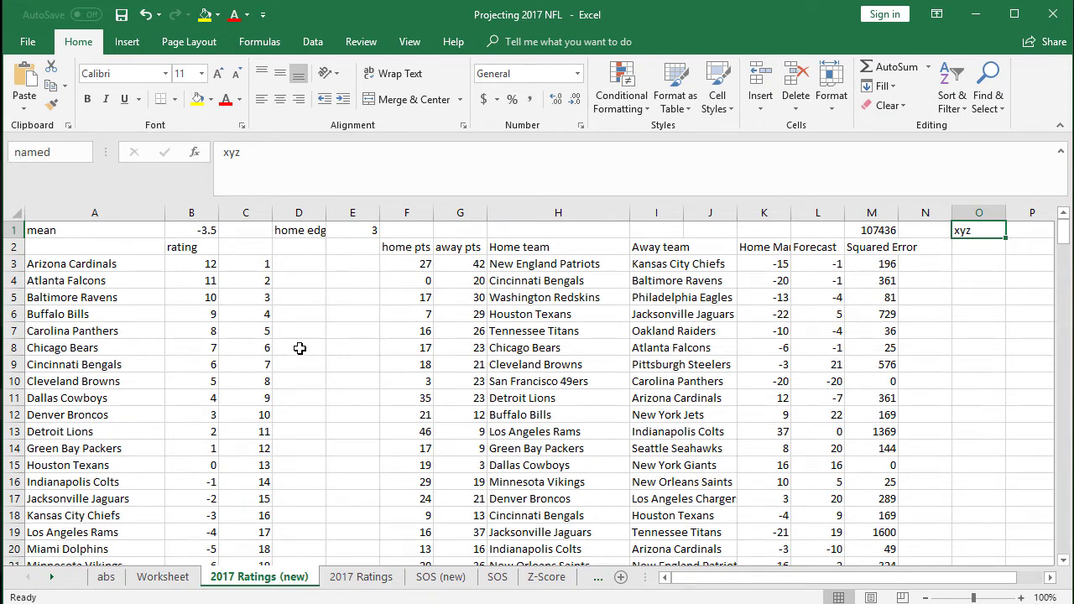
left_click(324, 349)
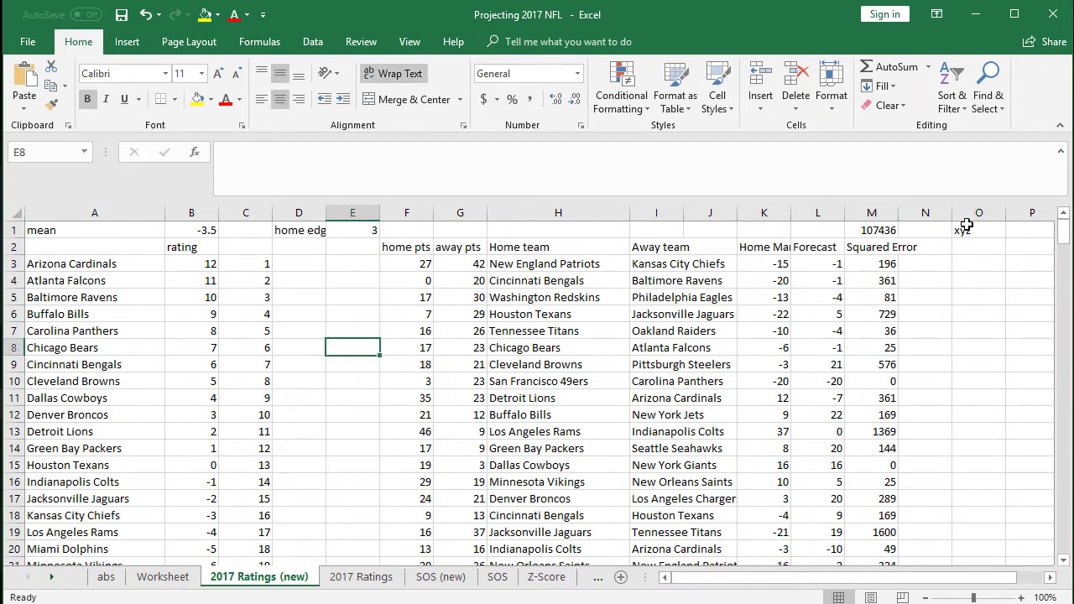
left_click(967, 229)
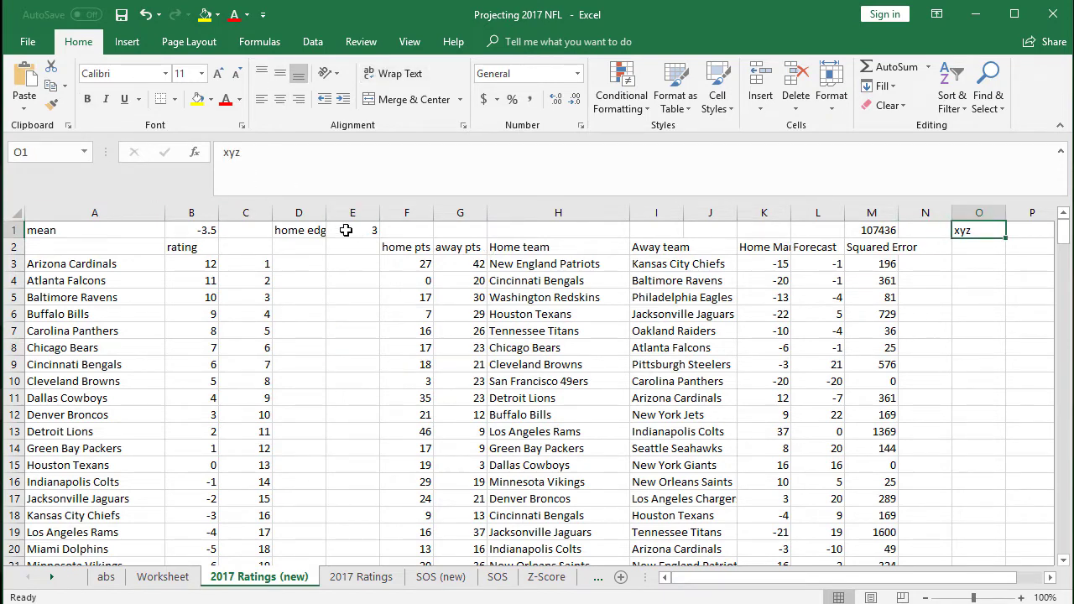
Check the defined name of the home edge cell E1 and the home margin and forecast formulas in row 3
left_click(317, 229)
left_click(351, 230)
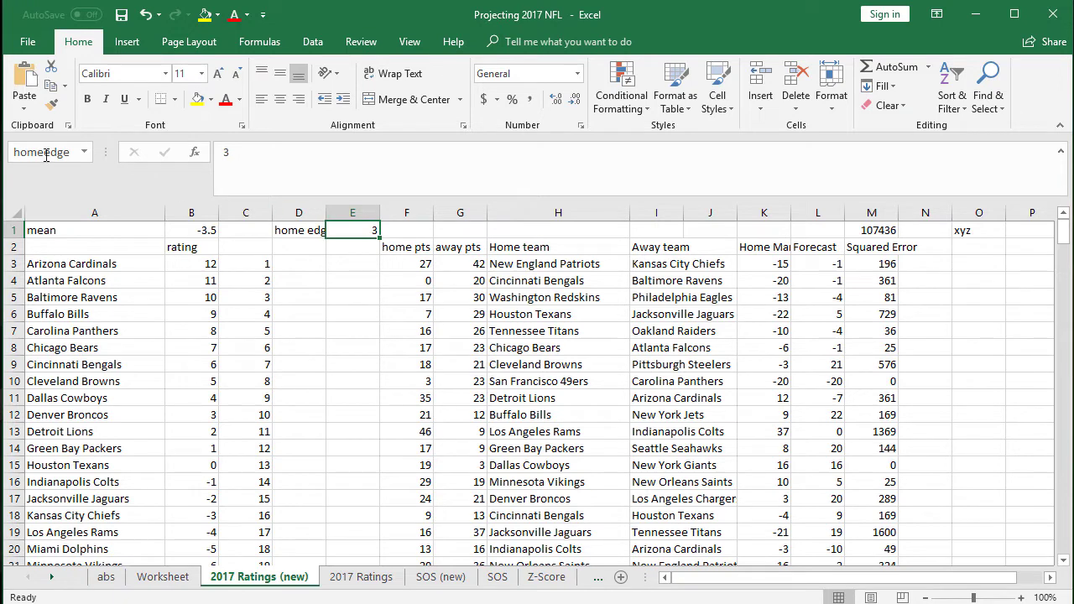
left_click(766, 263)
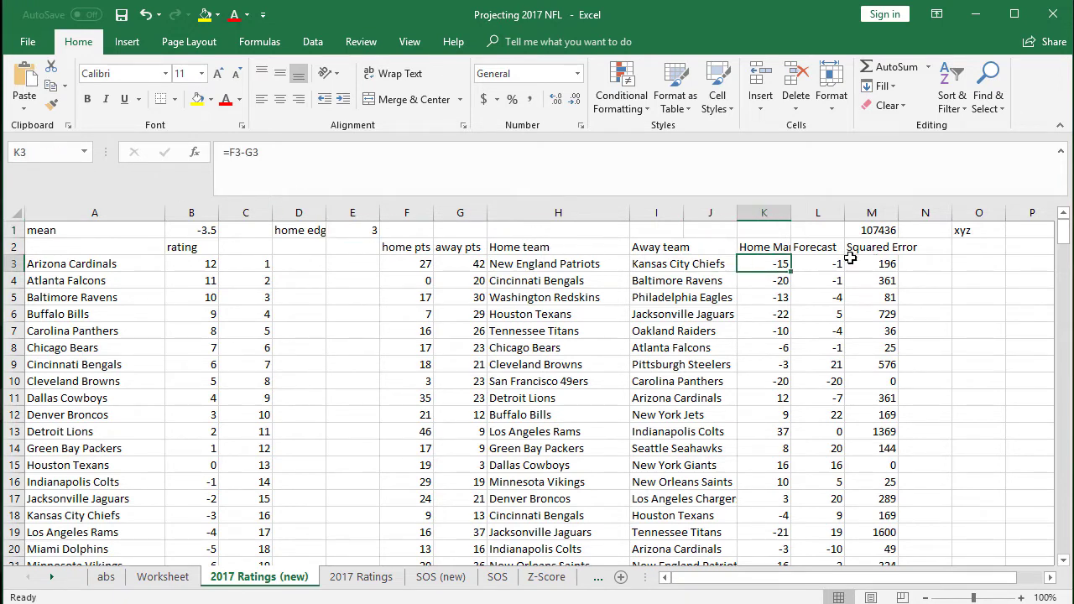
left_click(808, 263)
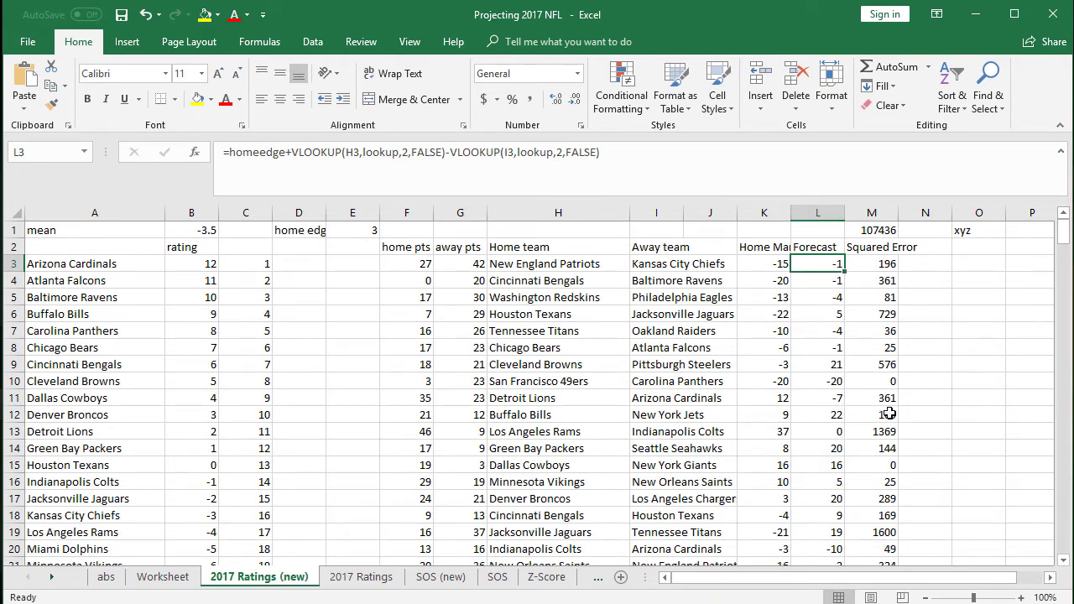
left_click(349, 230)
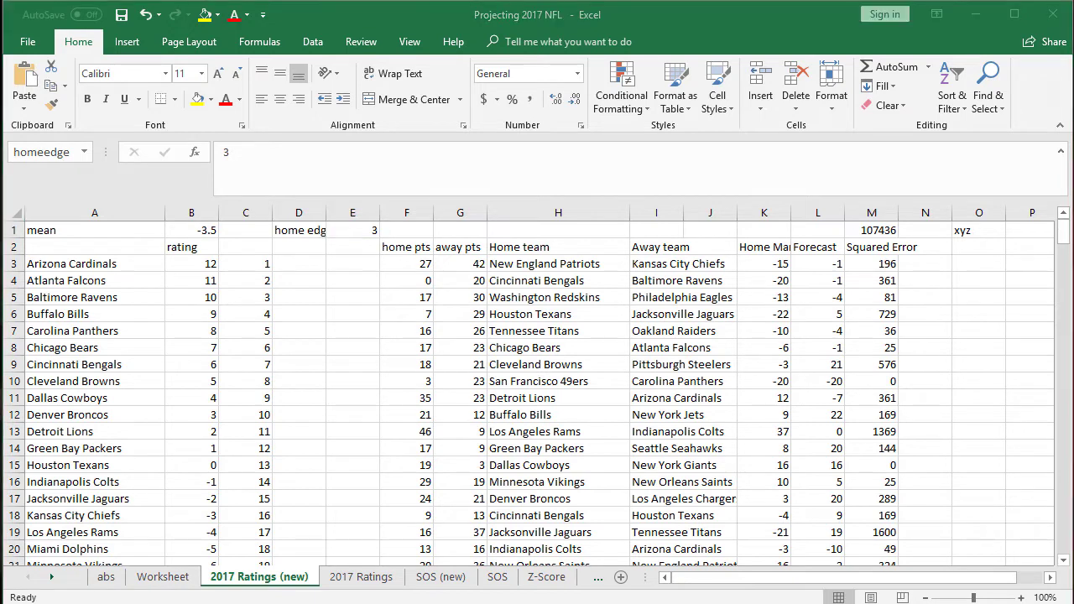
left_click(366, 235)
Review the points and teams recorded for the first game in row 3, and look through the list of games
left_click(401, 263)
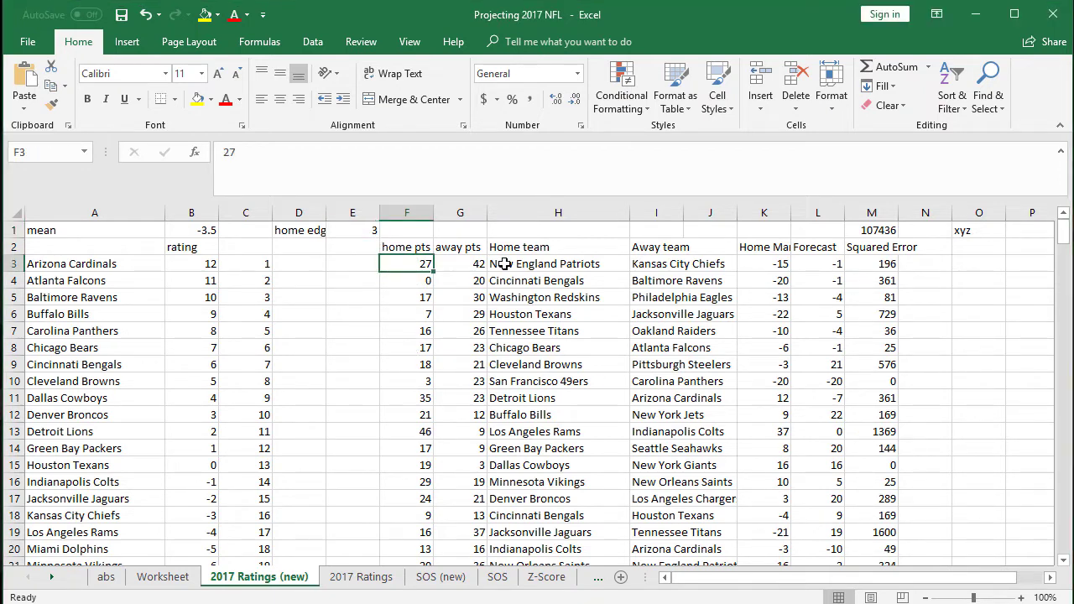
left_click(581, 263)
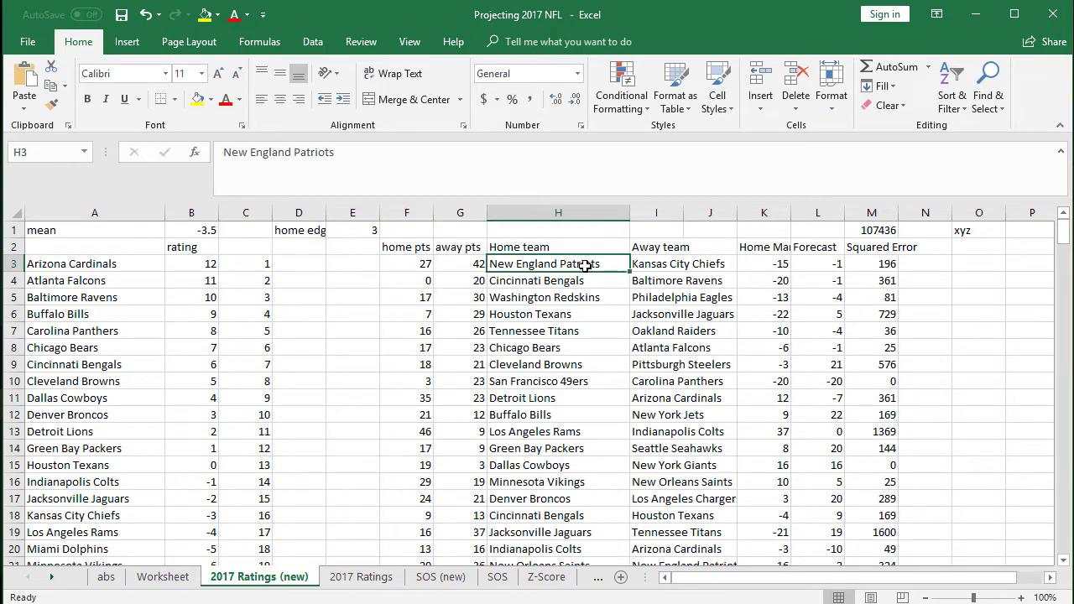
left_click(673, 264)
scroll(587, 285, "down", 6)
scroll(520, 291, "up", 6)
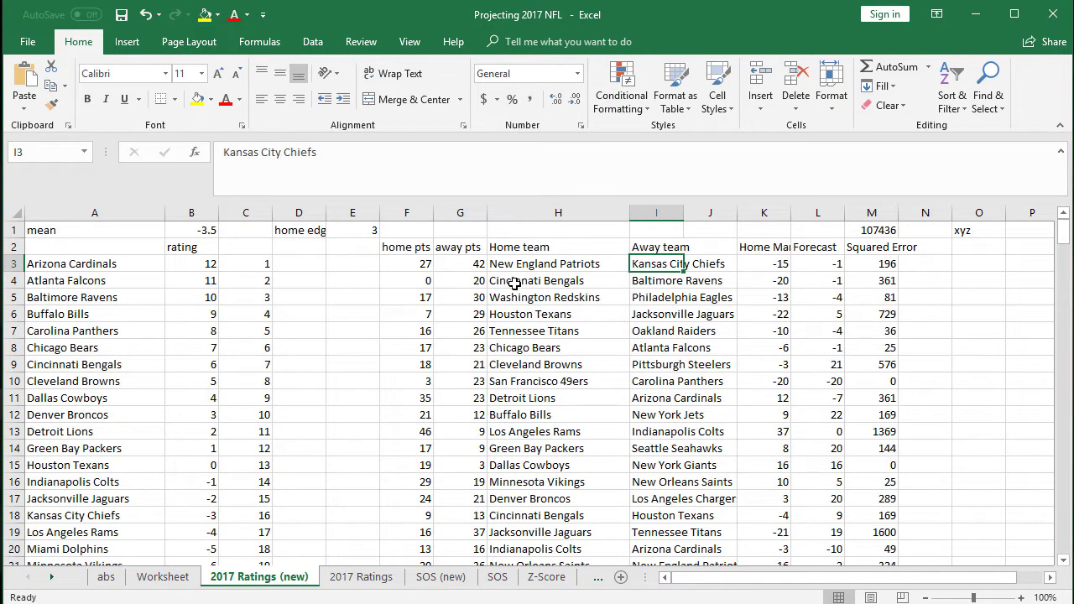
left_click(421, 265)
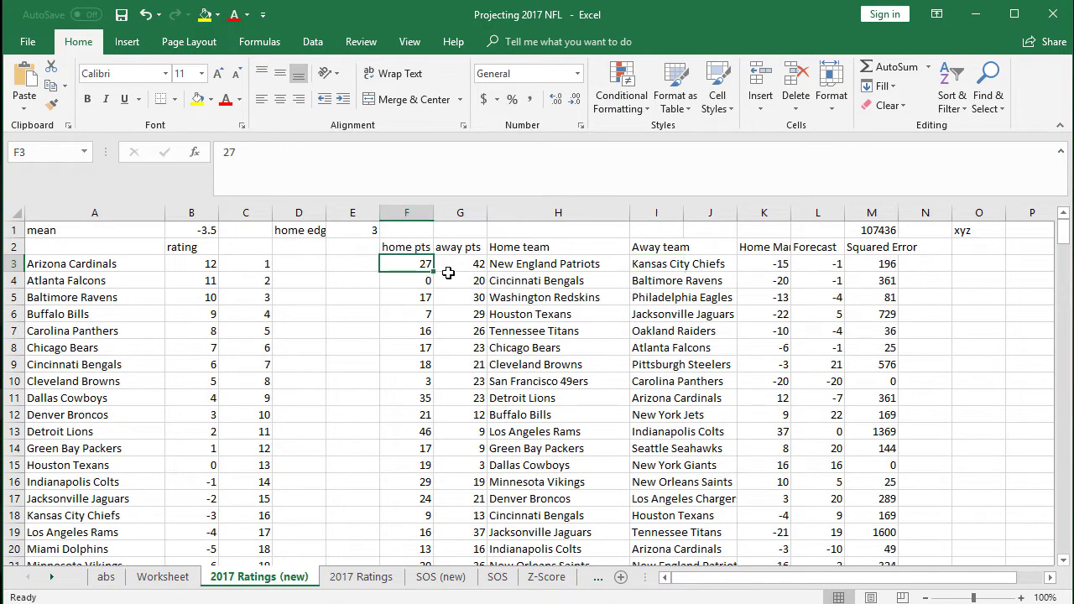
left_click(449, 266)
mouse_move(452, 266)
left_mouse_down()
mouse_move(423, 264)
mouse_move(445, 266)
left_mouse_up()
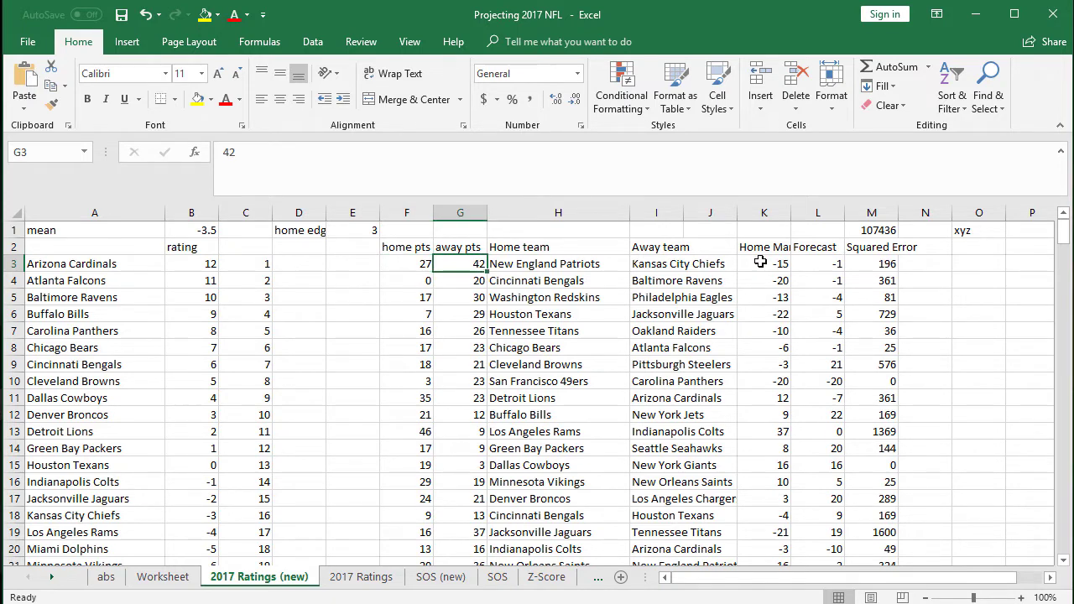
left_click(657, 268)
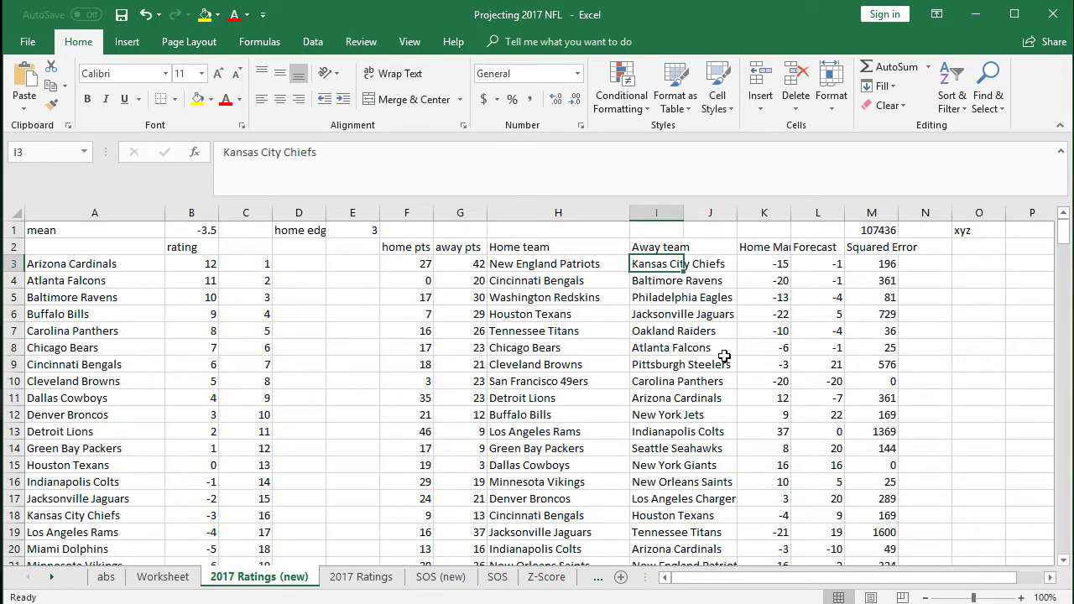
Switch to the browser and view the 2017 week-by-week game results on Pro Football Reference
key("alt+Tab")
mouse_move(228, 173)
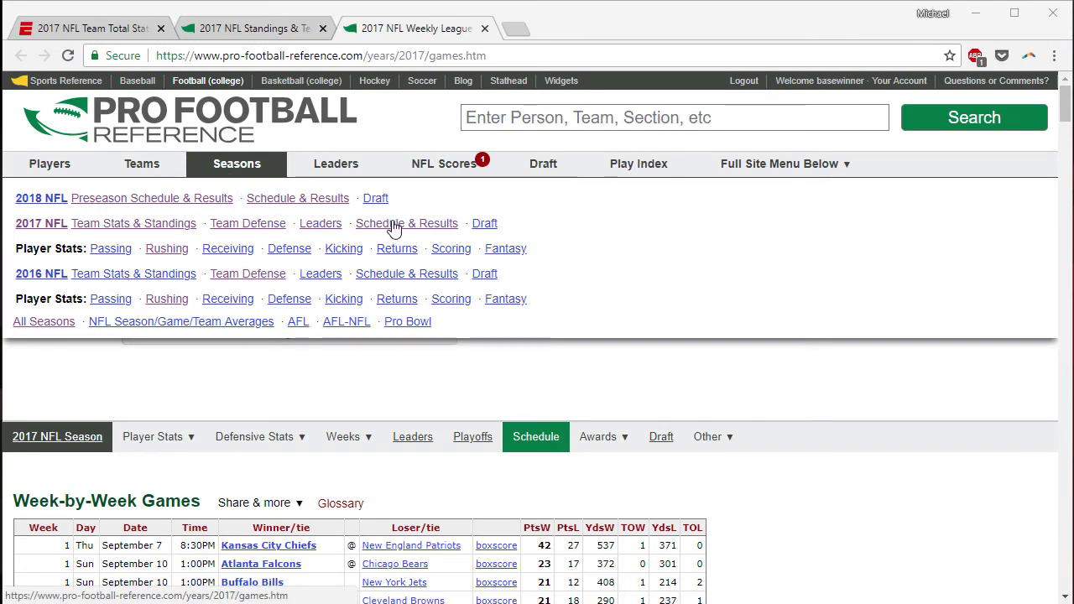
scroll(336, 311, "down", 3)
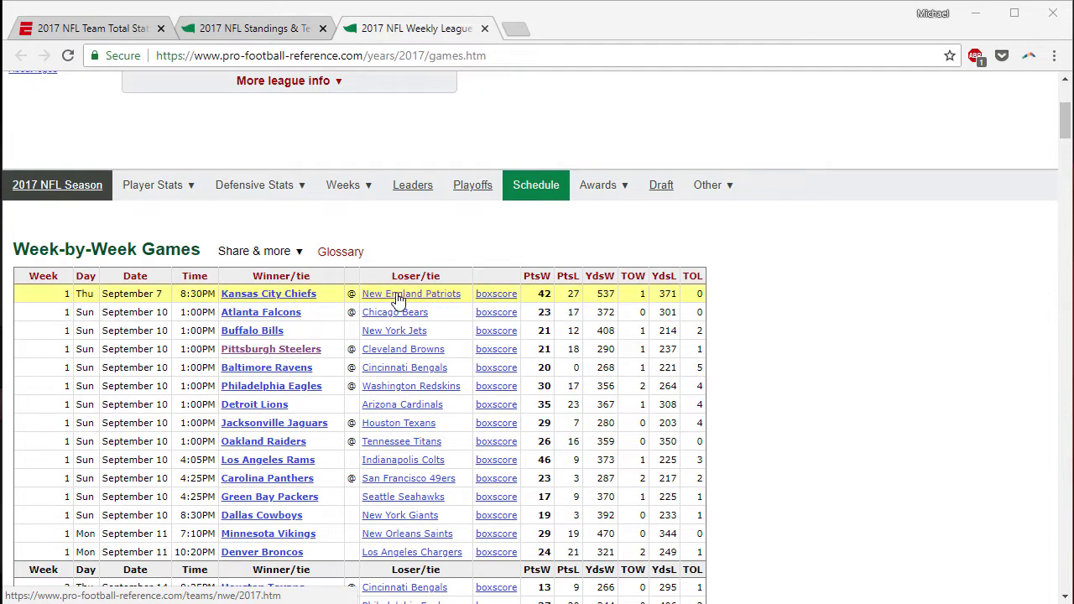
mouse_move(252, 259)
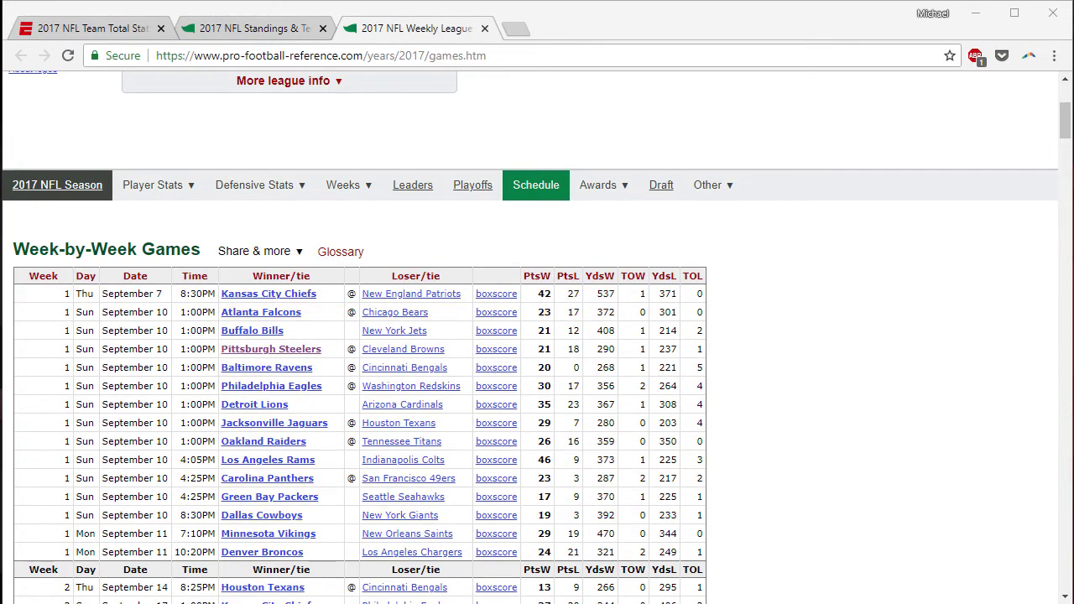
Return to the Excel workbook and check the home points, away points, home team and away team in row 3
key("alt+Tab")
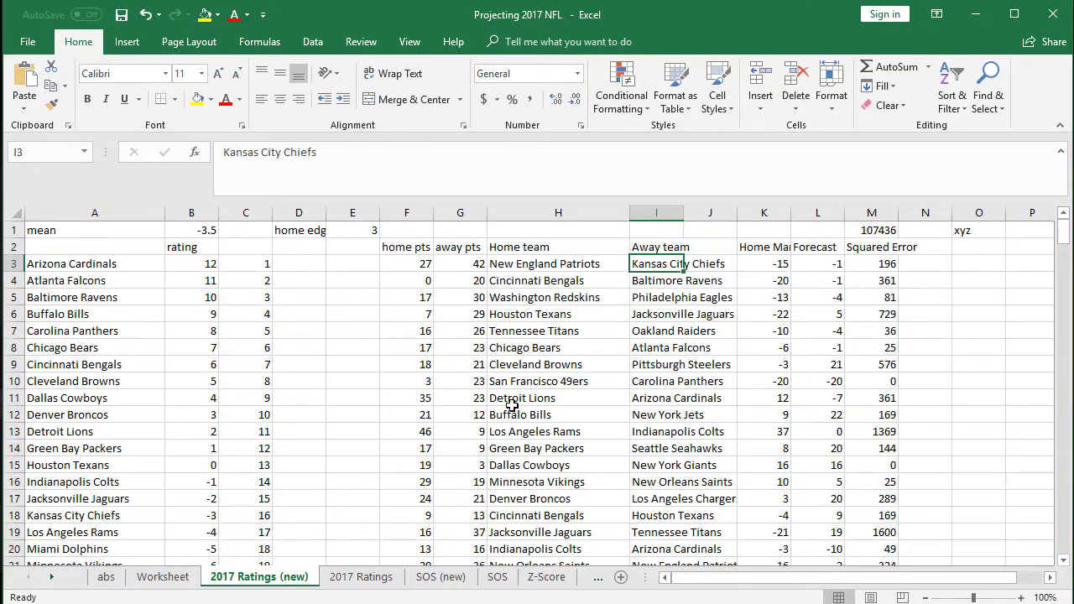
left_click(414, 265)
left_click(460, 260)
left_click(513, 260)
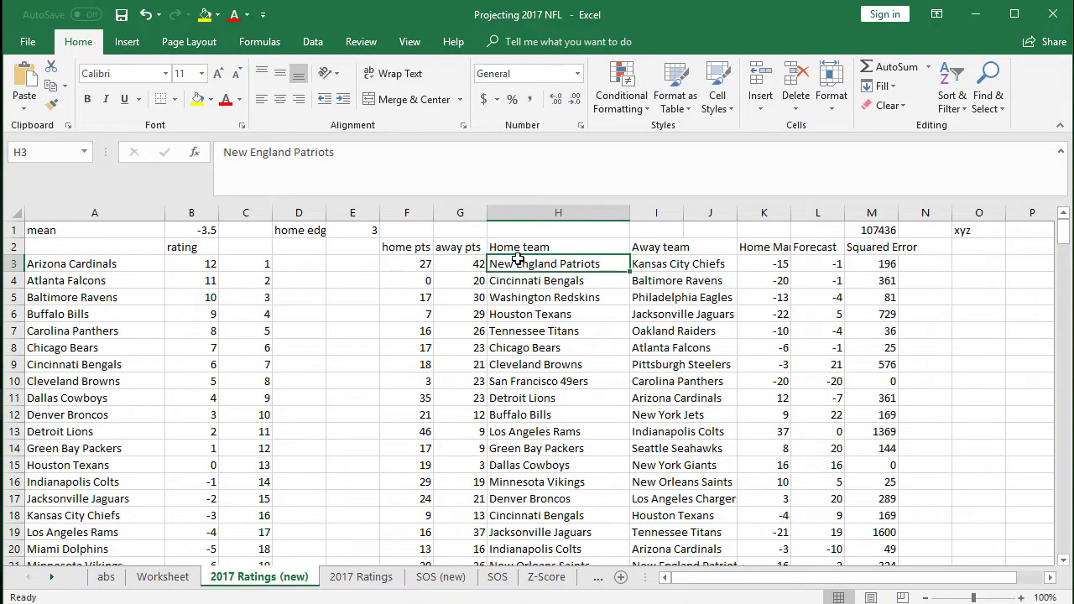
left_click(658, 261)
Inspect the home margin formula in K3 and compare it with the Detroit Lions game's margin and points in row 11
left_click(746, 265)
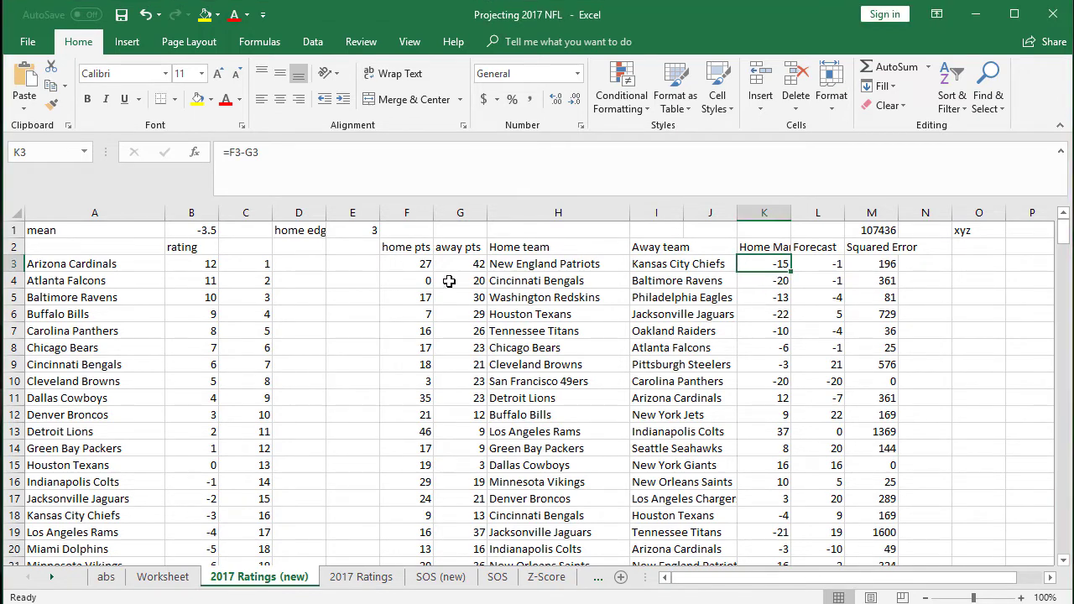
double_click(762, 266)
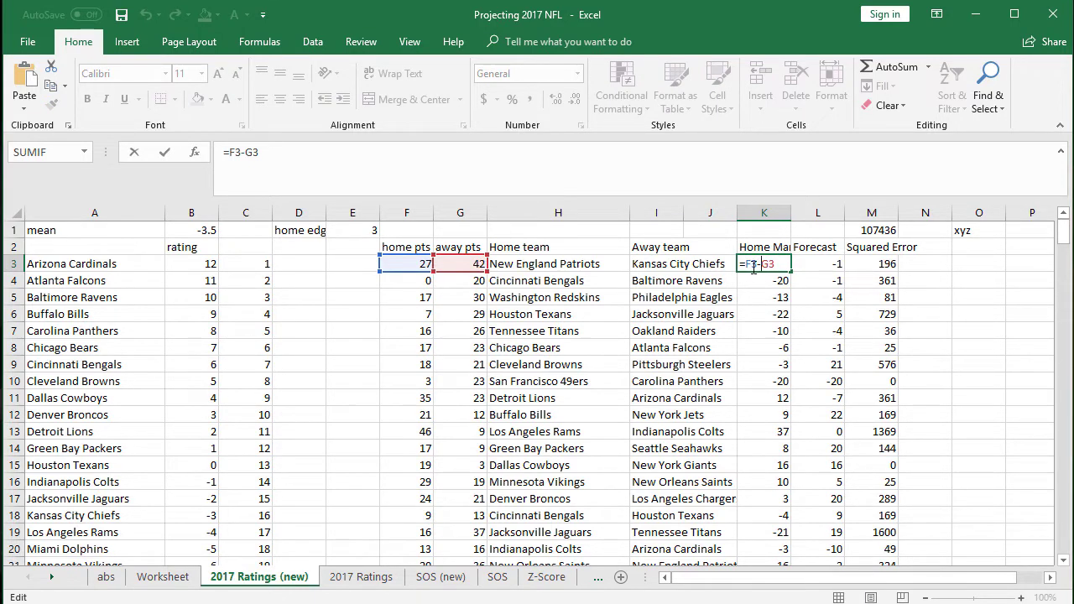
key("Return")
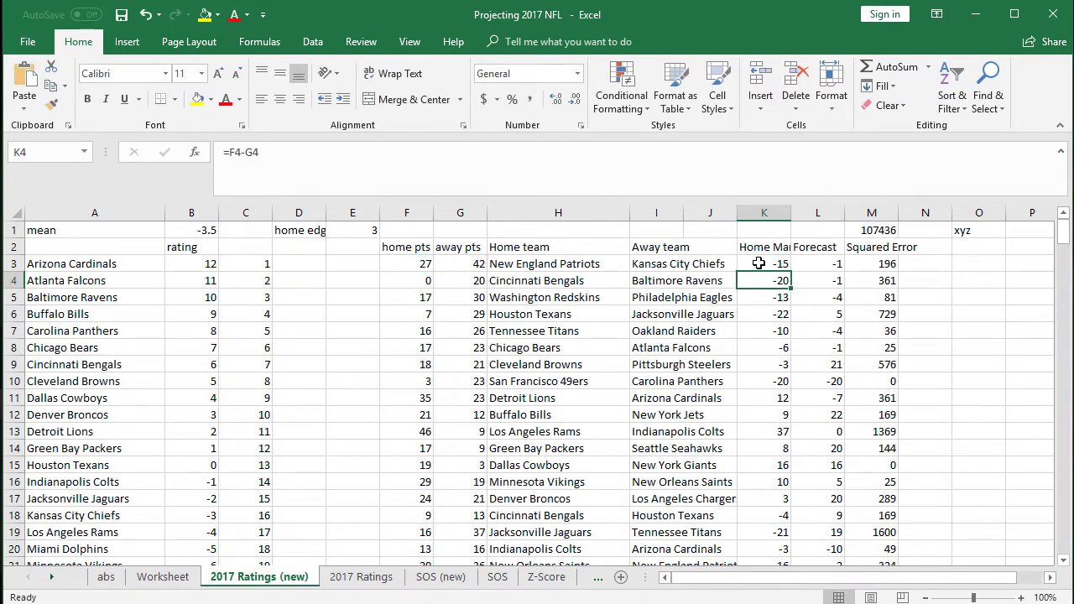
left_click(759, 264)
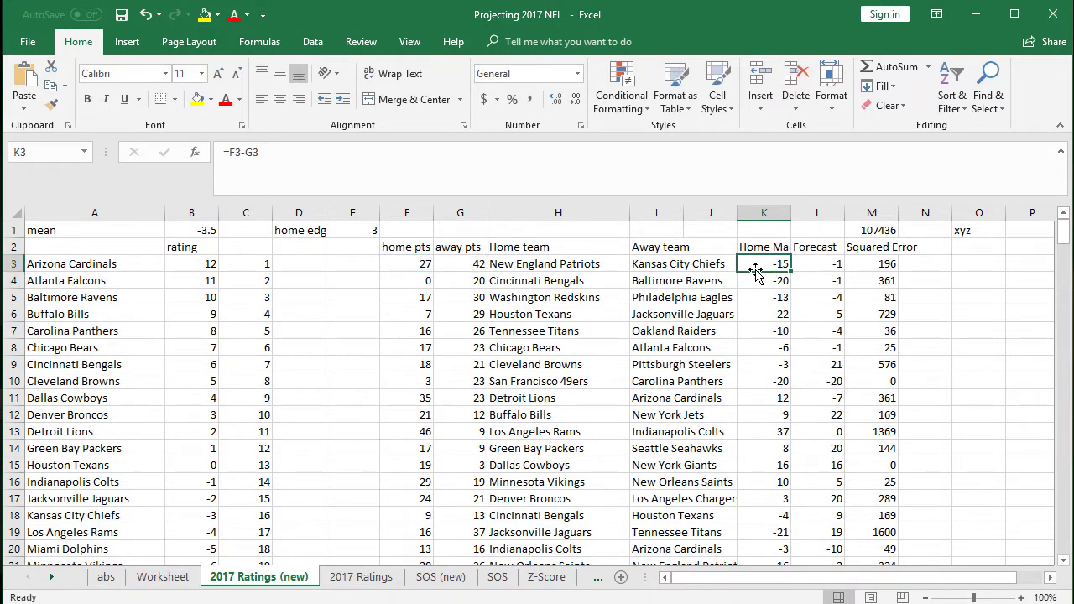
left_click(773, 396)
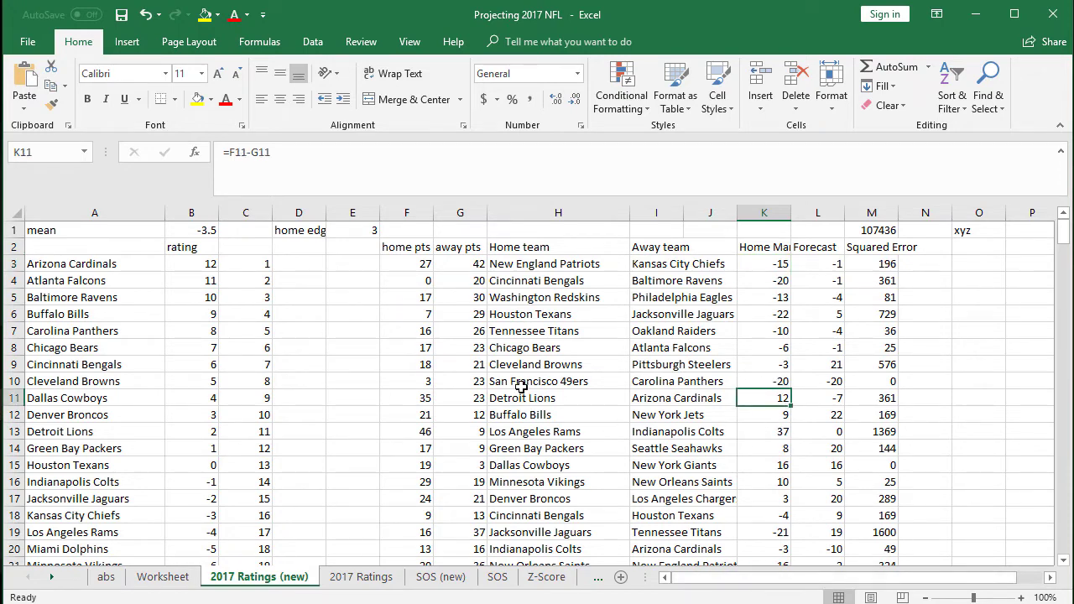
left_click(433, 400)
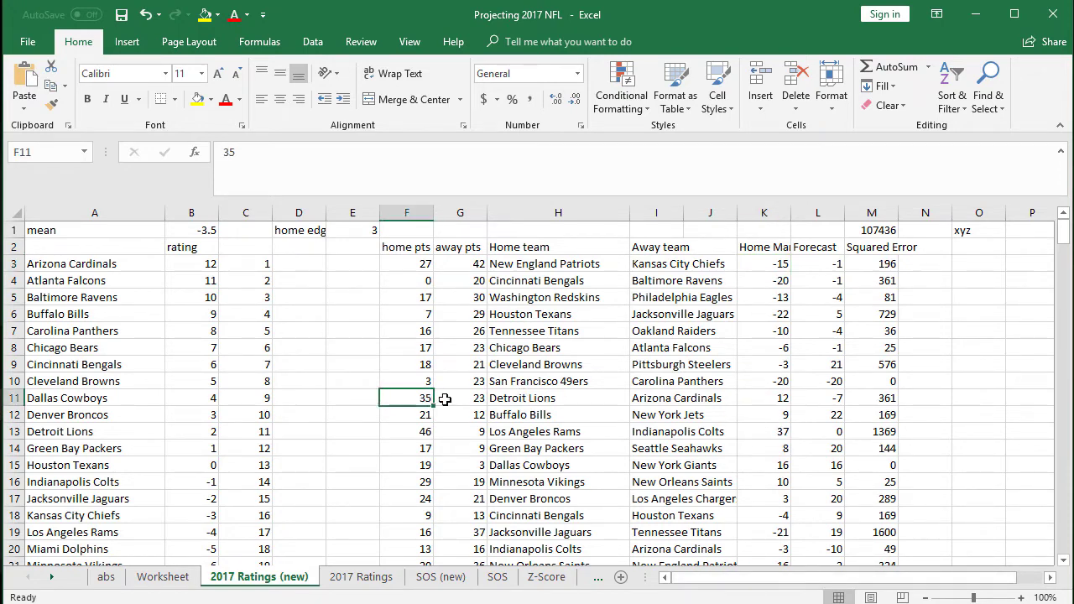
left_click_drag(433, 400, 460, 400)
Inspect the forecast formula in L3, and check the home edge in E1 and the Arizona Cardinals' rating in row 3
left_click(811, 265)
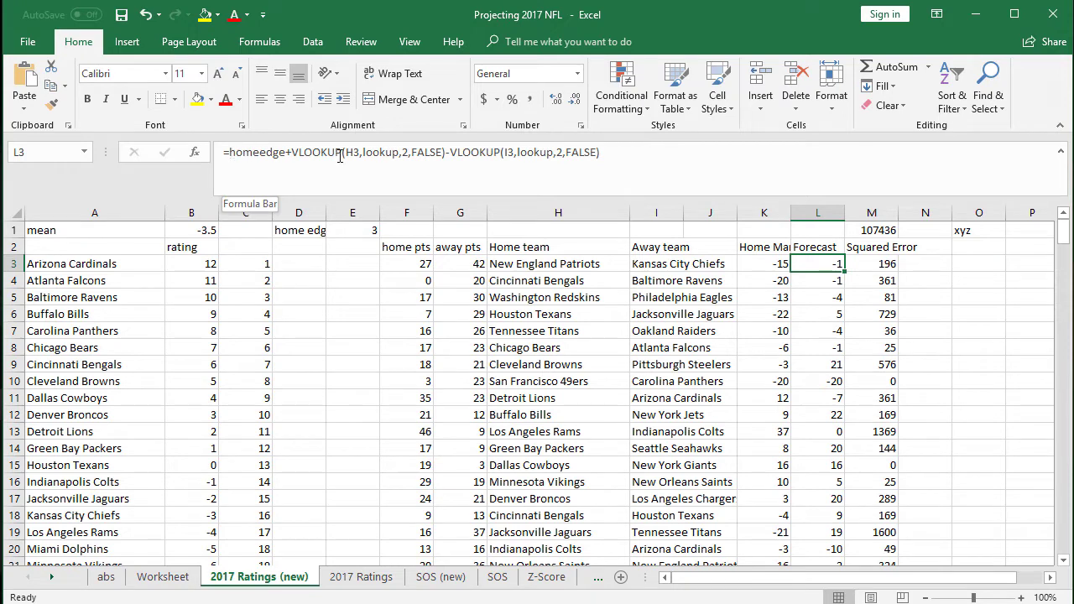
left_click(177, 269)
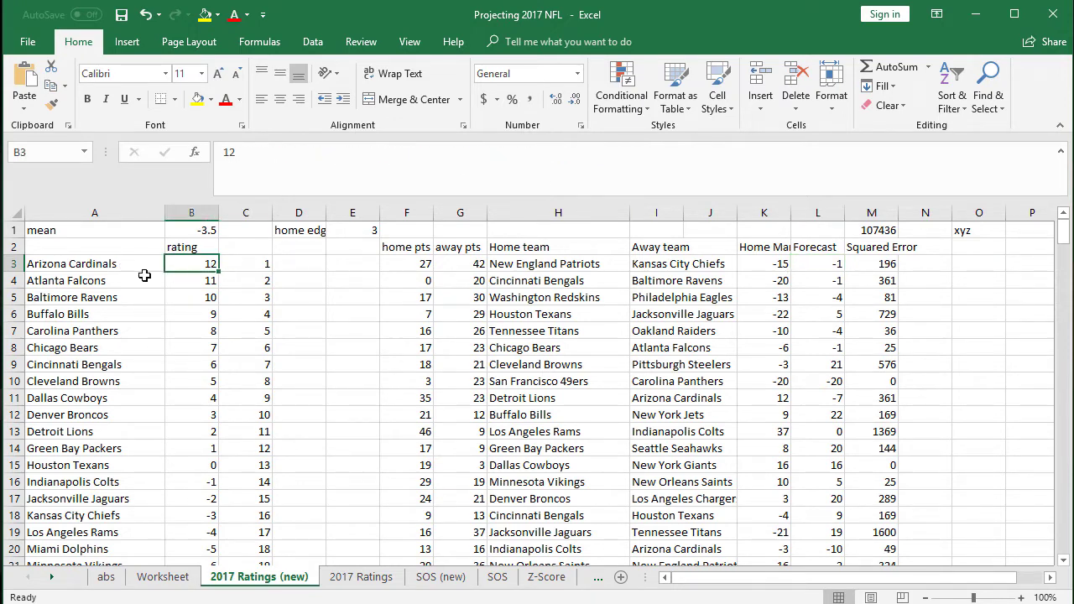
left_click(91, 268)
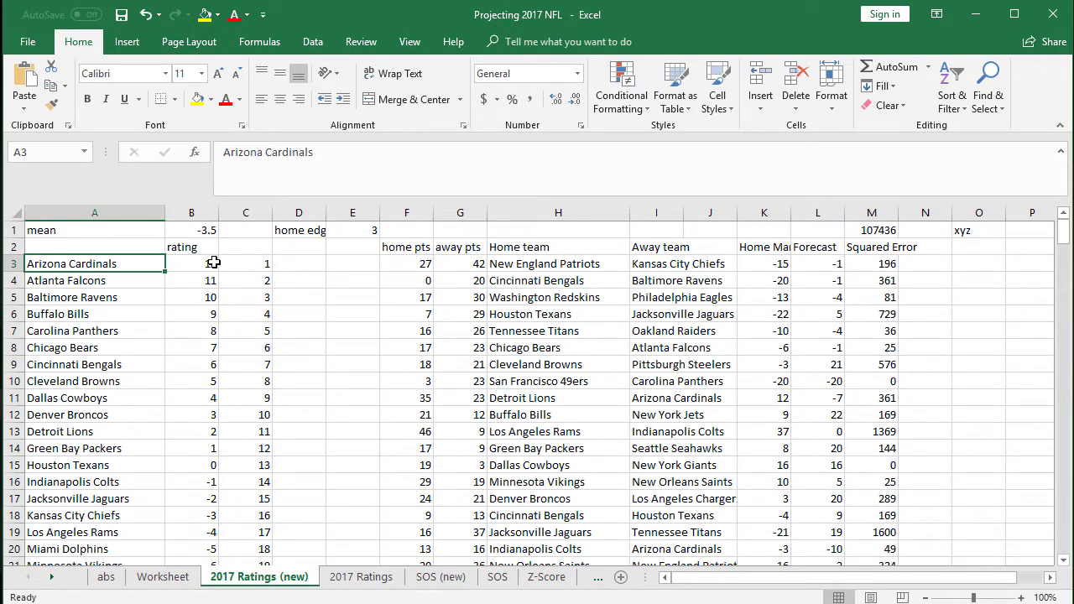
left_click(215, 262)
left_click(347, 232)
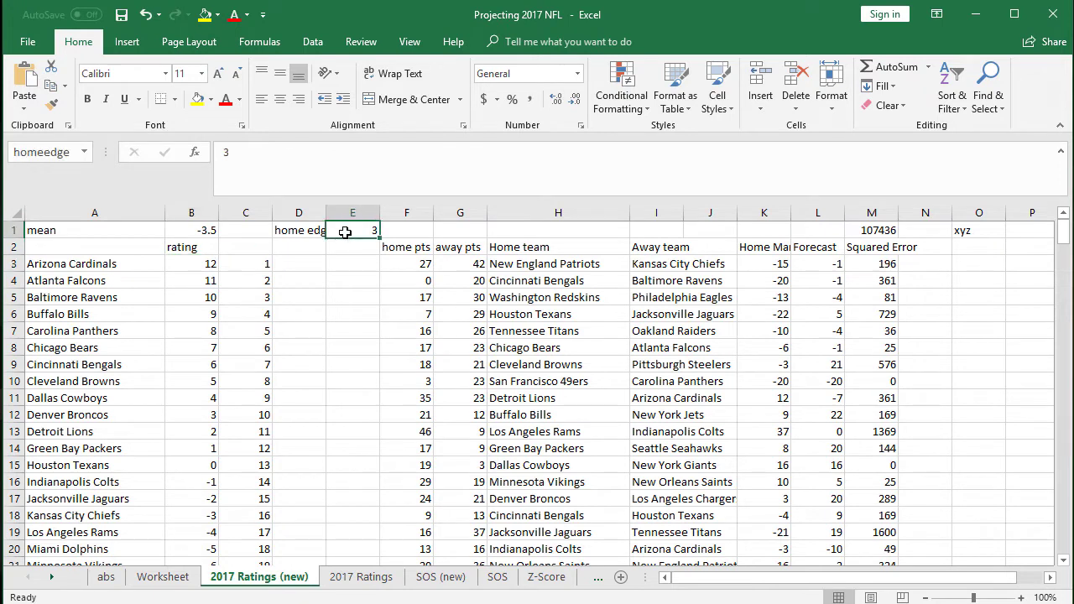
left_click(193, 265)
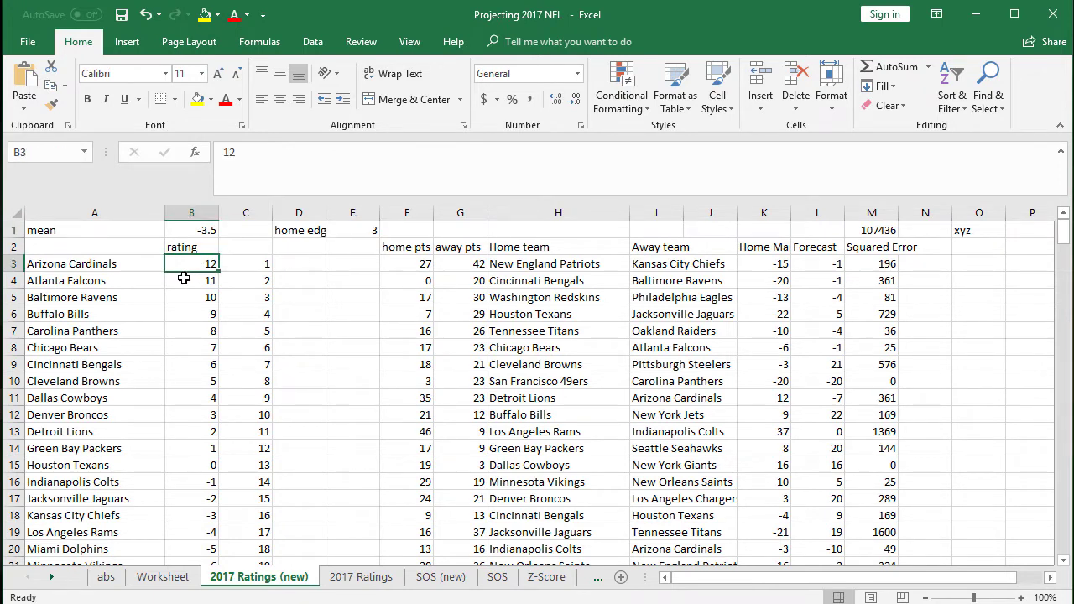
left_click_drag(163, 276, 192, 276)
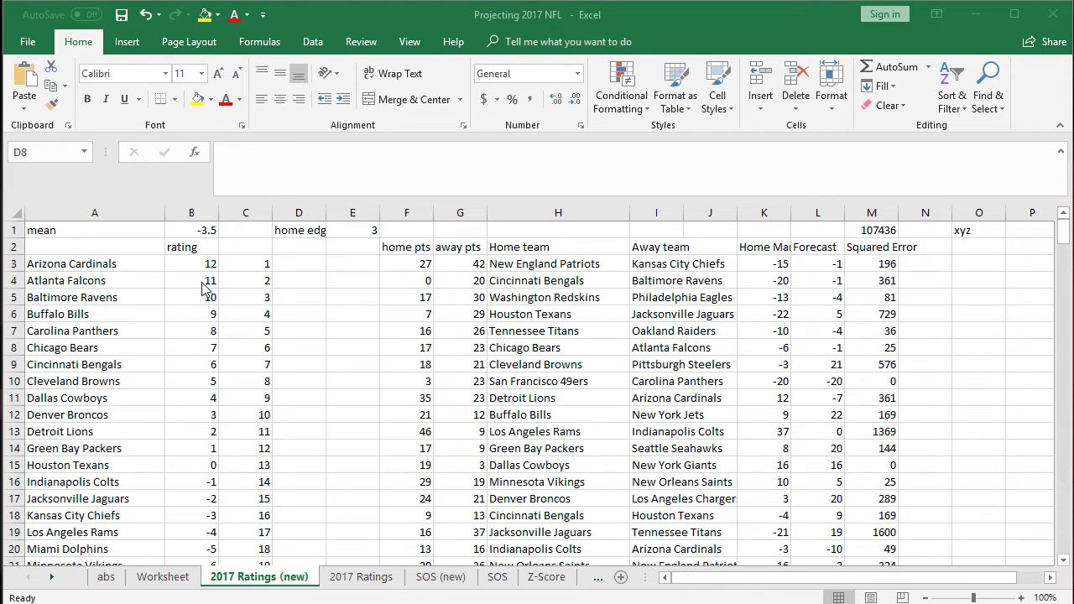
Open the forecast formula in L3 to examine which cells and ranges it references, leaving it as is
left_click(823, 264)
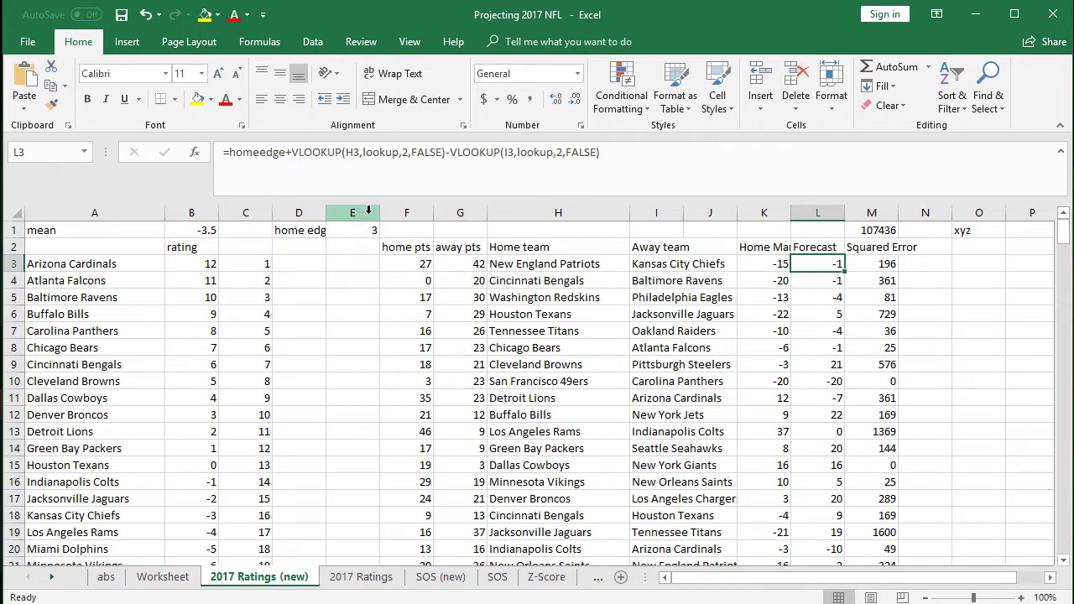
double_click(807, 263)
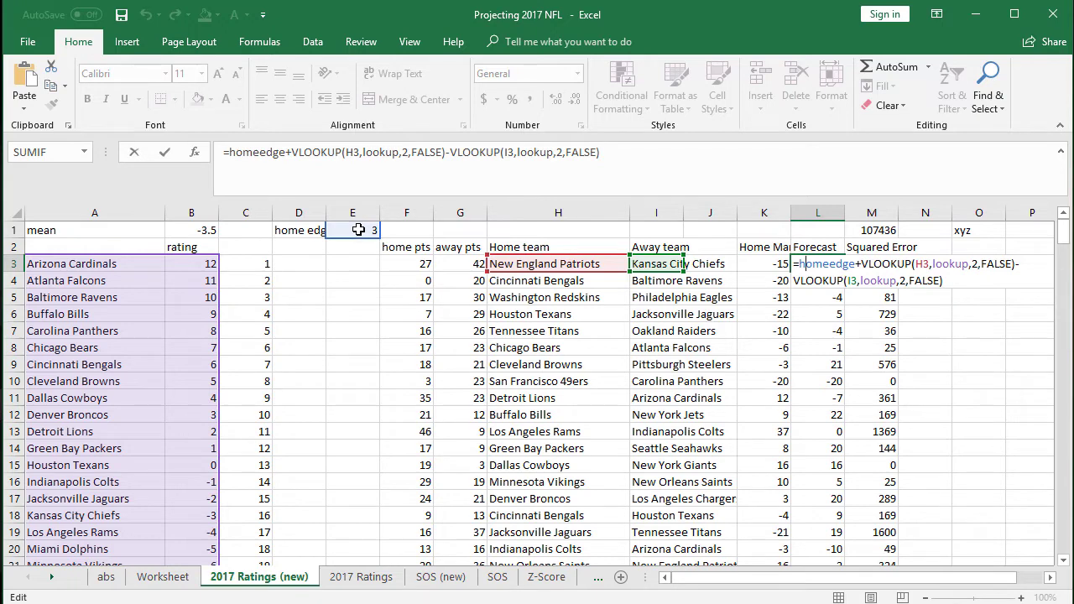
key("Return")
Select the team names and ratings from A3 downward to check their range name, and return to L3
left_click_drag(69, 265, 196, 513)
scroll(328, 403, "up", 6)
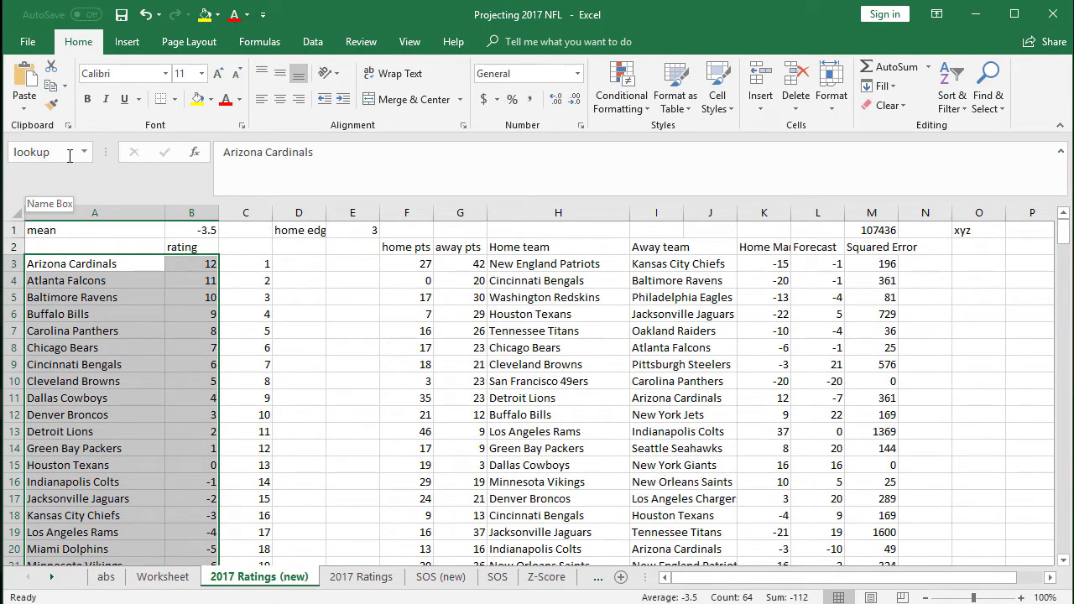
left_click(70, 156)
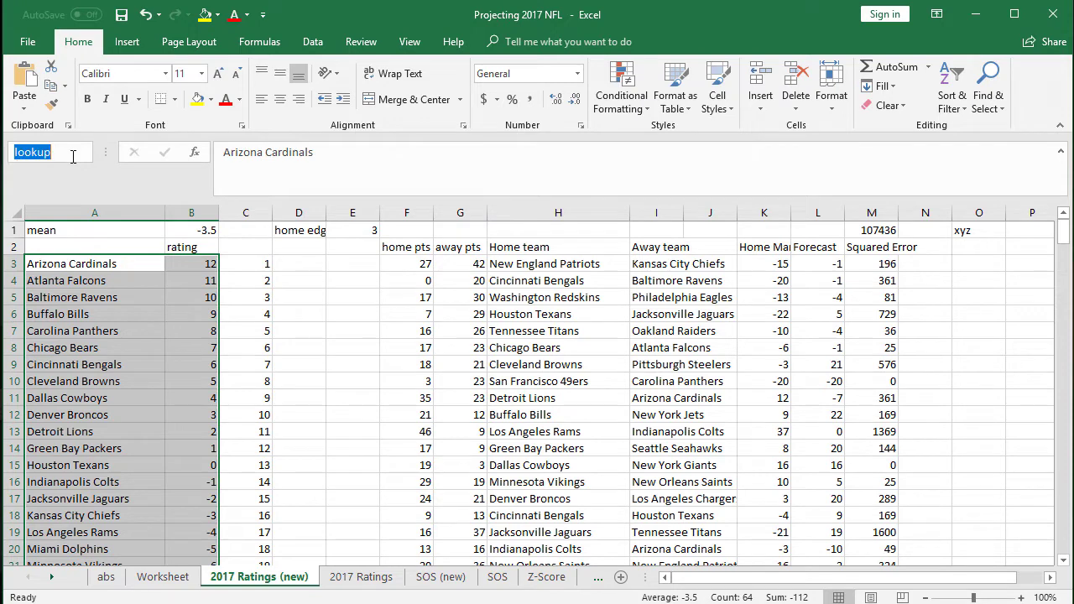
type("L3")
key("Return")
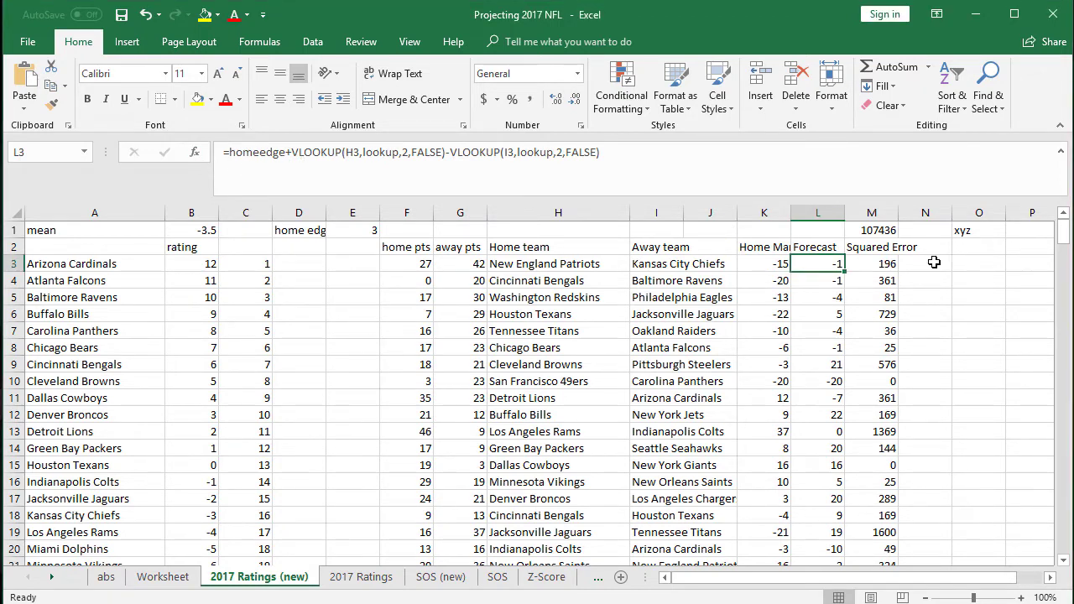
Start a VLOOKUP formula in O3 to view its arguments, and discard it
key("Right")
key("Right")
left_click(193, 152)
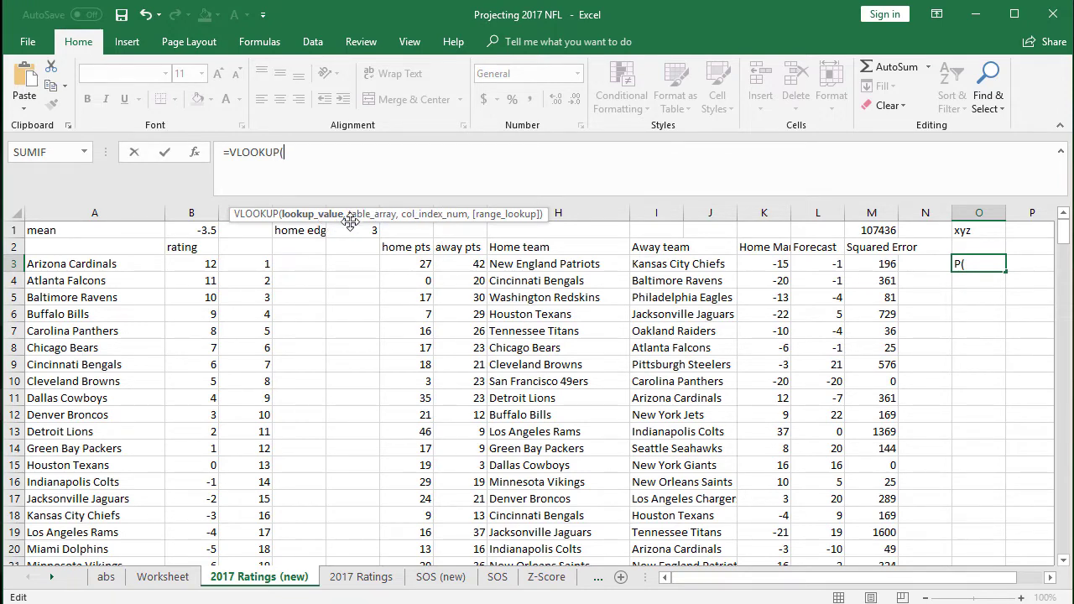
key("Return")
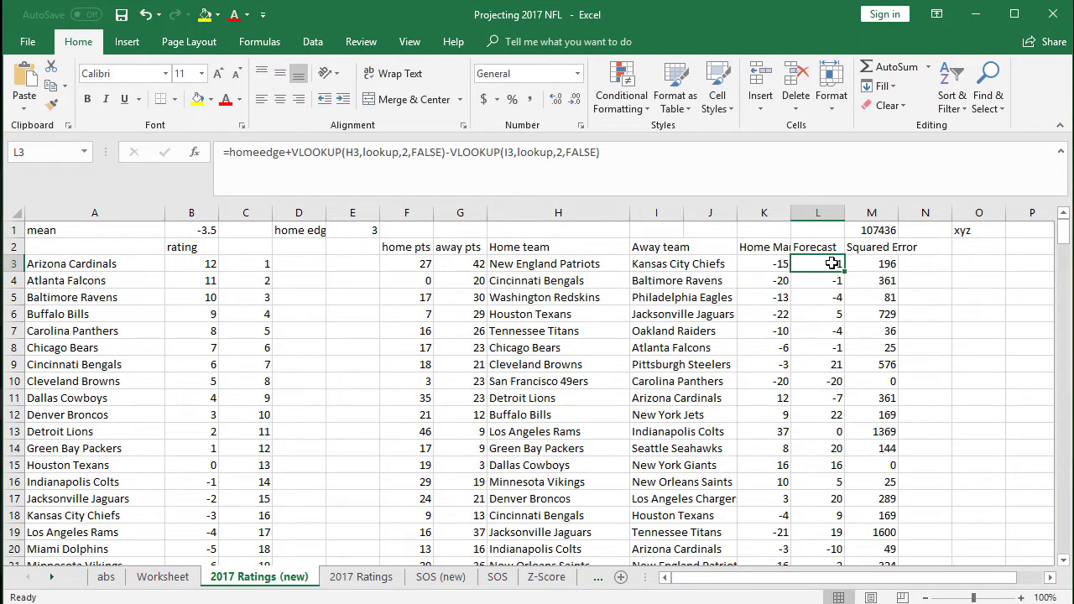
Look up the New England Patriots' rating in the team list, and relate it to the forecast formula in L3
left_click(518, 265)
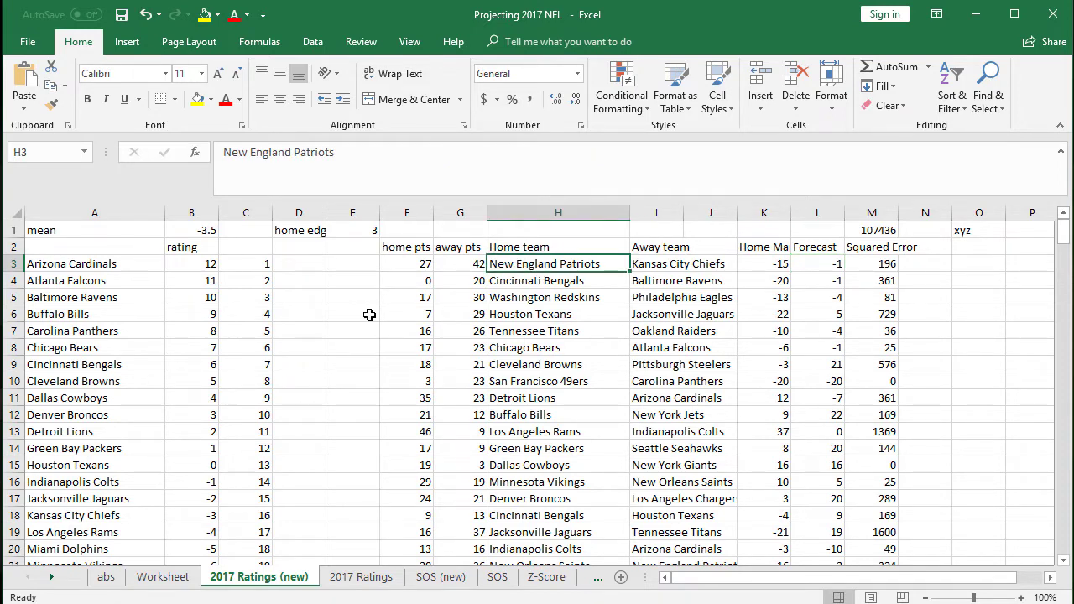
scroll(84, 411, "down", 1)
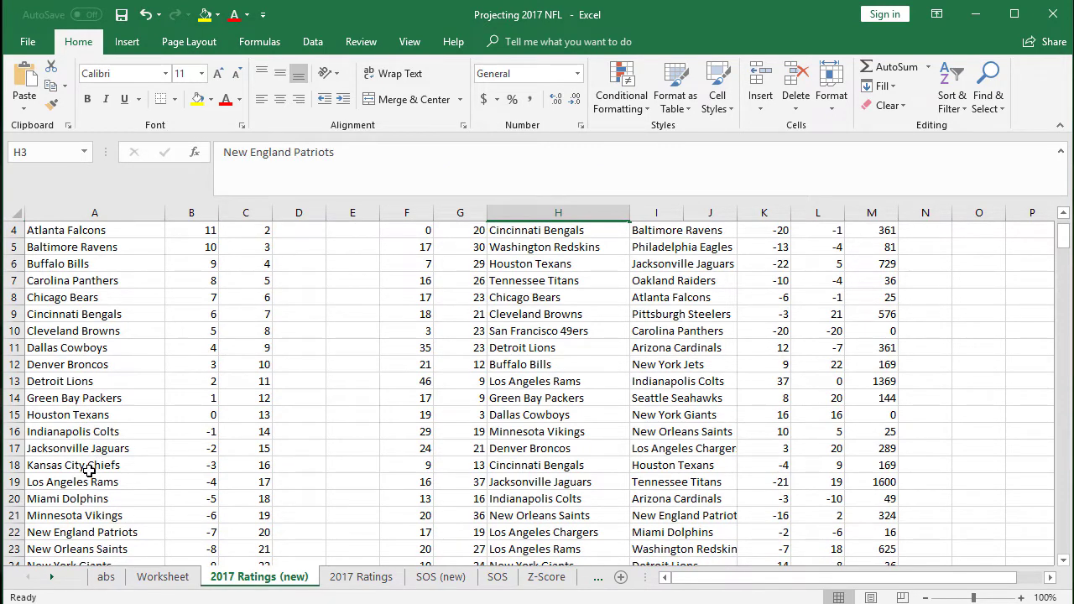
scroll(81, 511, "down", 2)
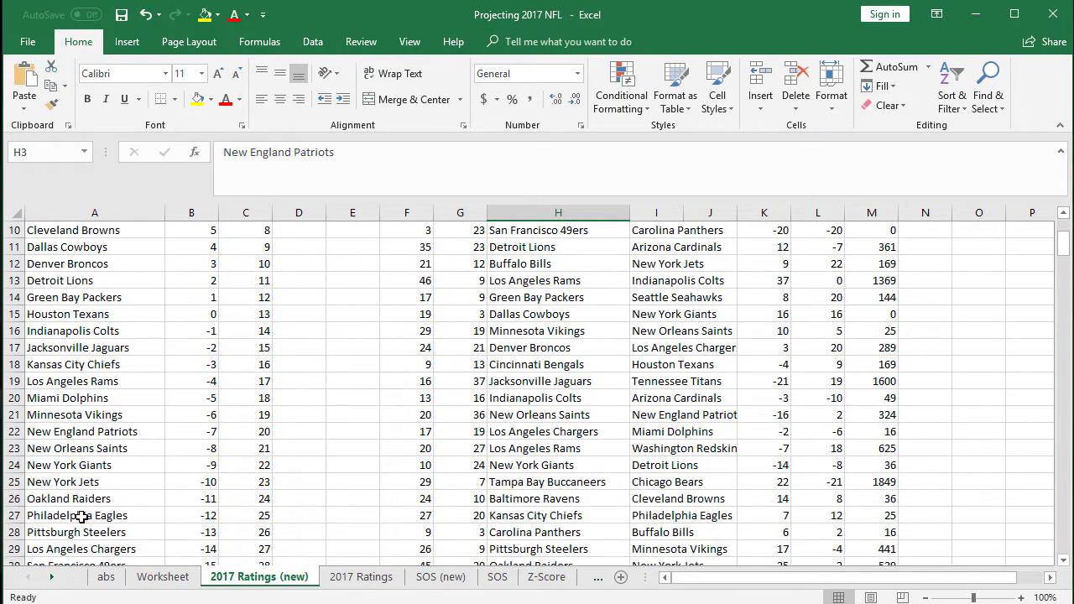
scroll(81, 515, "down", 1)
scroll(84, 517, "up", 4)
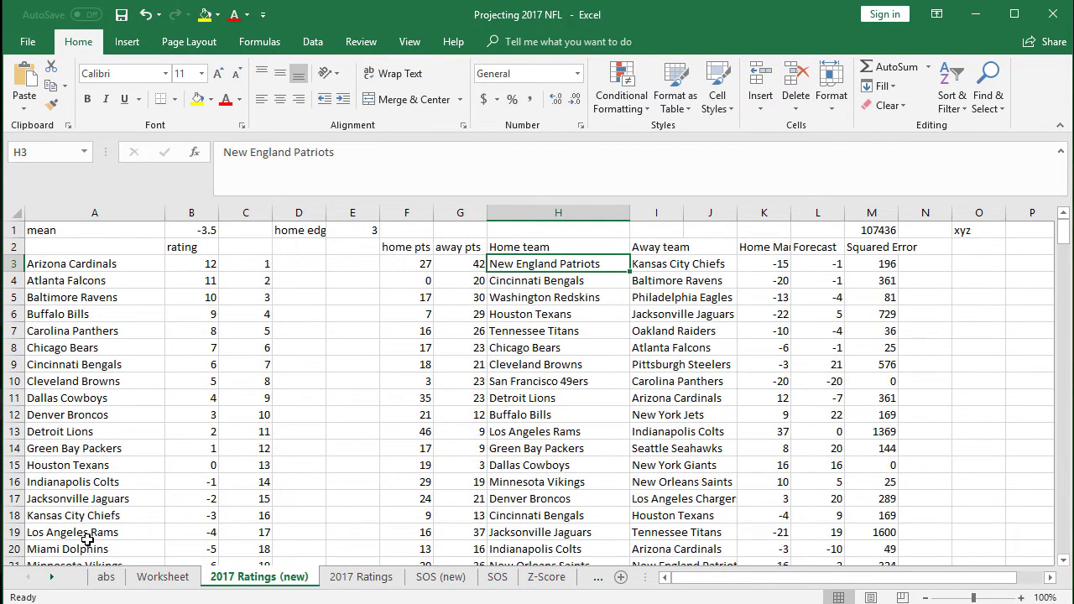
scroll(167, 535, "down", 1)
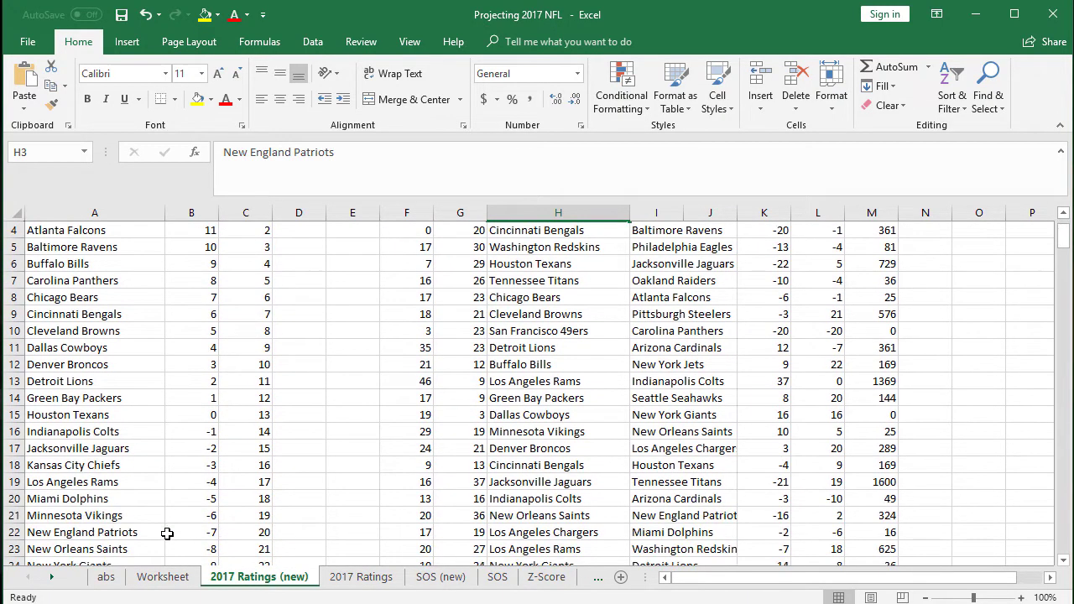
left_click(167, 534)
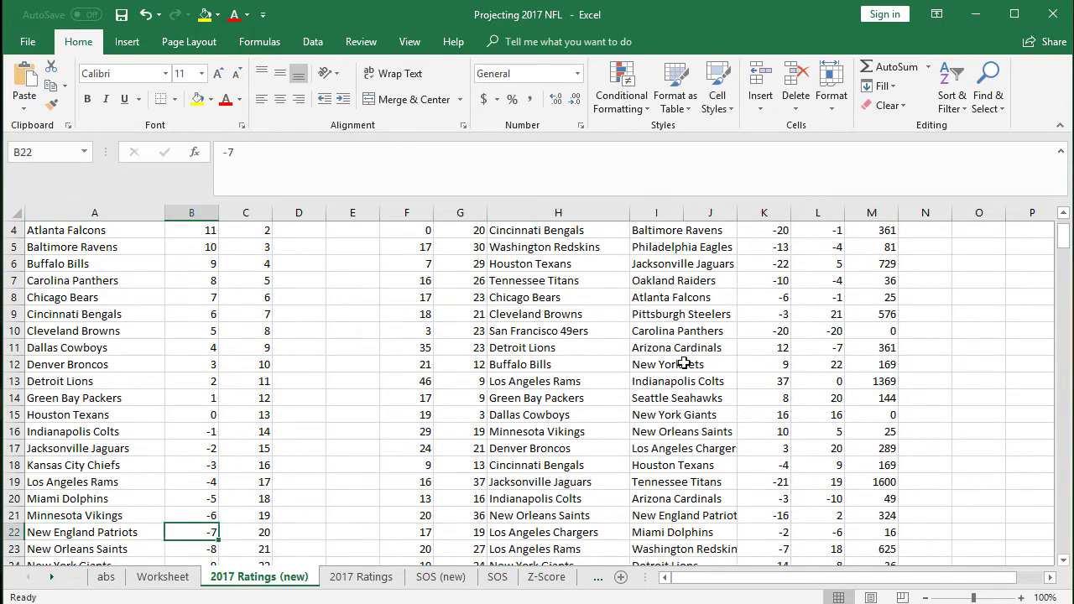
scroll(866, 286, "up", 1)
left_click(822, 262)
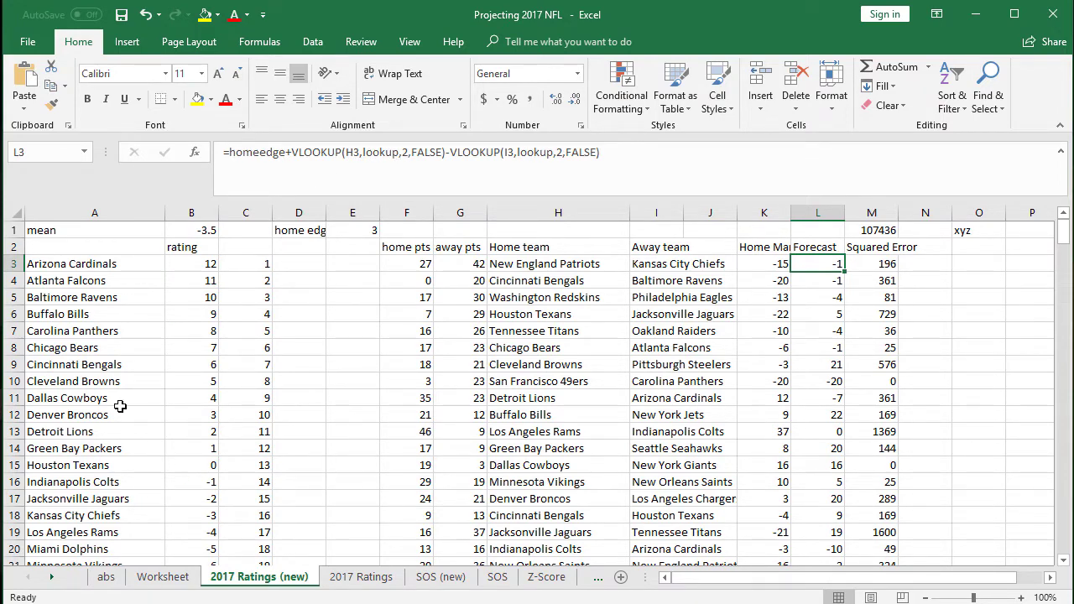
Go to the named range lookup and review the full table of teams and ratings it covers
left_click_drag(134, 264, 192, 483)
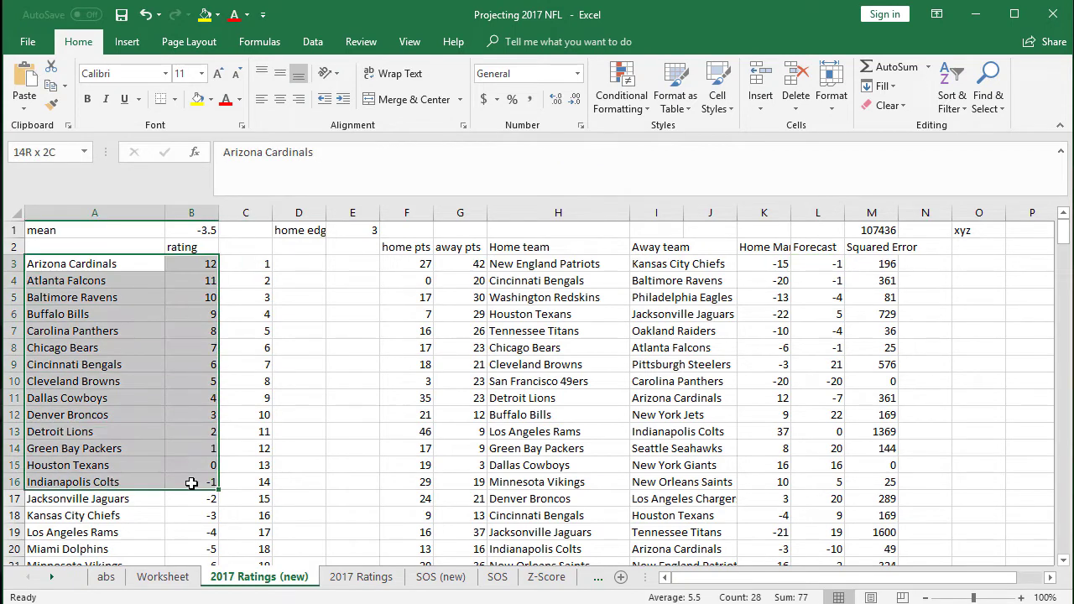
left_click(426, 193)
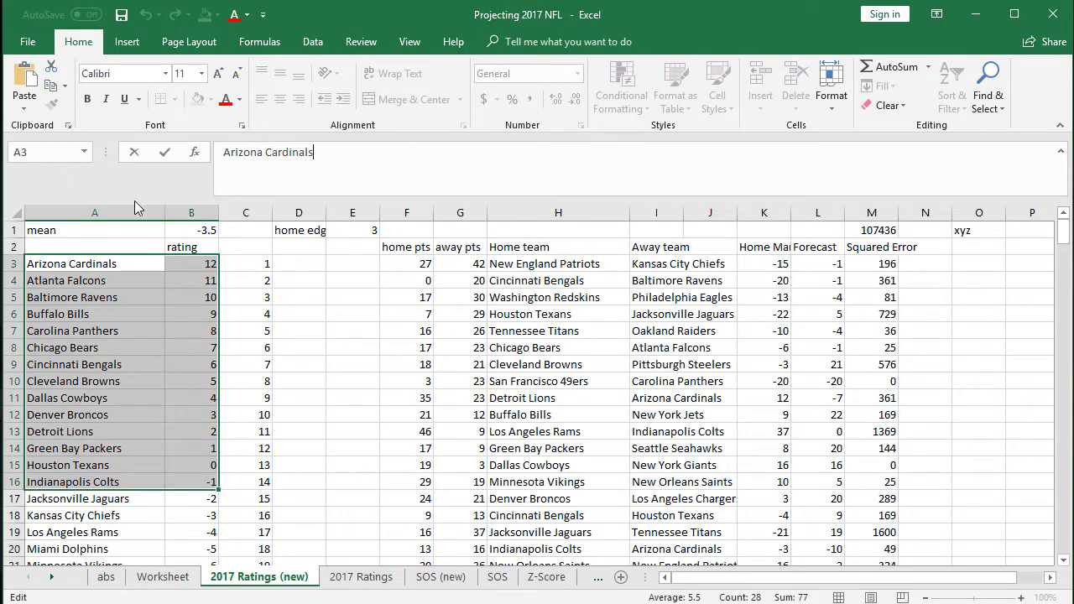
key("Escape")
left_click(84, 152)
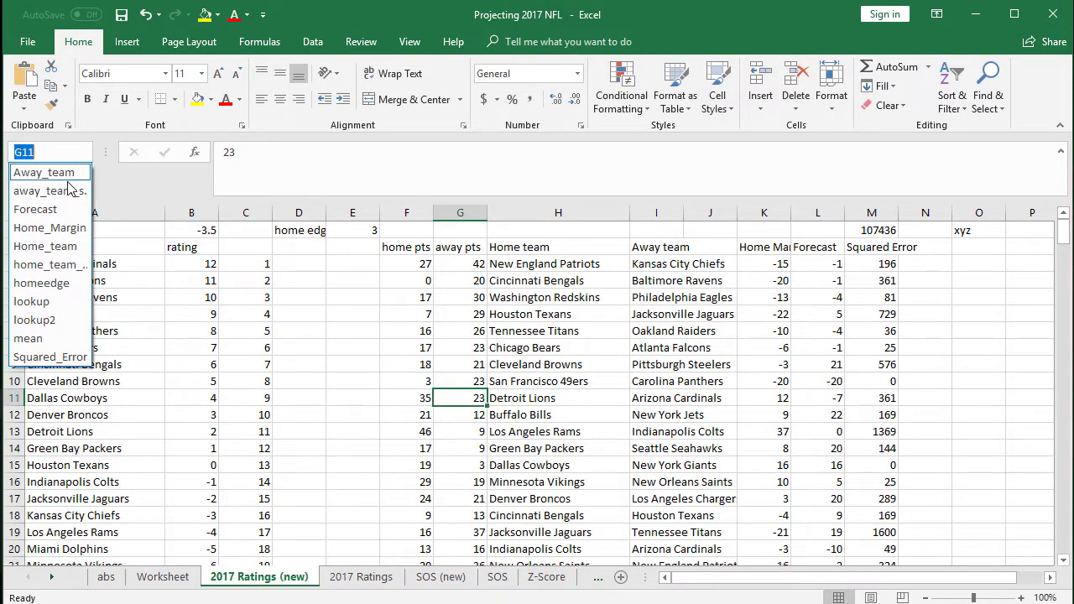
left_click(34, 302)
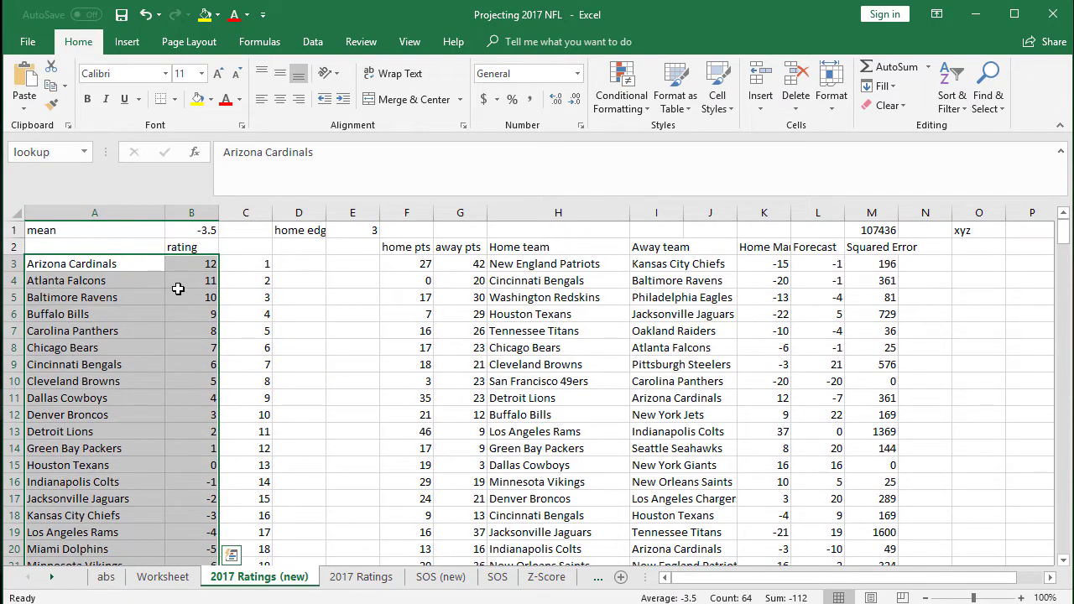
scroll(188, 400, "down", 7)
scroll(194, 398, "up", 6)
scroll(194, 398, "up", 1)
Examine the FALSE argument and the away-team VLOOKUP in the L3 forecast formula against the ratings table
left_click(802, 264)
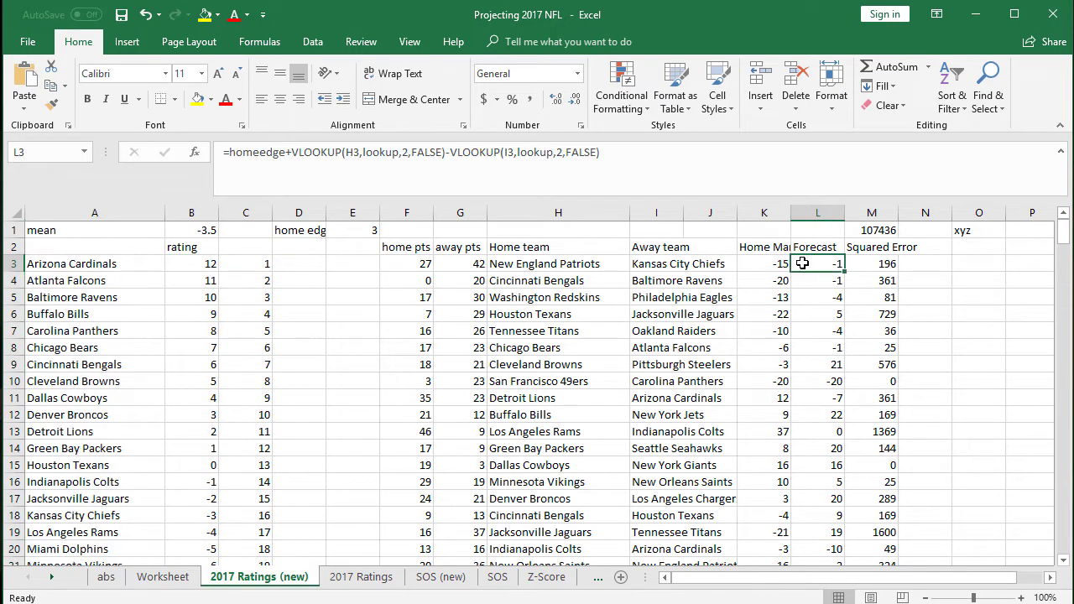
left_click(417, 154)
left_click_drag(411, 154, 442, 153)
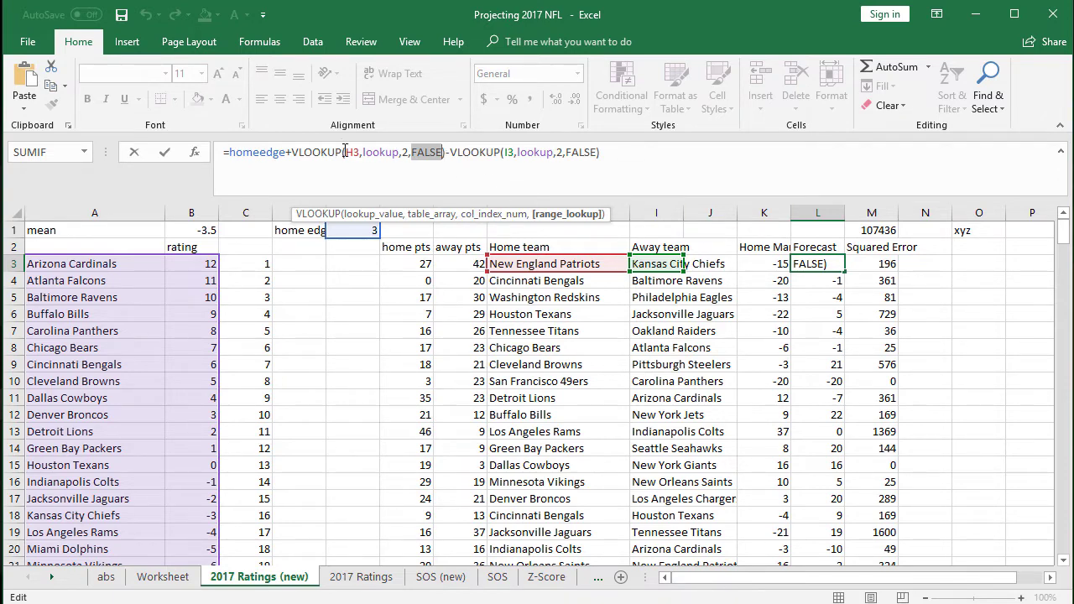
left_click(451, 156)
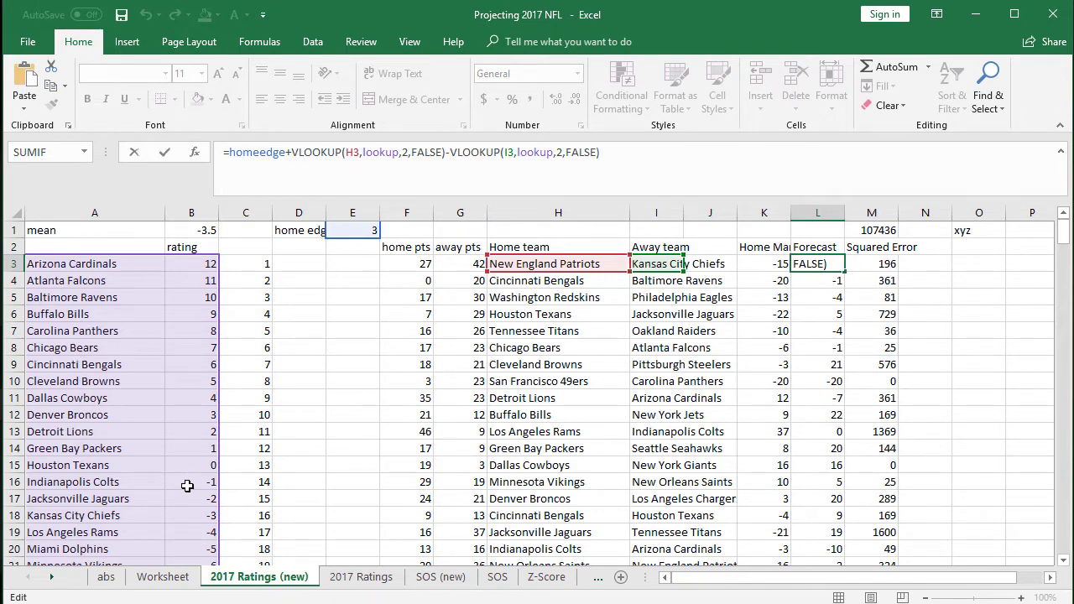
scroll(187, 486, "down", 5)
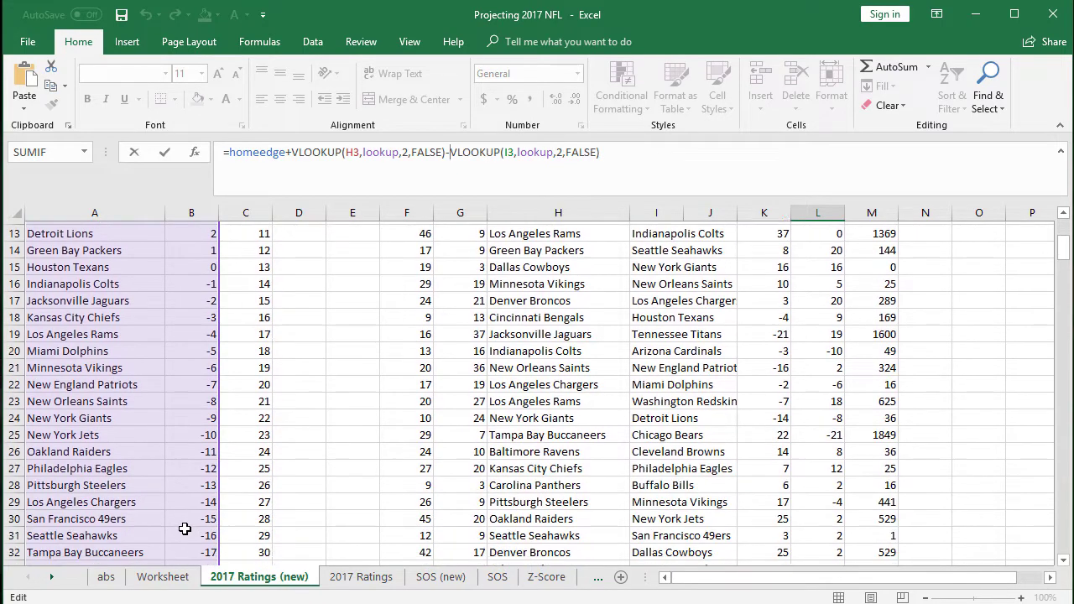
scroll(181, 510, "up", 5)
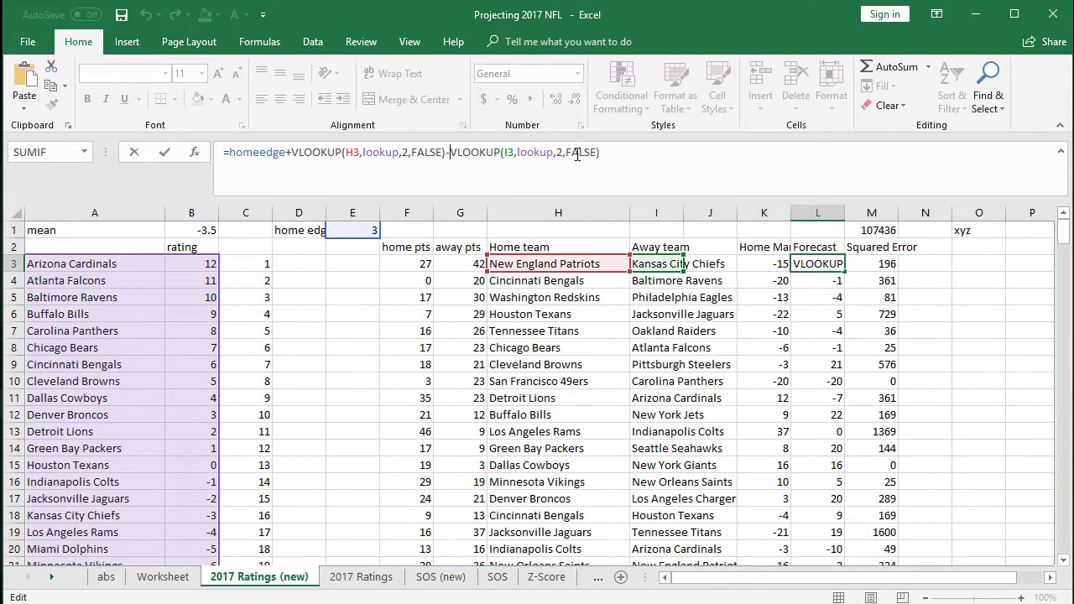
key("Return")
Fill the forecast formula from L3 down the Forecast column, and check the forecast and away team in row 5
left_click(810, 248)
left_click(835, 270)
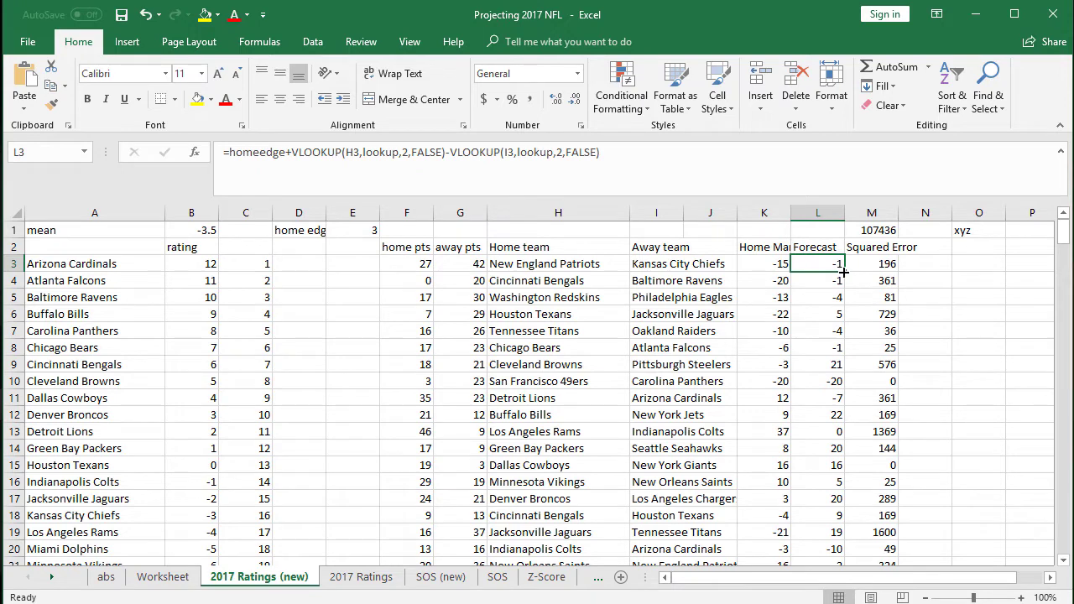
double_click(844, 272)
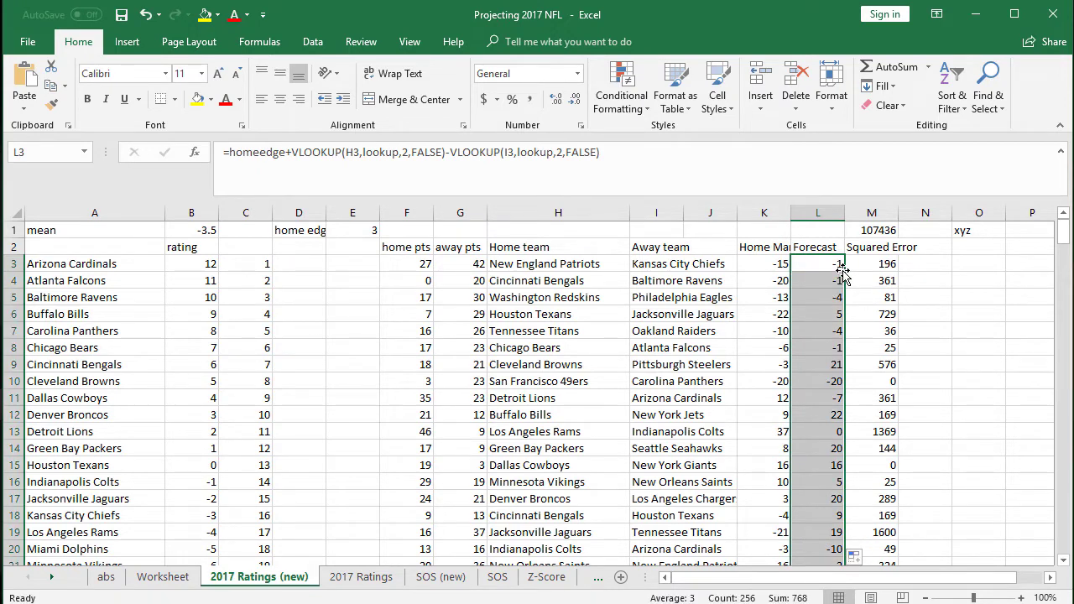
left_click(810, 298)
left_click(671, 296)
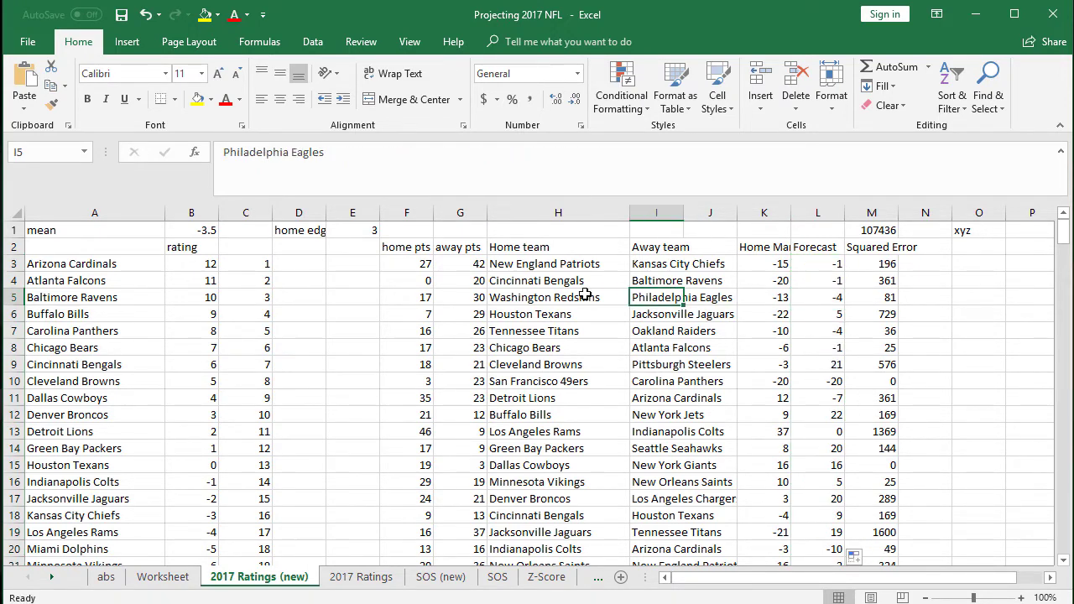
Fill the home margin formula =F3-G3 from K3 down the Home Margin column
left_click(785, 296)
left_click(773, 265)
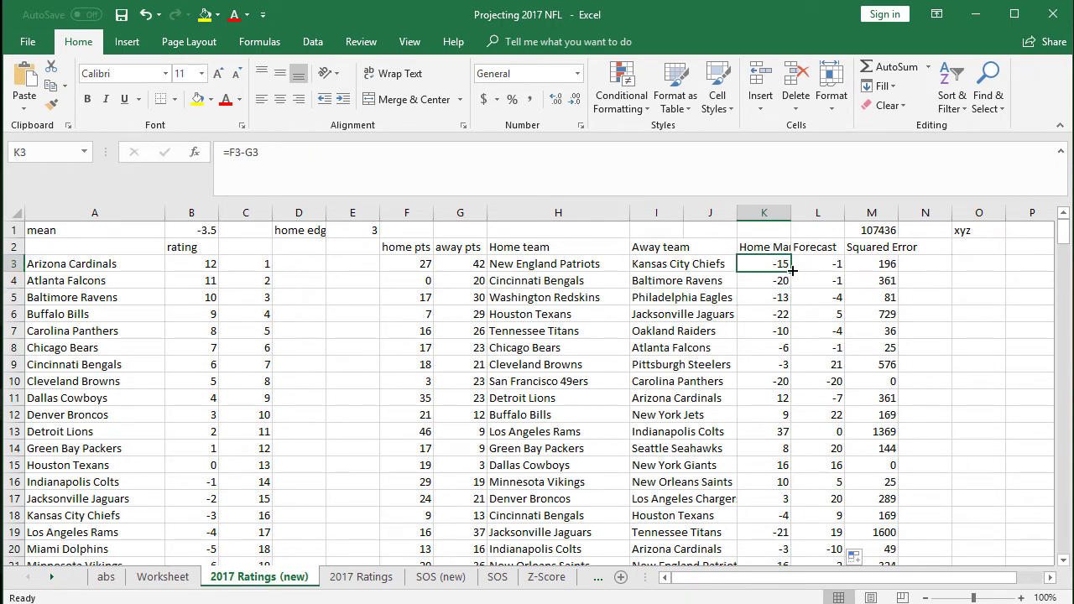
double_click(793, 269)
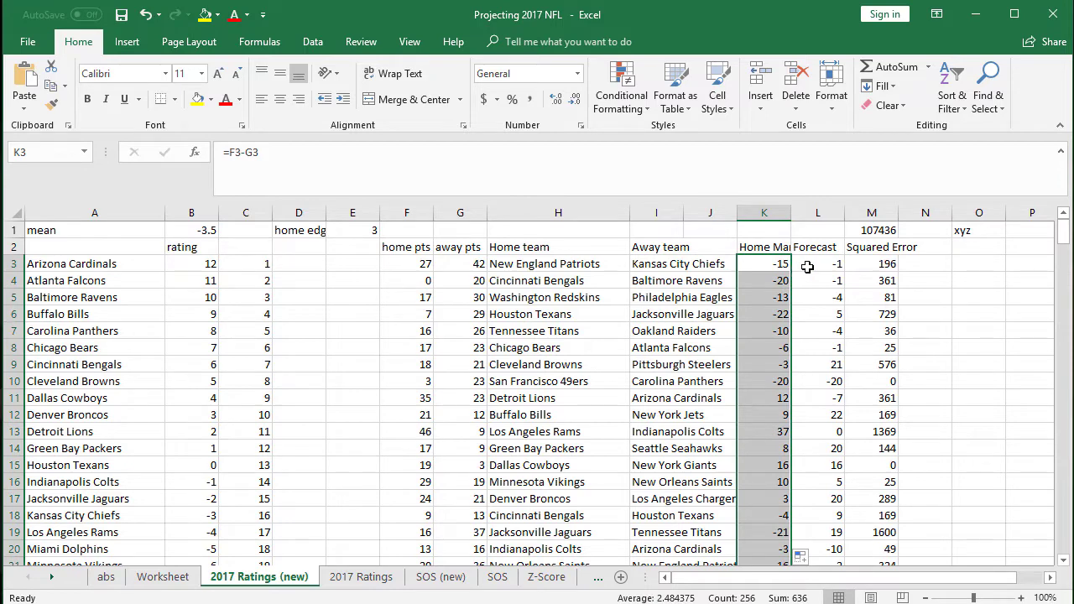
Inspect the forecast in L3 and the squared error formula in M3
left_click(809, 266)
left_click(871, 264)
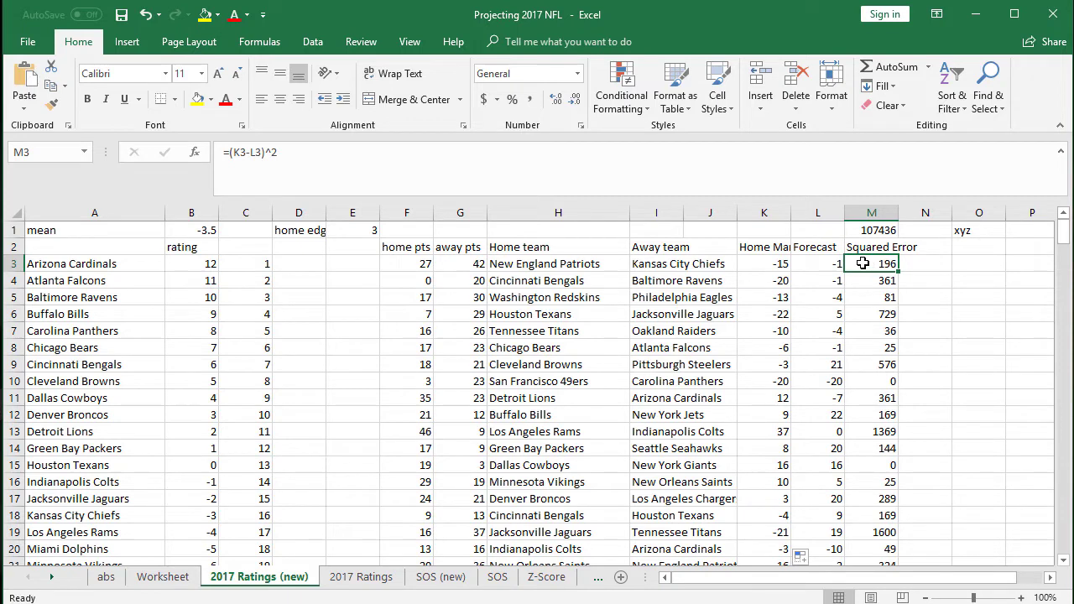
Examine the home margin and forecast references in the squared error formula in M3
double_click(863, 264)
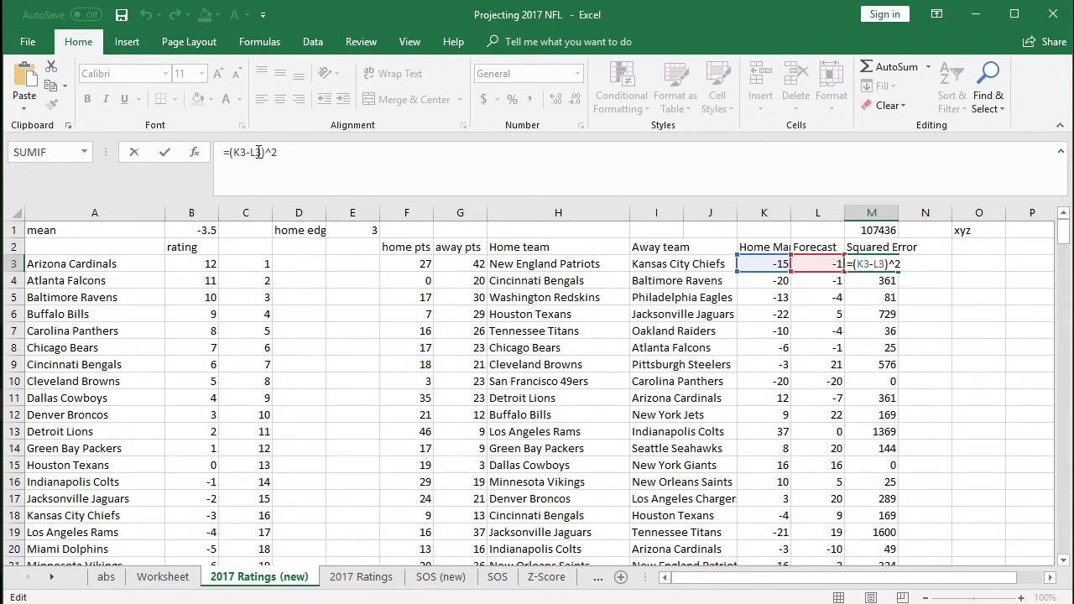
key("Return")
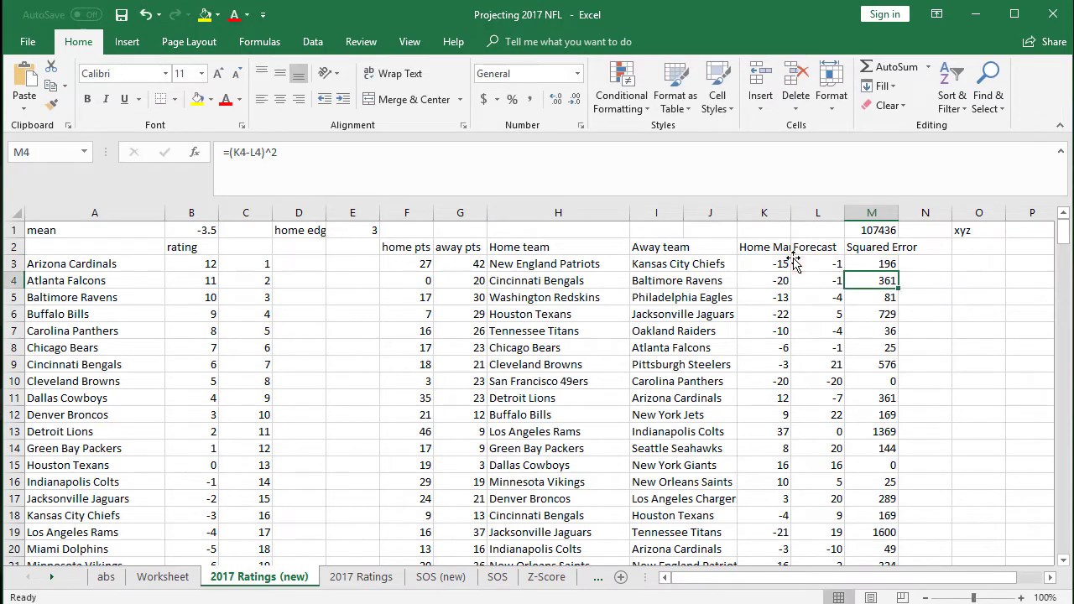
left_click(871, 262)
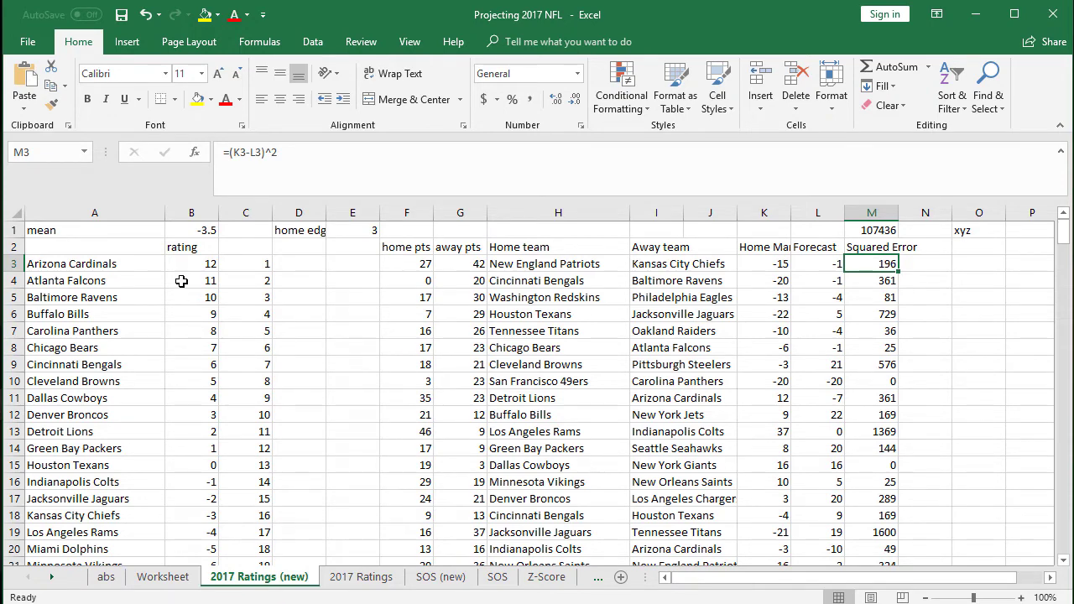
Examine the SUM formula in M1 that totals the squared errors over M3:M258
key("Up")
key("Up")
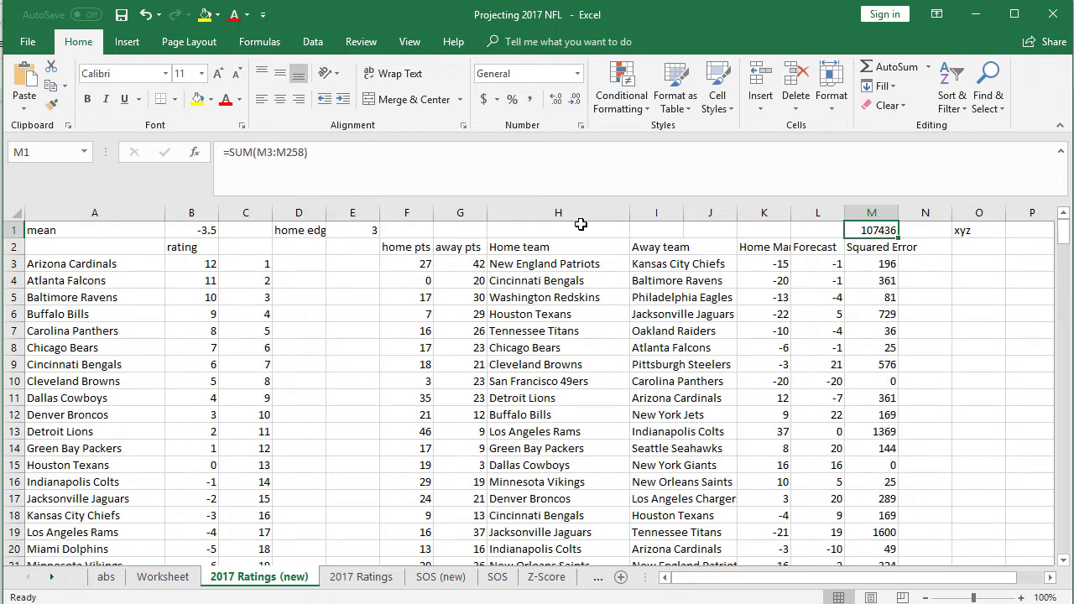
double_click(881, 230)
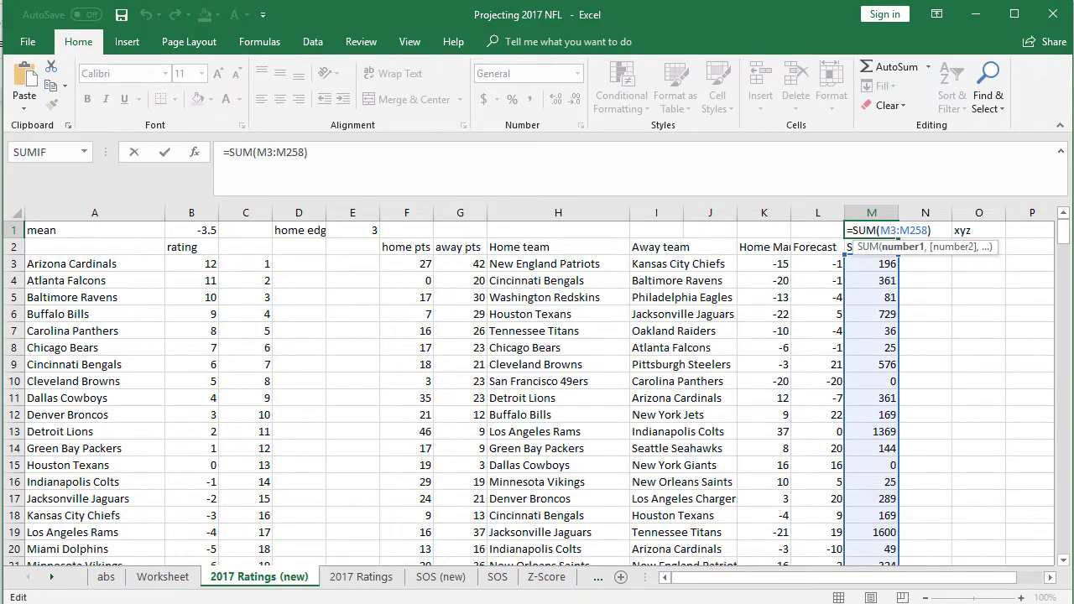
mouse_move(1065, 228)
left_mouse_down()
mouse_move(1063, 527)
mouse_move(1054, 216)
left_mouse_up()
key("Return")
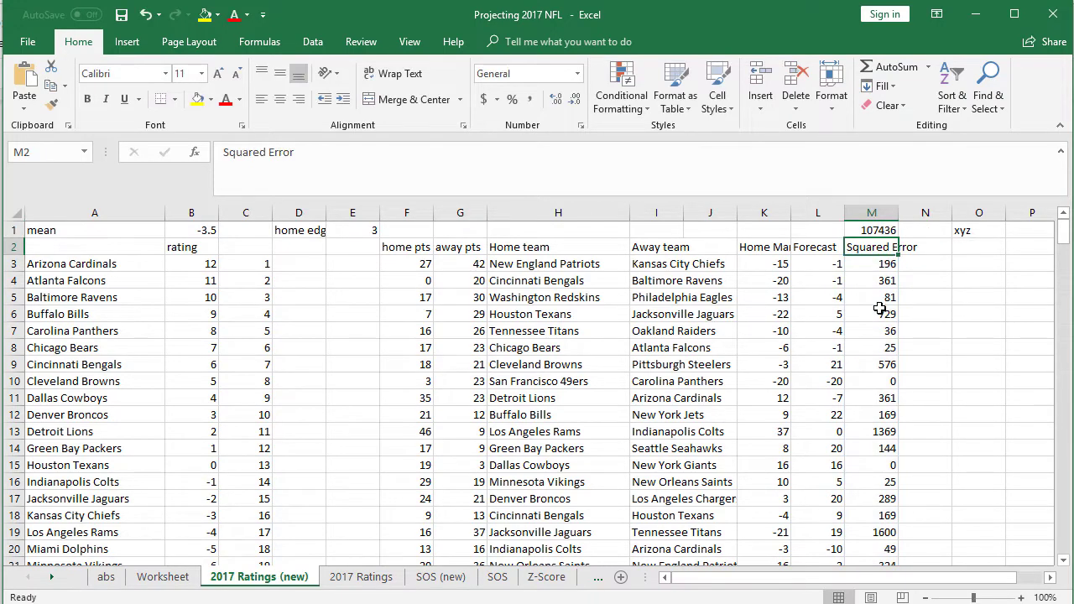
Open Solver and set its objective to the squared error total in M1
left_click(309, 46)
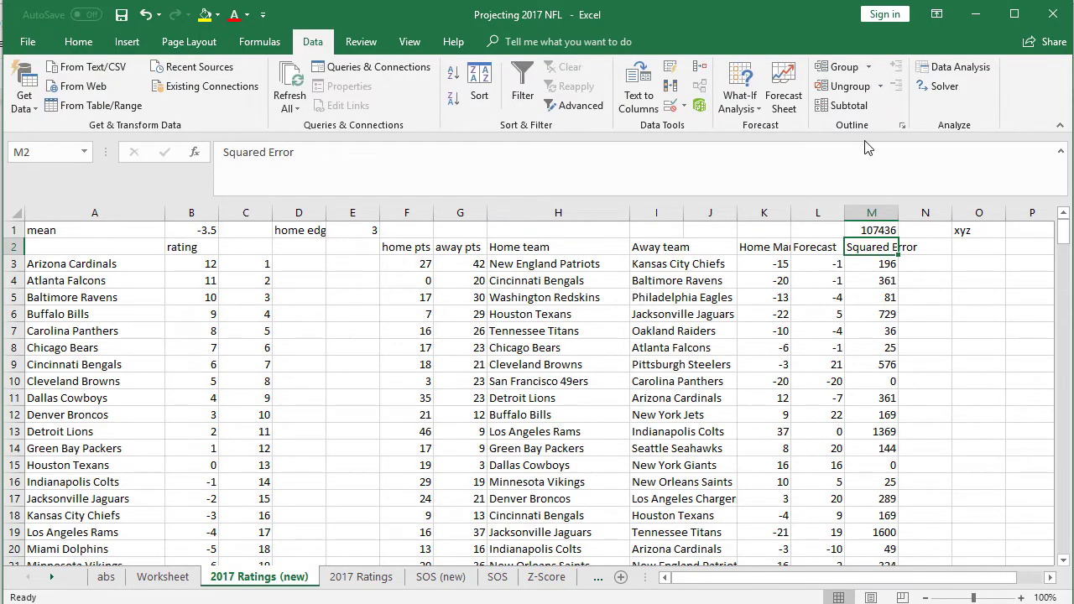
left_click(938, 88)
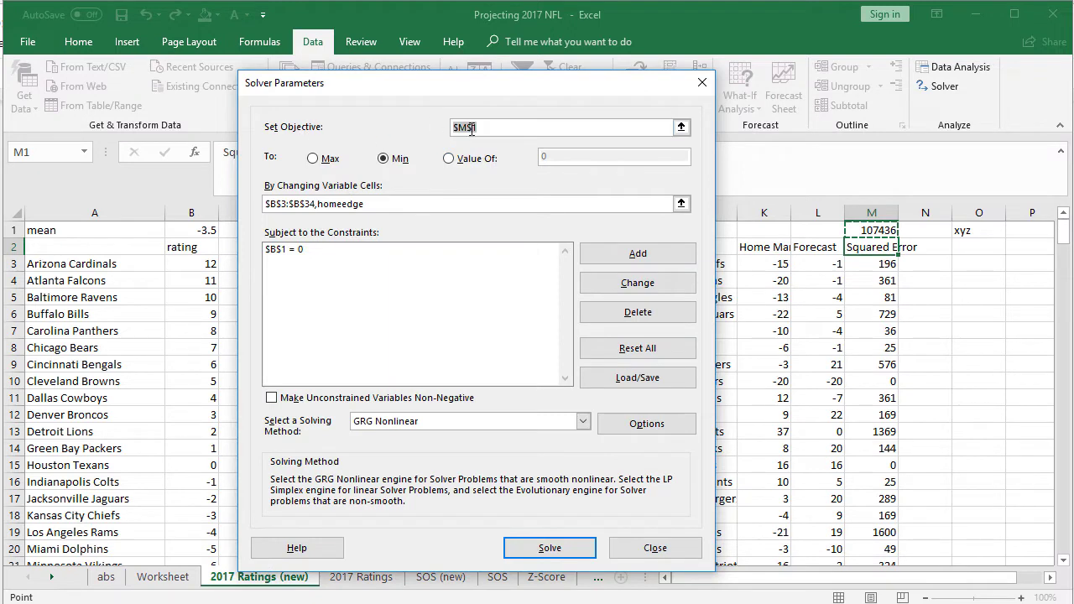
left_click(875, 231)
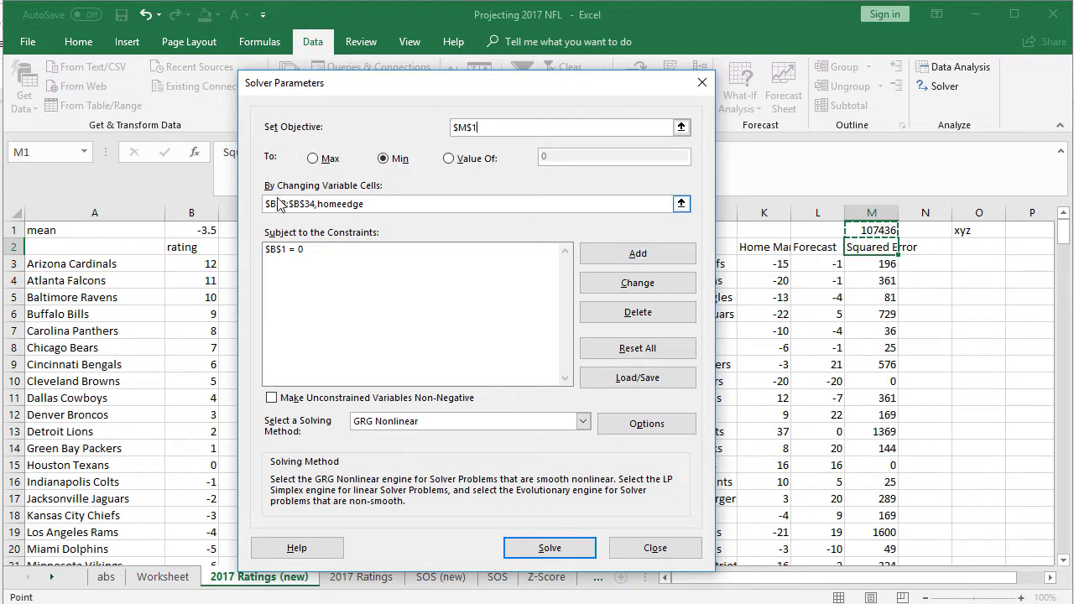
Reselect the team ratings B3:B34 as Solver's changing variable cells, alongside homeedge
left_click_drag(335, 82, 710, 60)
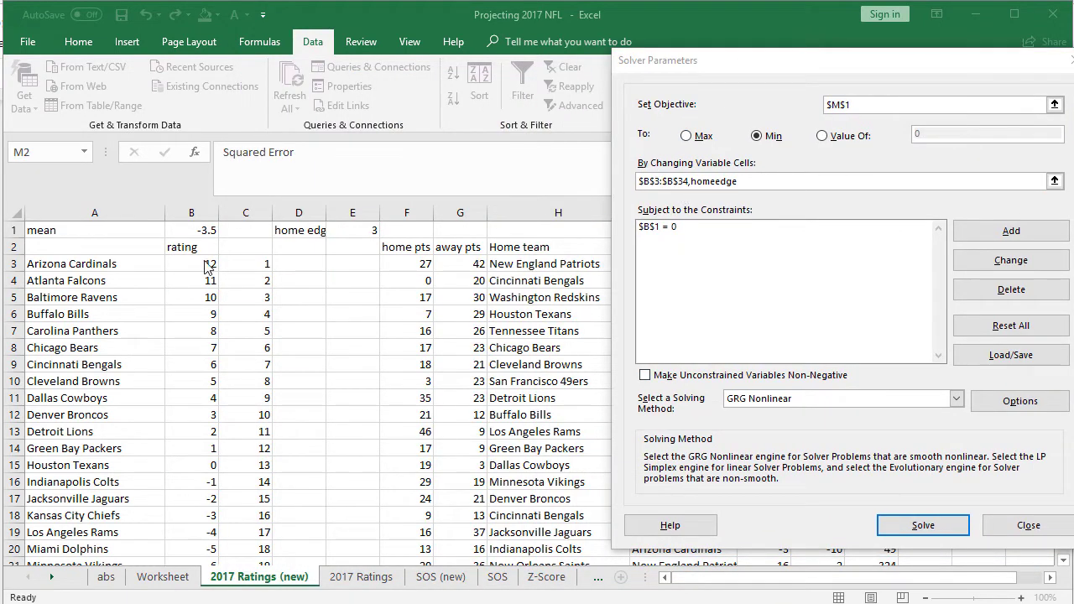
double_click(689, 182)
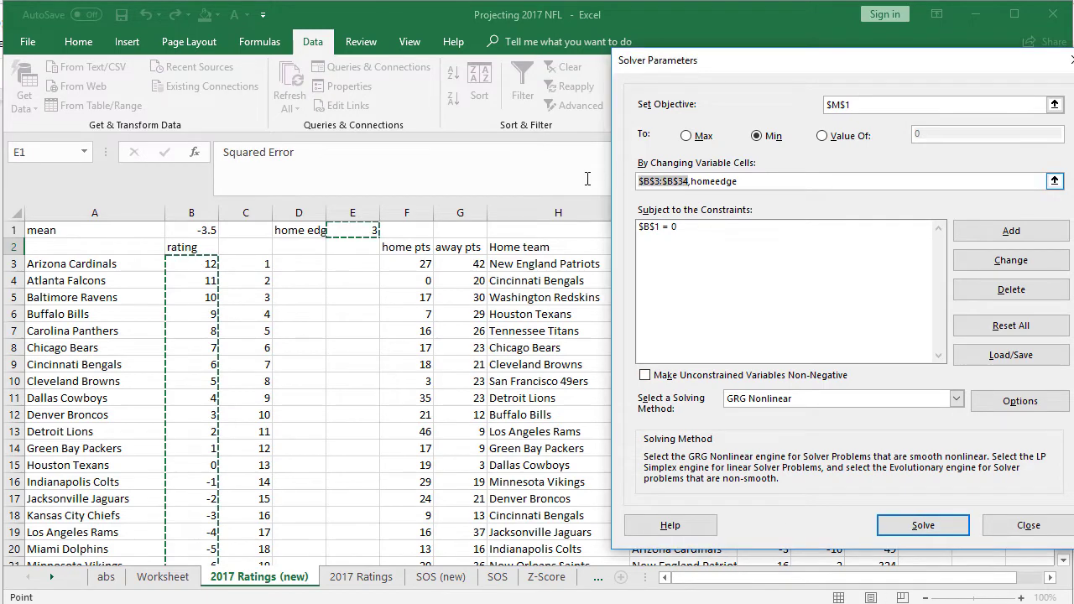
key("Delete")
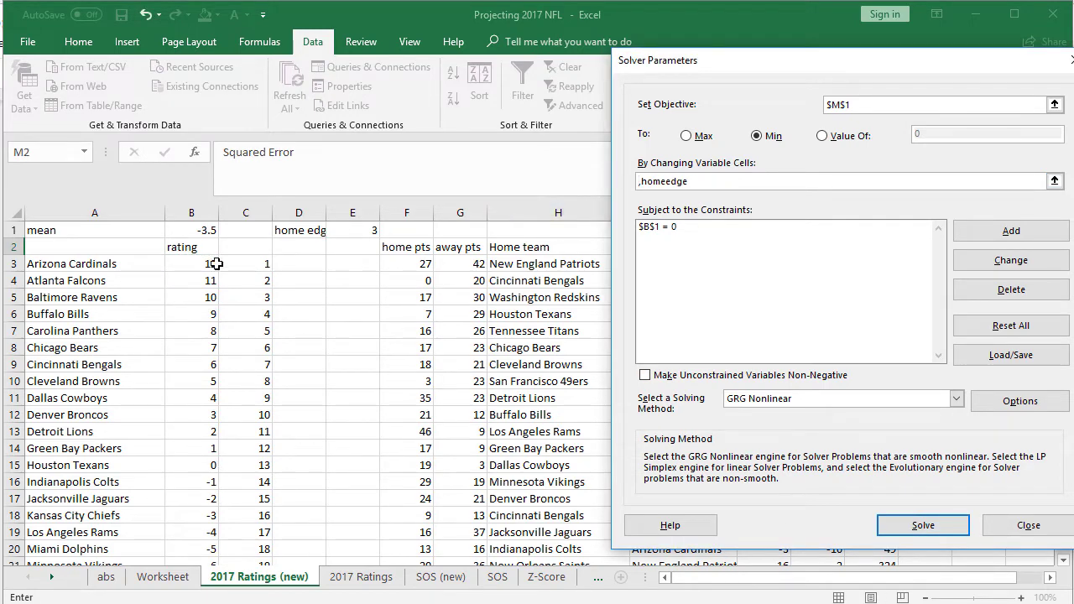
left_click_drag(190, 262, 221, 439)
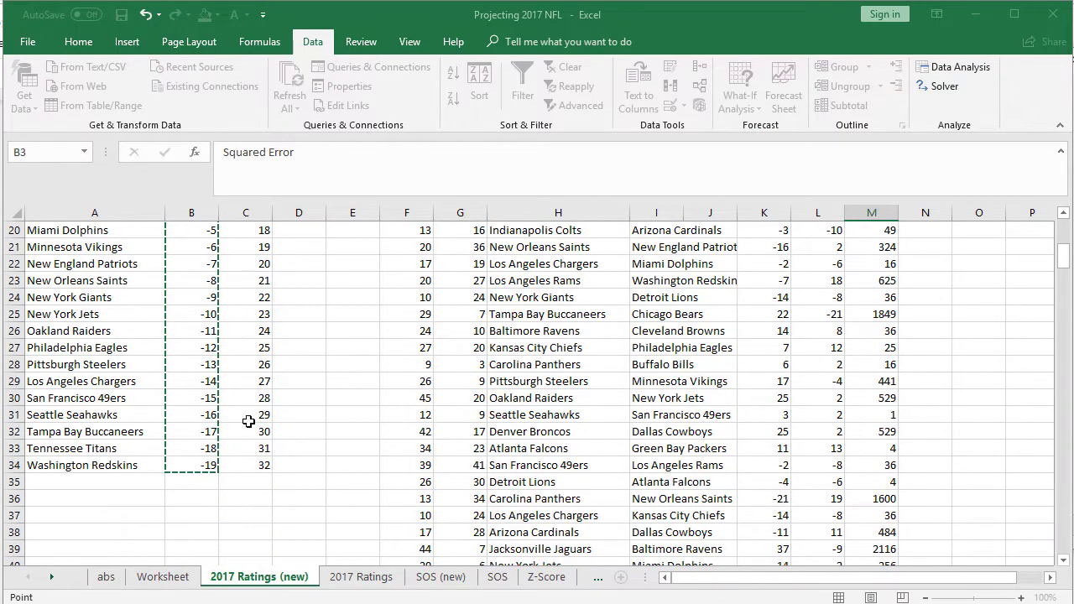
scroll(220, 439, "up", 7)
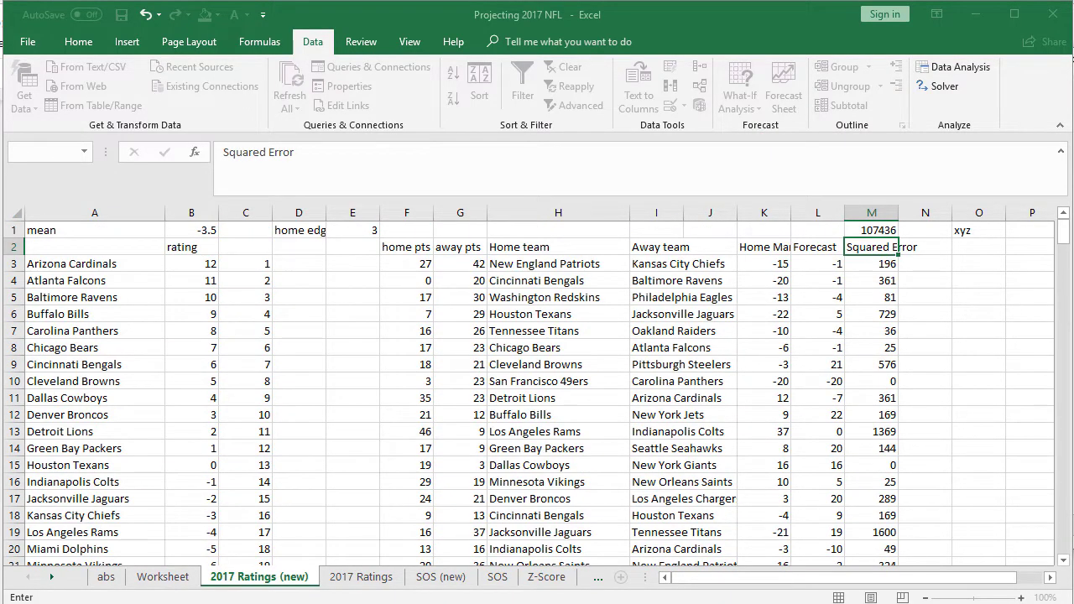
key("Return")
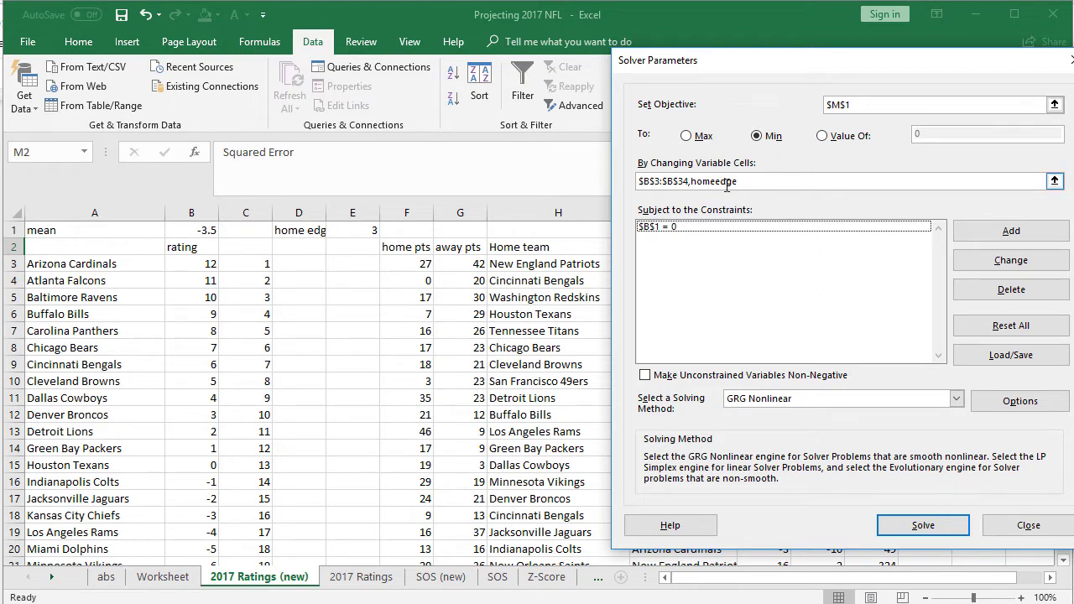
left_click(696, 229)
left_click(1011, 231)
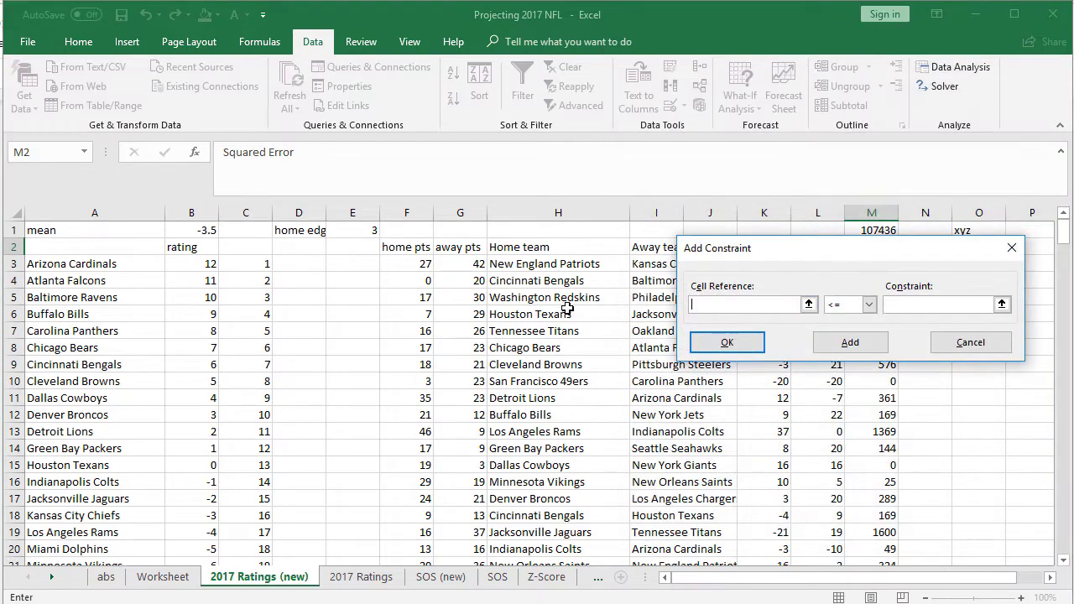
left_click(178, 229)
left_click(942, 343)
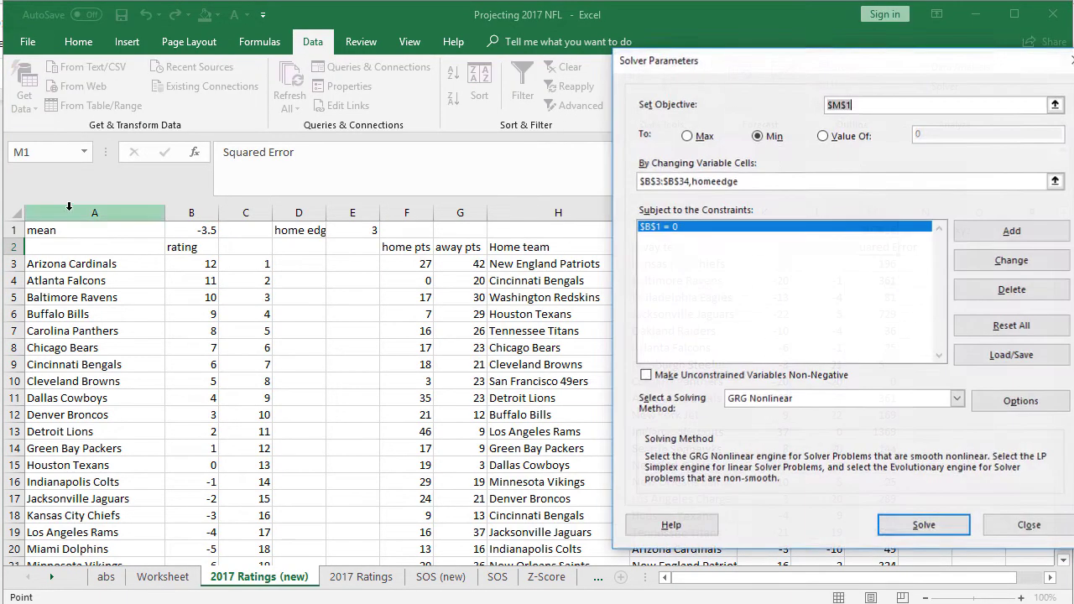
left_click(203, 231)
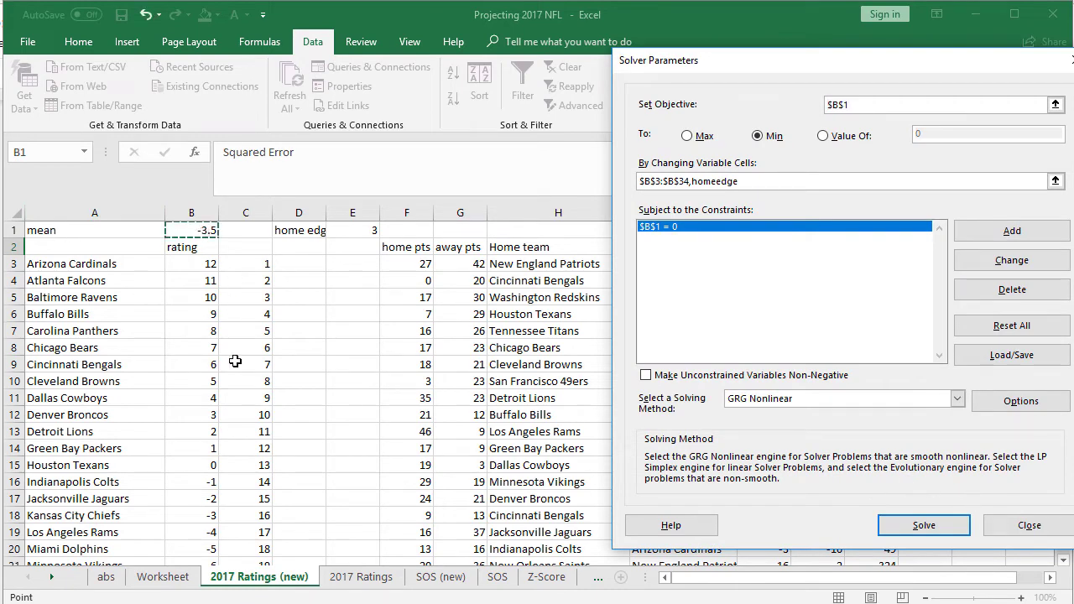
left_click(997, 529)
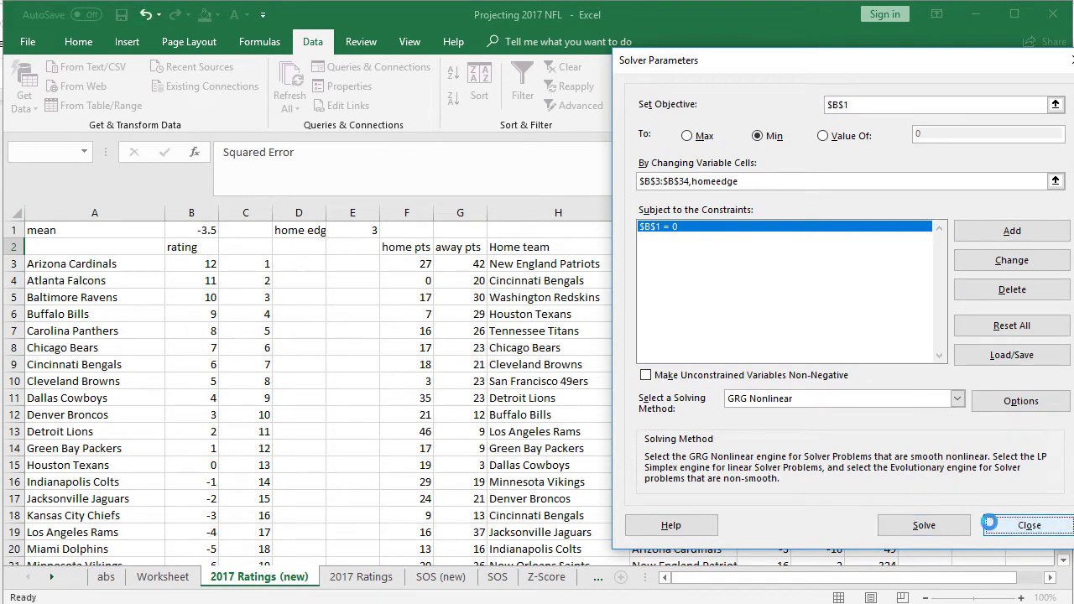
Examine the AVERAGE formula in B1 and the rating range B3:B34 it covers
left_click(185, 261)
scroll(263, 369, "down", 3)
scroll(262, 369, "down", 4)
scroll(262, 352, "up", 7)
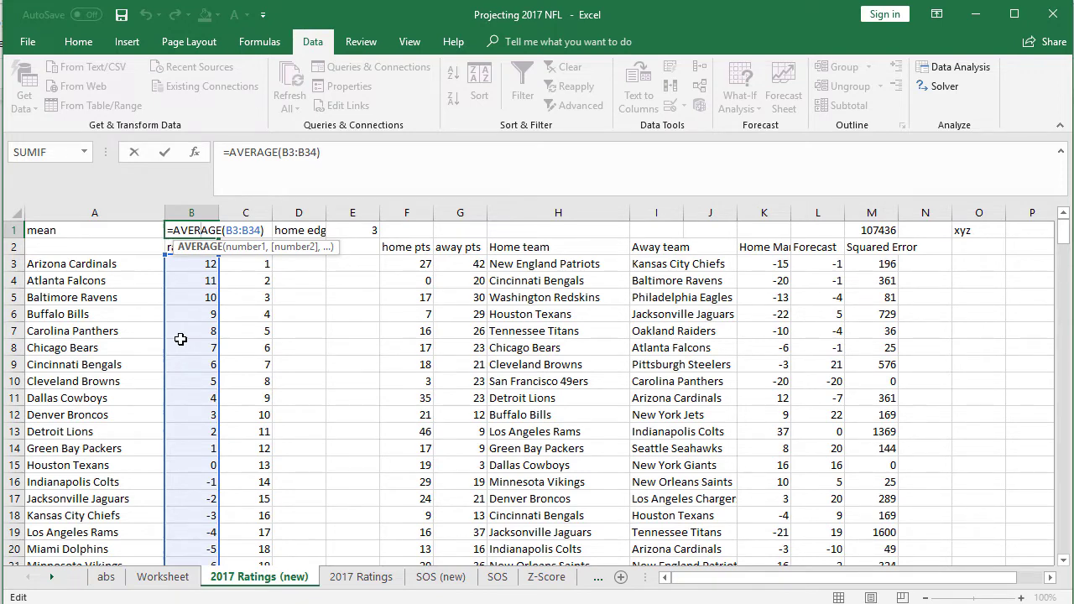
key("Return")
Set Solver's objective to minimize M1, run the GRG Nonlinear solve, and keep the Solver solution
left_click(942, 85)
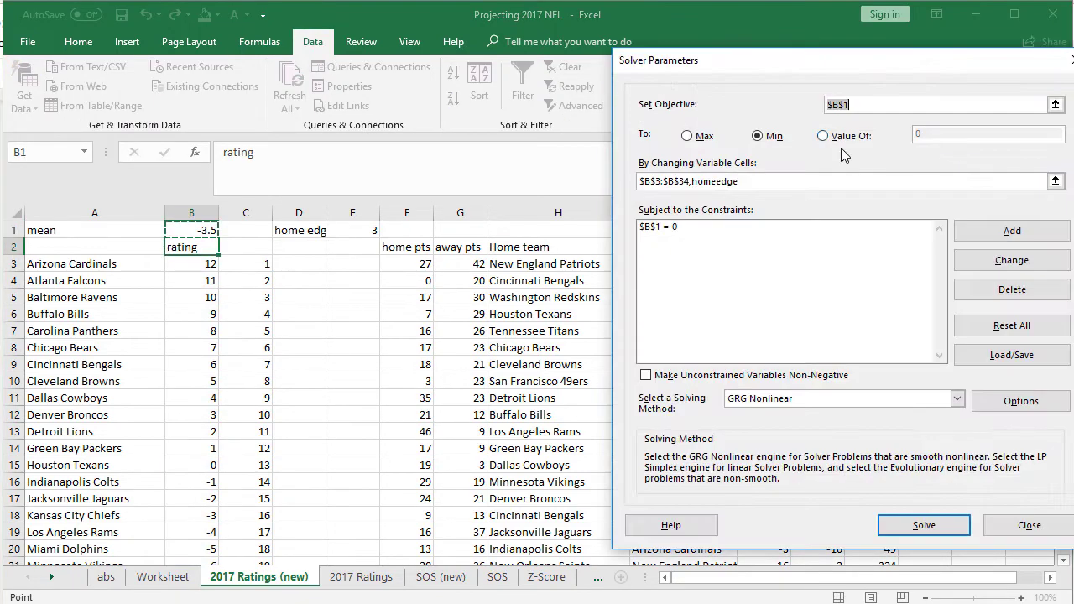
left_click_drag(882, 60, 404, 61)
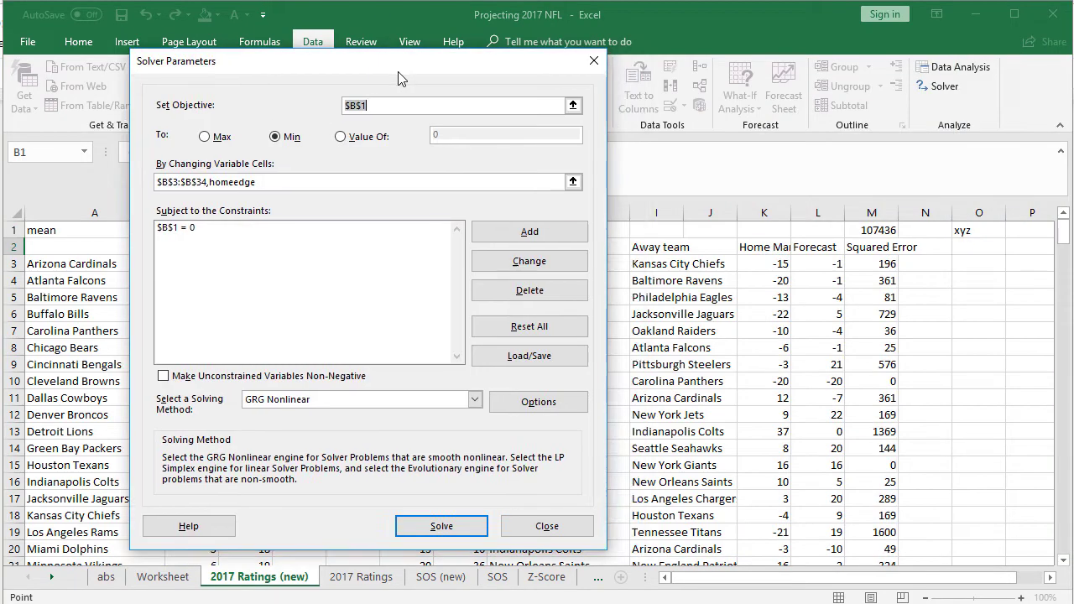
left_click(872, 229)
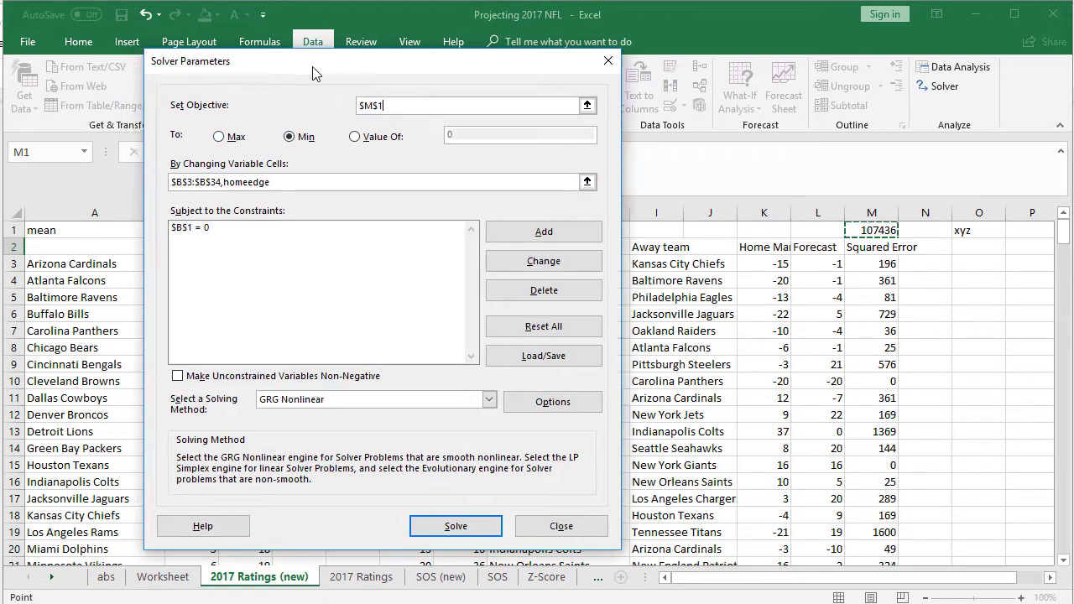
left_click_drag(275, 72, 454, 74)
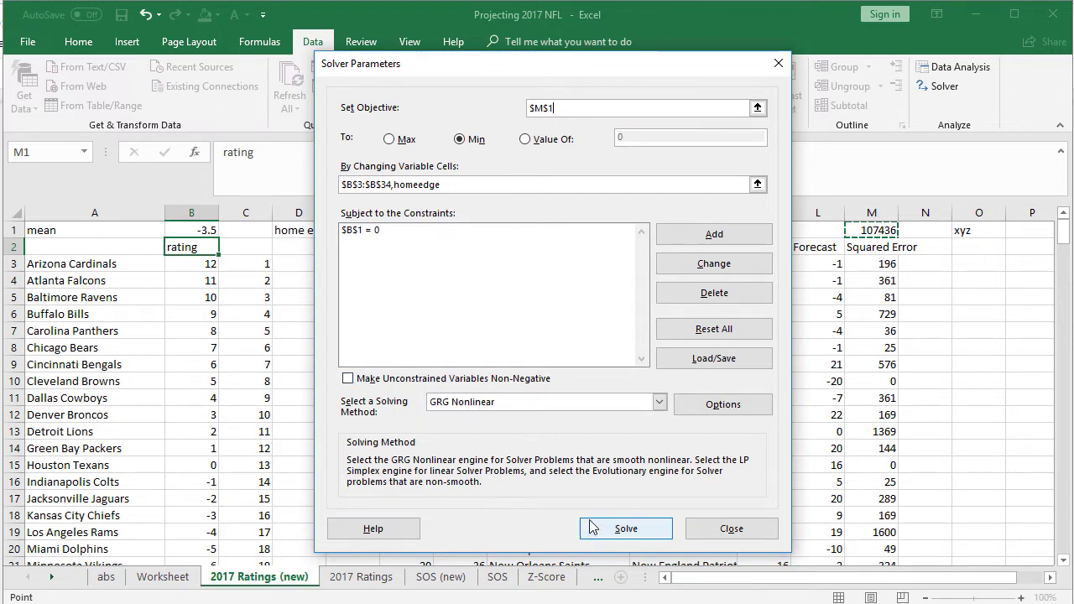
left_click(625, 528)
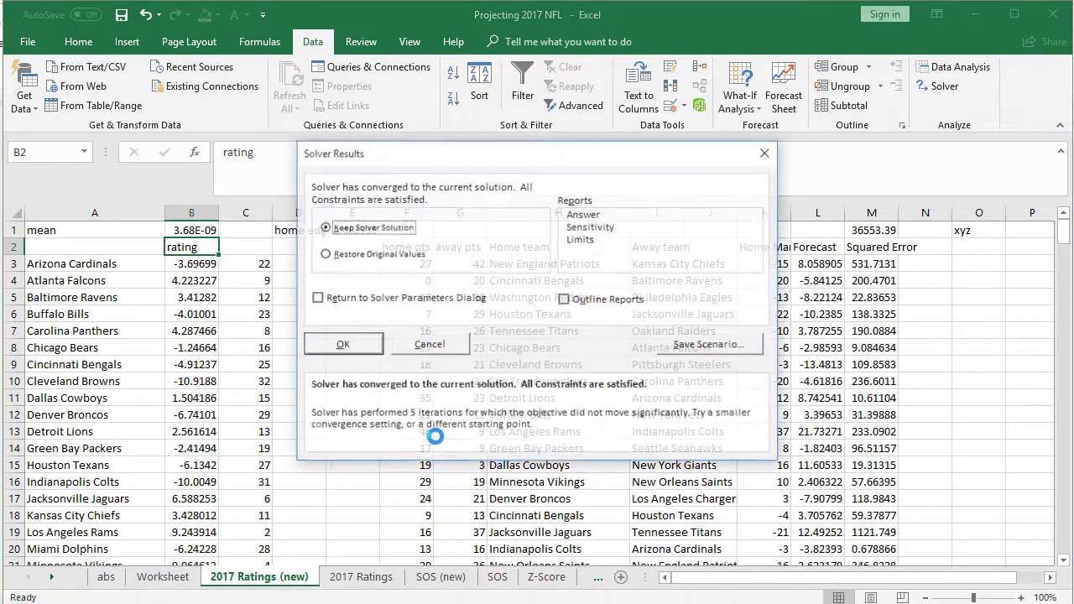
left_click(336, 346)
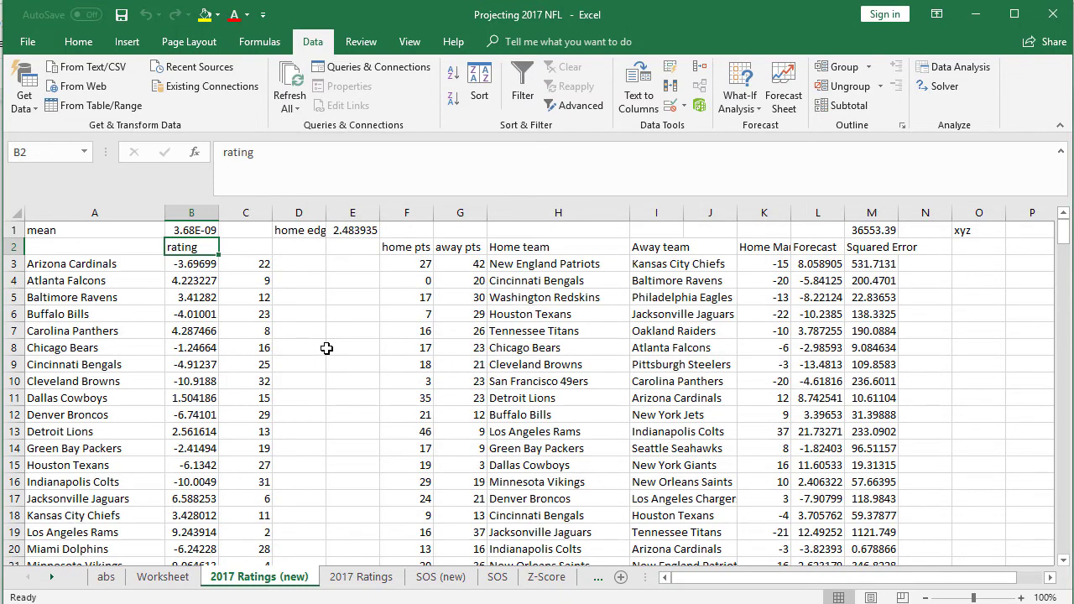
Format the whole rating column B with the Number format
left_click(187, 233)
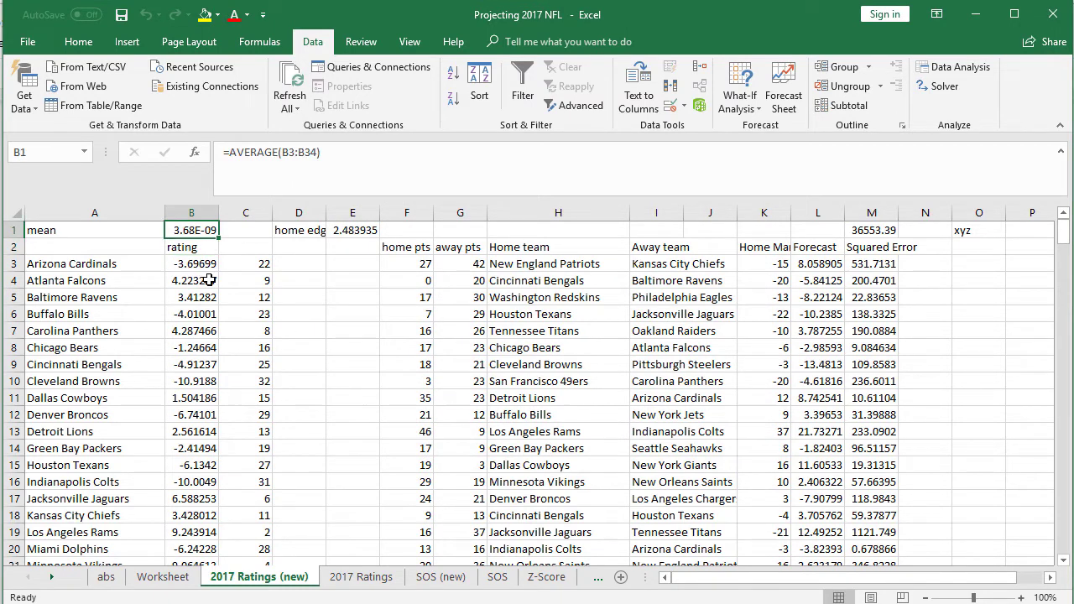
left_click(191, 209)
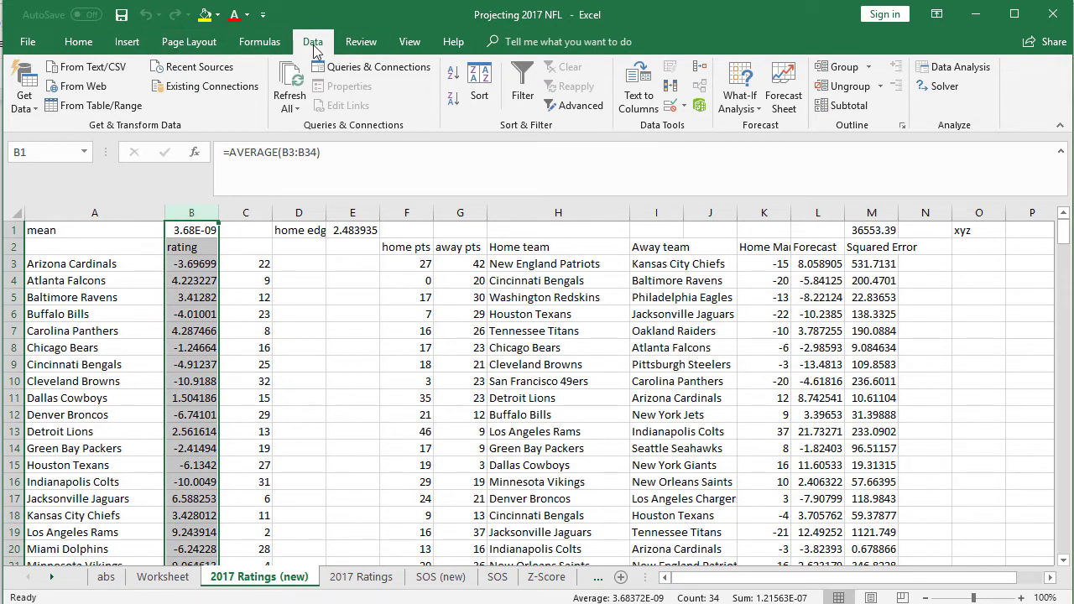
left_click(78, 41)
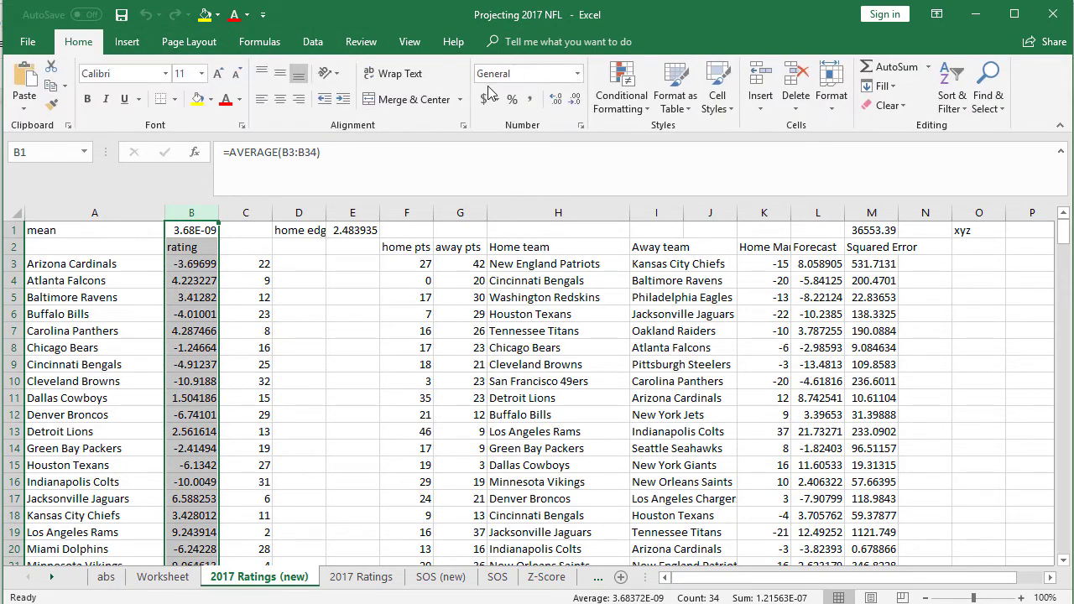
left_click(577, 74)
left_click(542, 140)
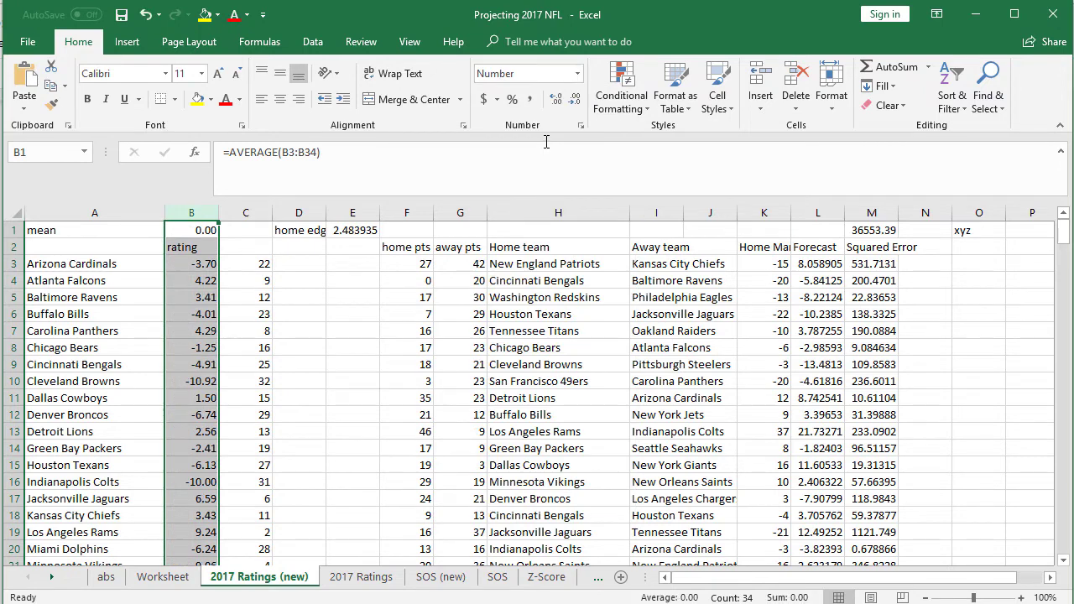
Check the mean in B1 and the Arizona Cardinals' rating in B3
left_click(209, 228)
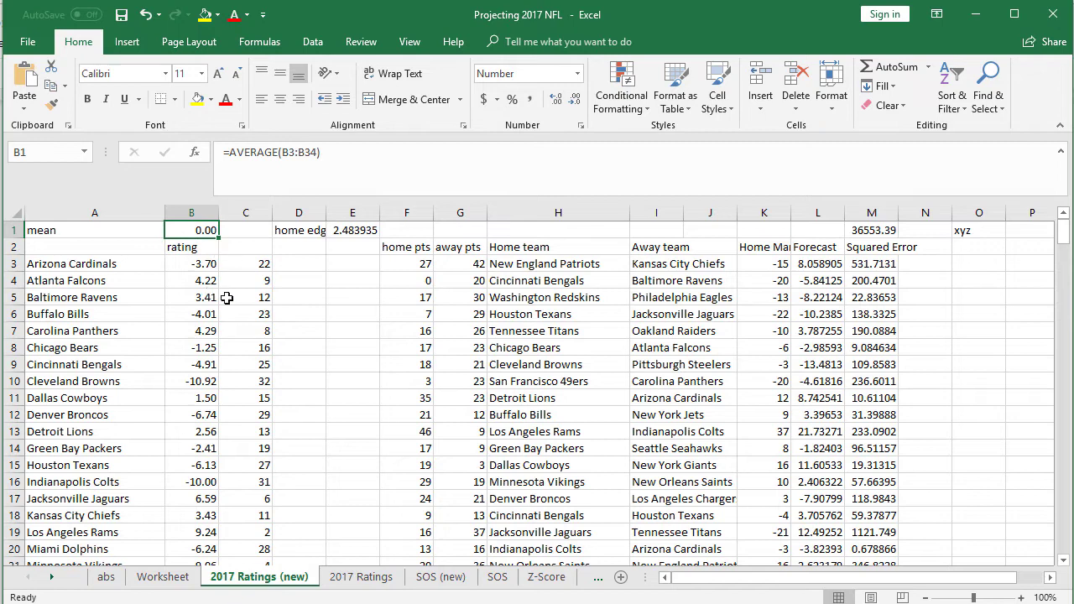
left_click(183, 264)
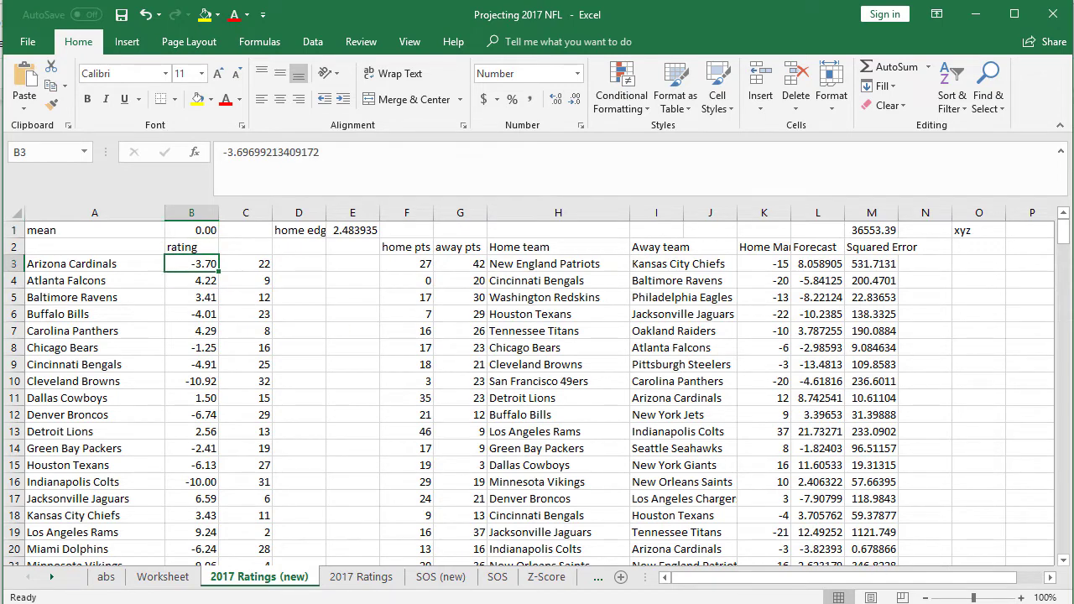
left_click(171, 264)
Examine the number, reference and order arguments of the RANK formula in C3
left_click(242, 263)
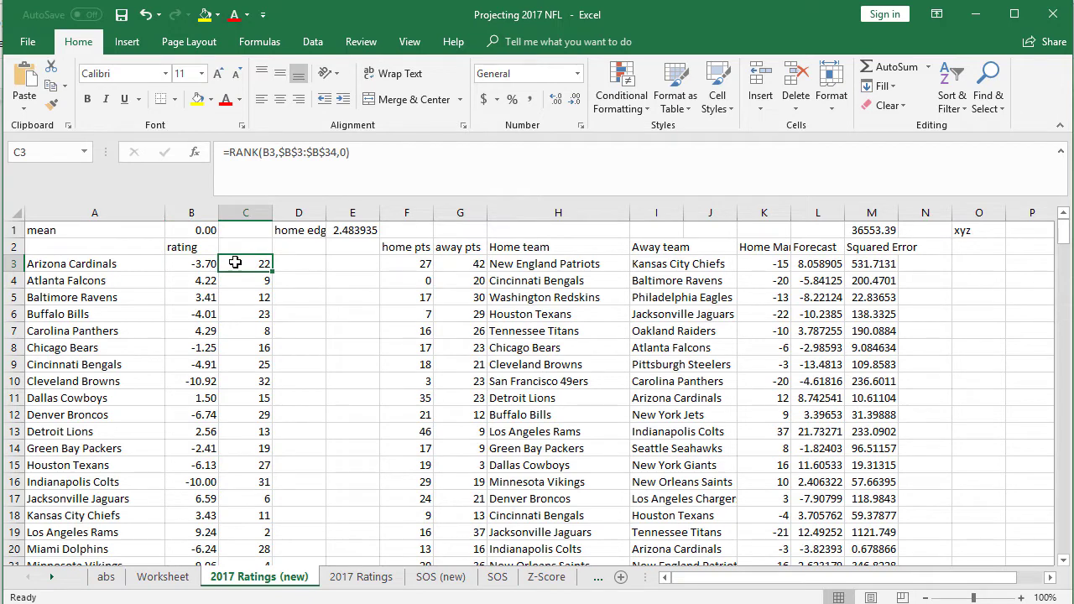
double_click(235, 263)
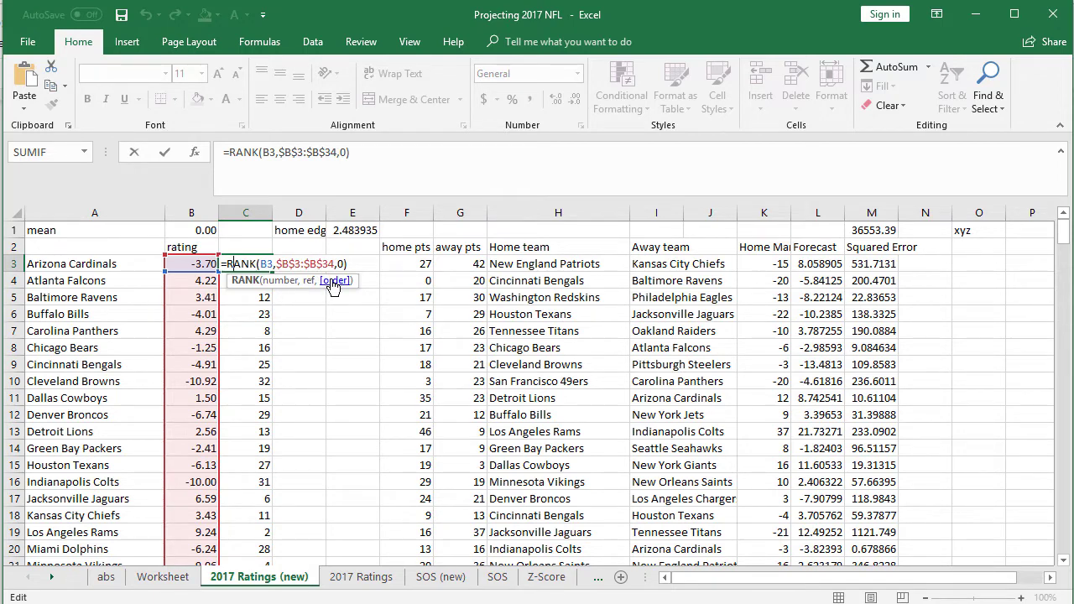
key("Return")
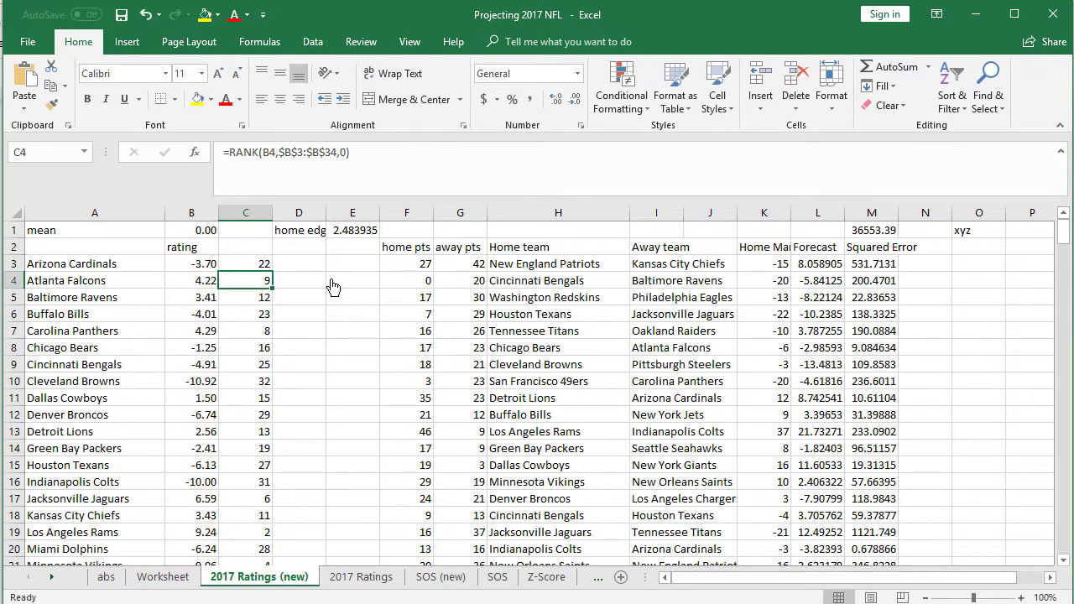
Review the RANK formula in C3 and the rating and rank of the Philadelphia Eagles in row 27
left_click(243, 264)
scroll(239, 376, "down", 1)
scroll(239, 375, "down", 6)
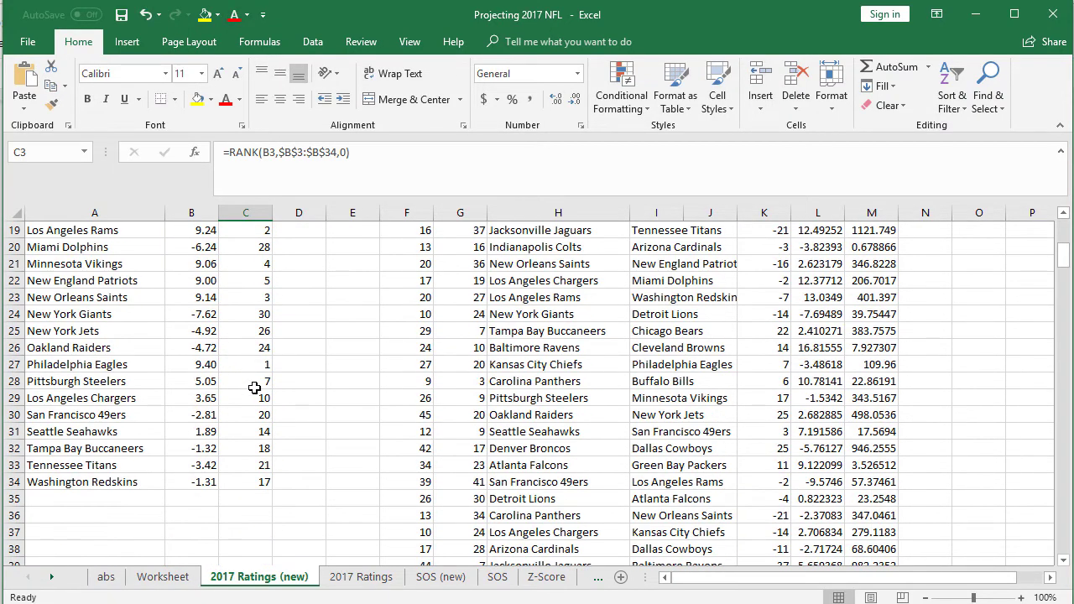
left_click(255, 367)
left_click_drag(138, 363, 252, 366)
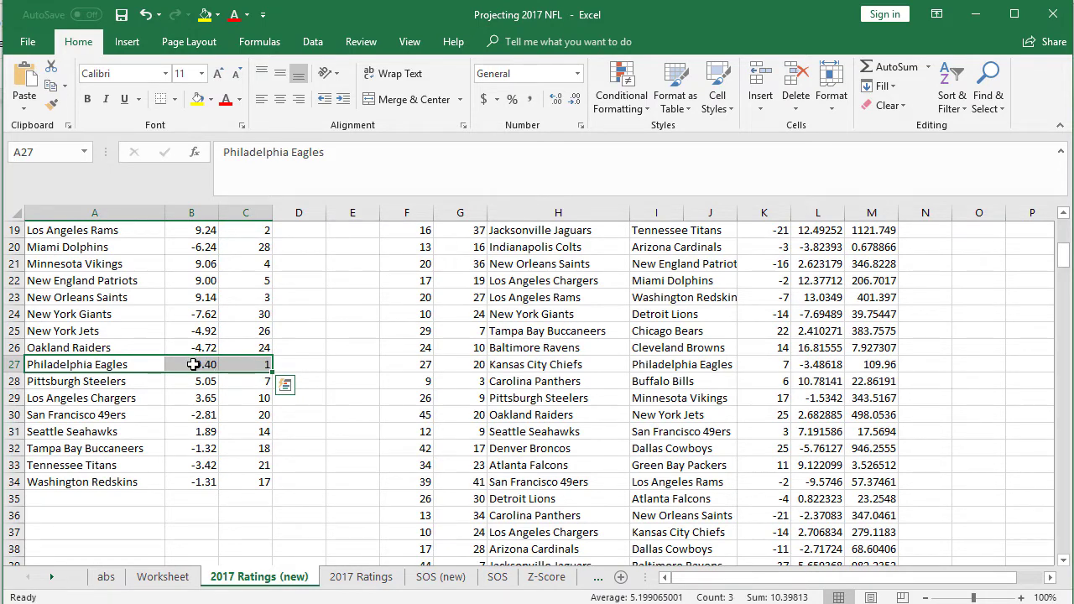
left_click(126, 364)
left_click(205, 367)
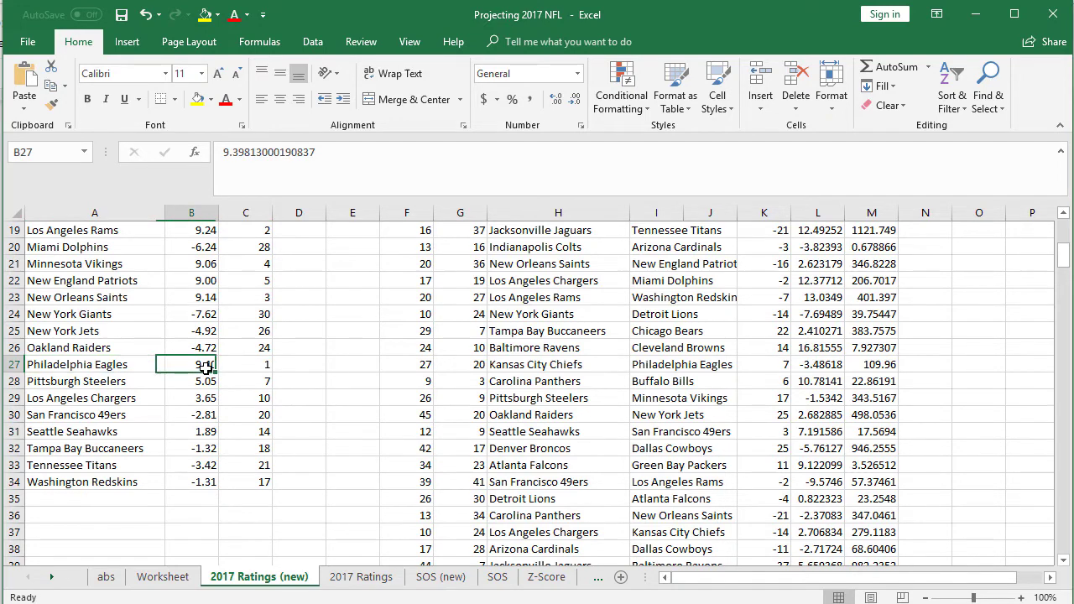
left_click(249, 363)
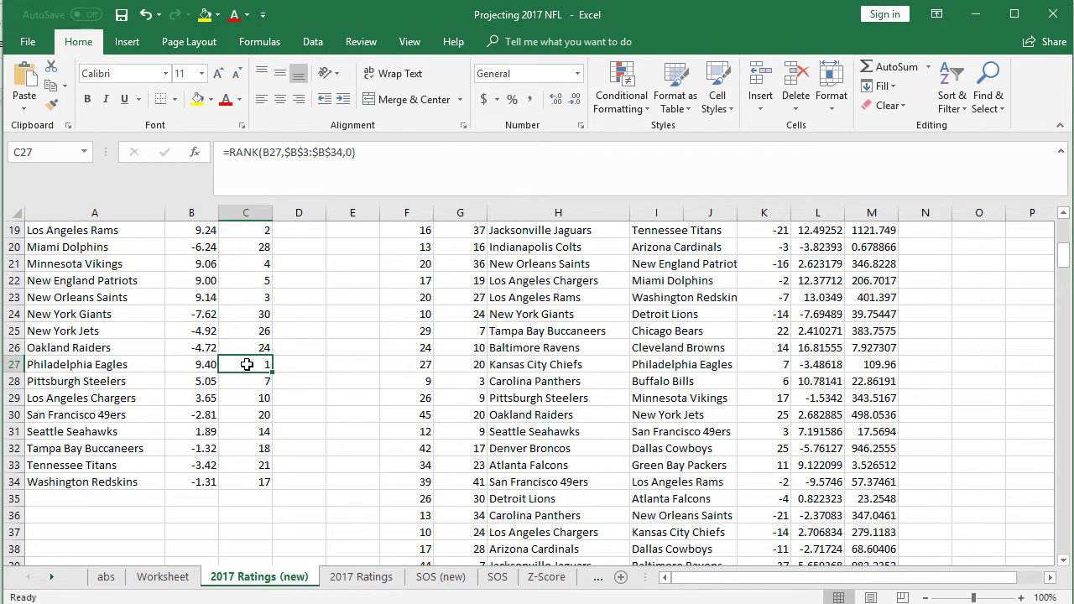
Review the ratings and ranks of the Los Angeles Rams, New Orleans Saints, Minnesota Vikings and New England Patriots
left_click_drag(94, 233, 237, 236)
left_click_drag(126, 297, 240, 297)
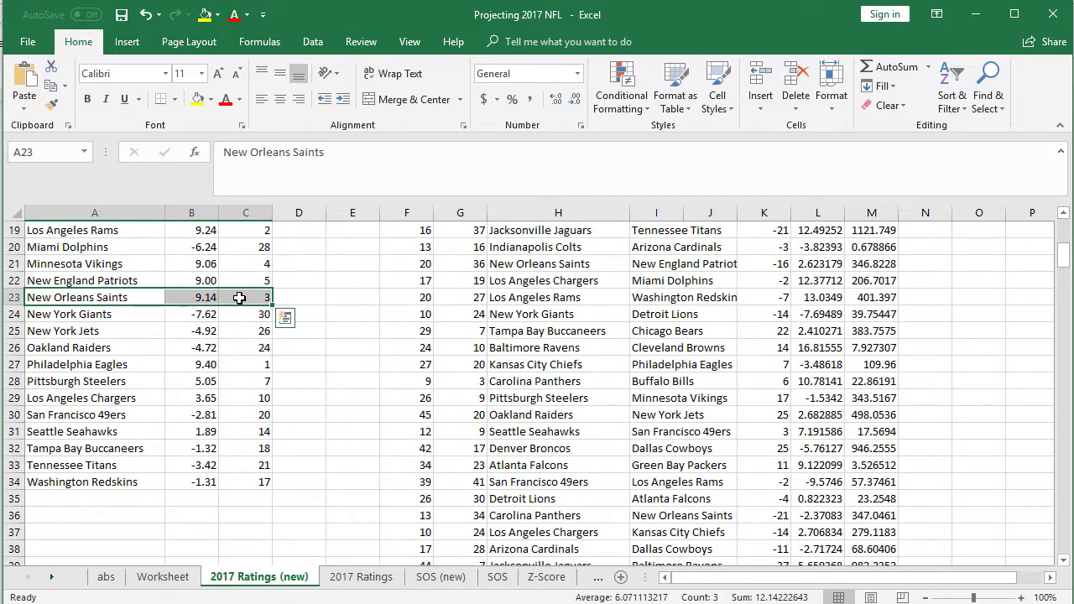
left_click_drag(125, 269, 243, 269)
left_click_drag(92, 281, 243, 282)
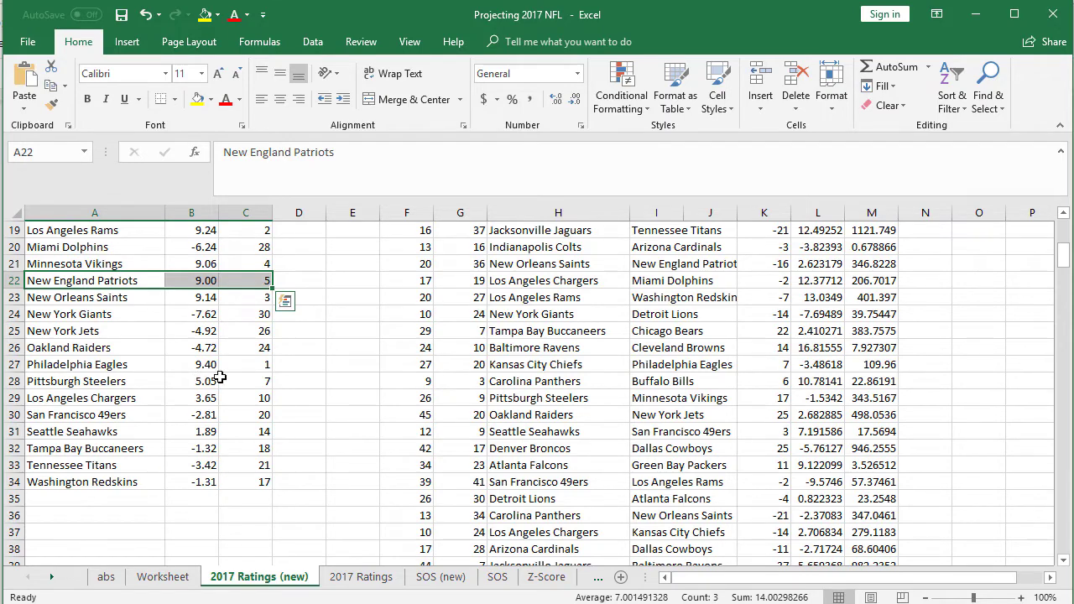
scroll(173, 368, "up", 6)
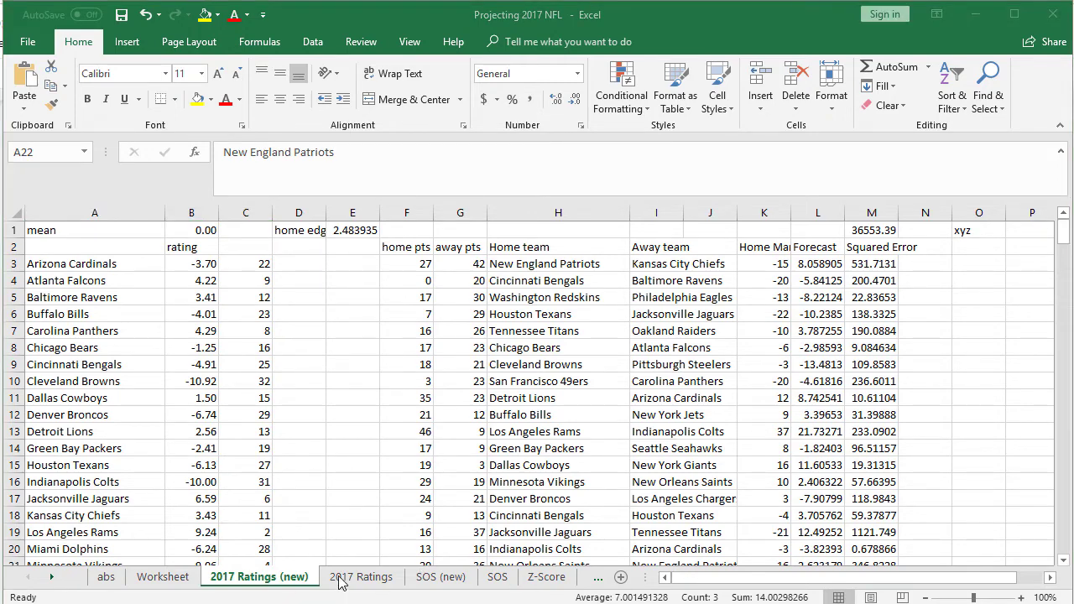
Open the 2017 Ratings sheet and examine the playoff matchups and the Eagles–Patriots forecast formula in L265
left_click(351, 580)
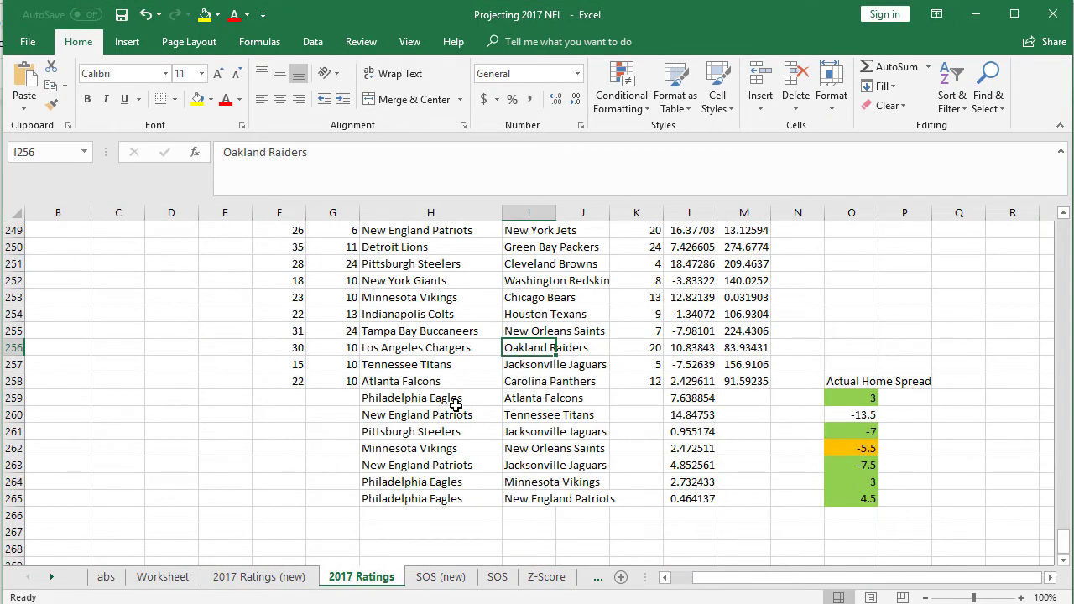
left_click(453, 401)
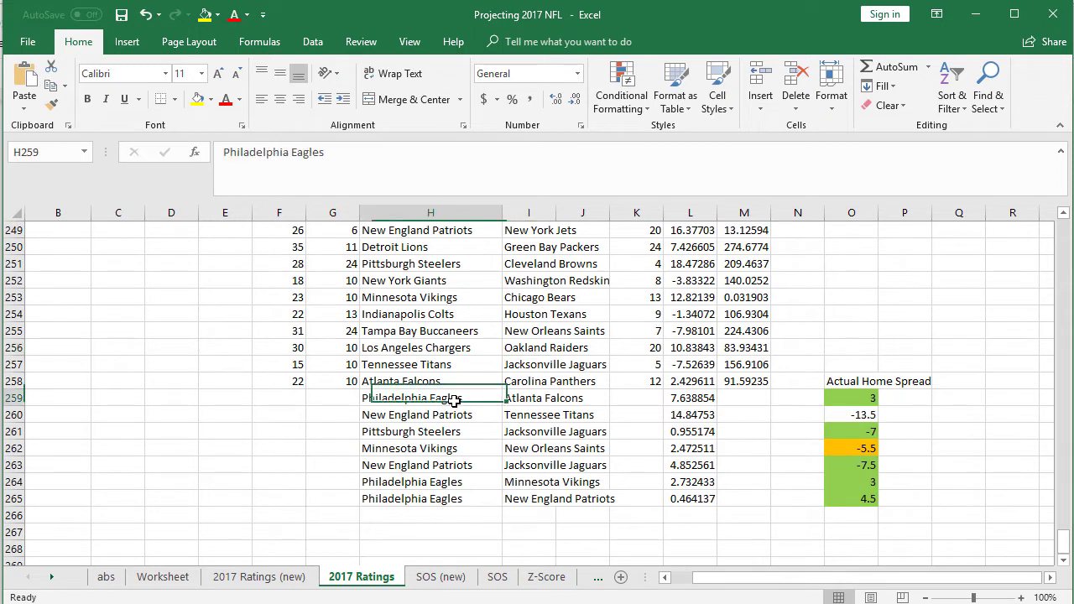
left_click(522, 400)
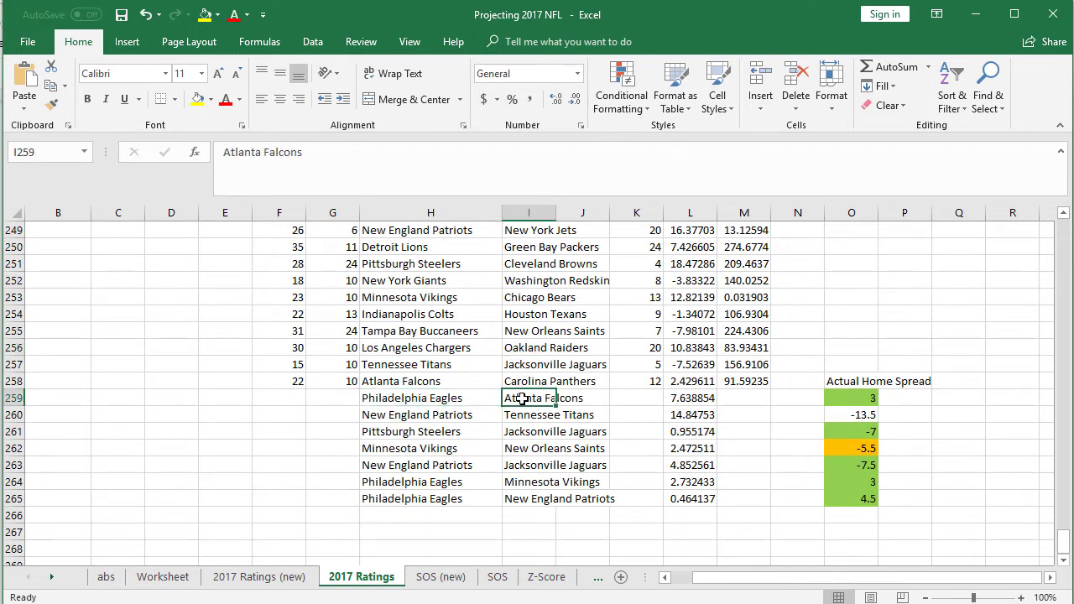
left_click(406, 500)
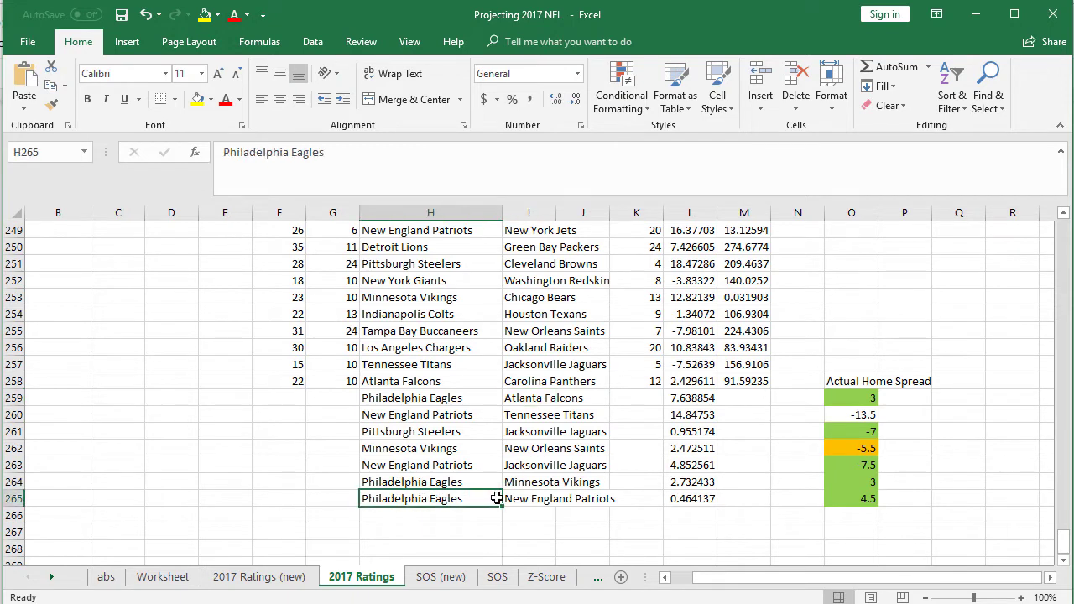
left_click(678, 501)
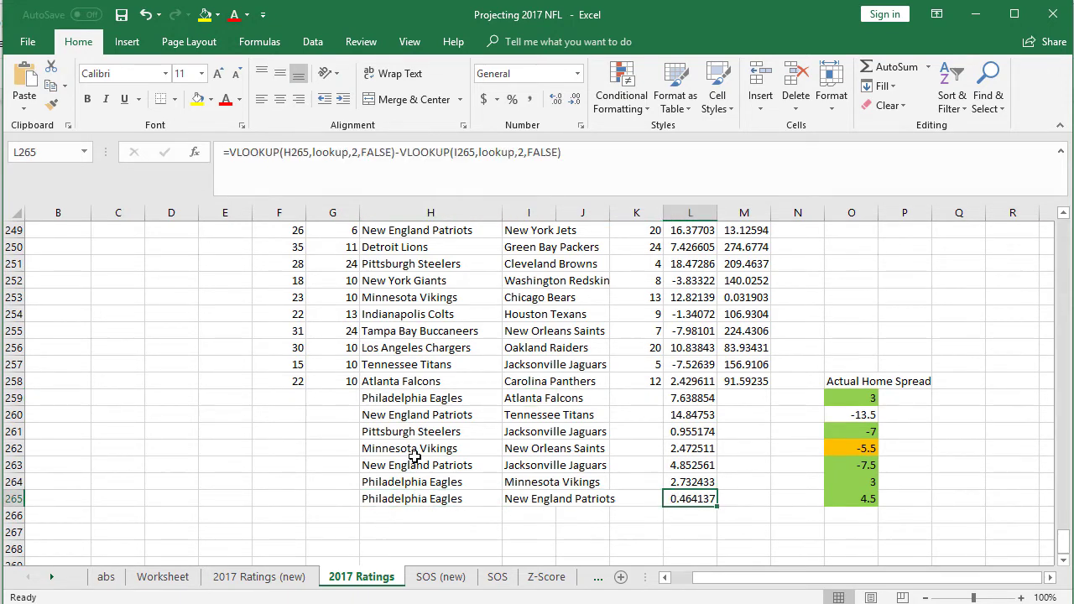
left_click(393, 499)
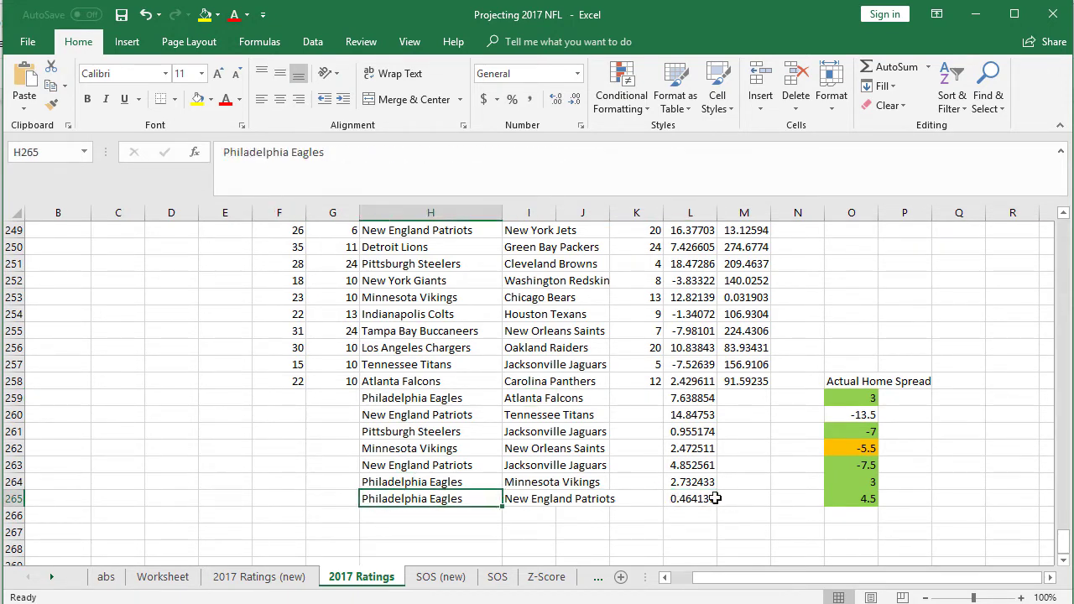
left_click(692, 498)
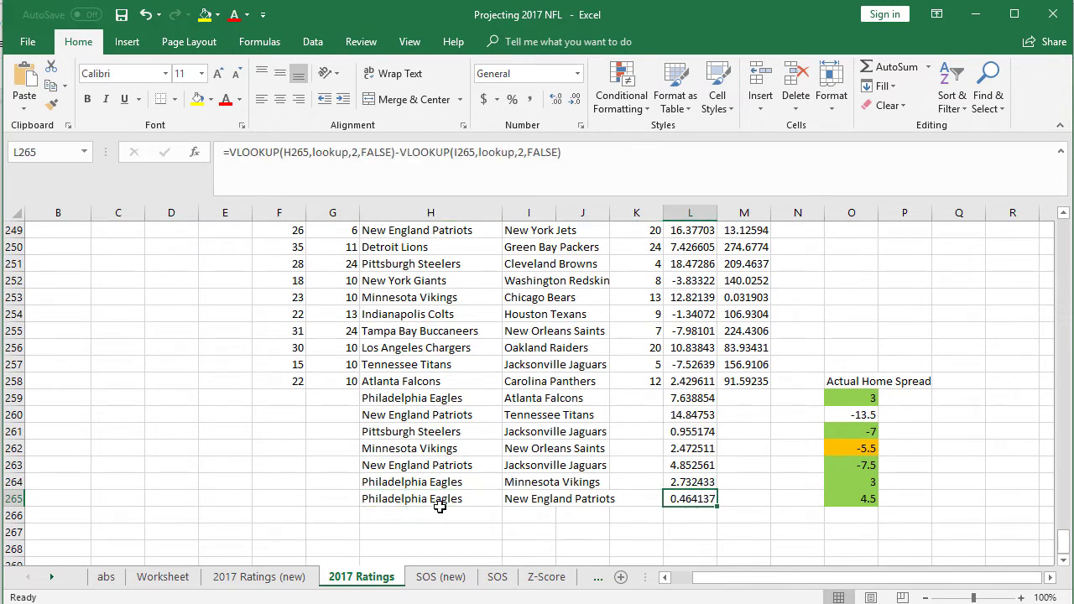
Compare the Eagles–Patriots forecast in row 265 with its actual home spread, and check the Eagles–Vikings forecast formula in L264
left_click_drag(385, 498, 384, 395)
left_click(688, 500)
left_click(411, 500)
left_click(846, 499)
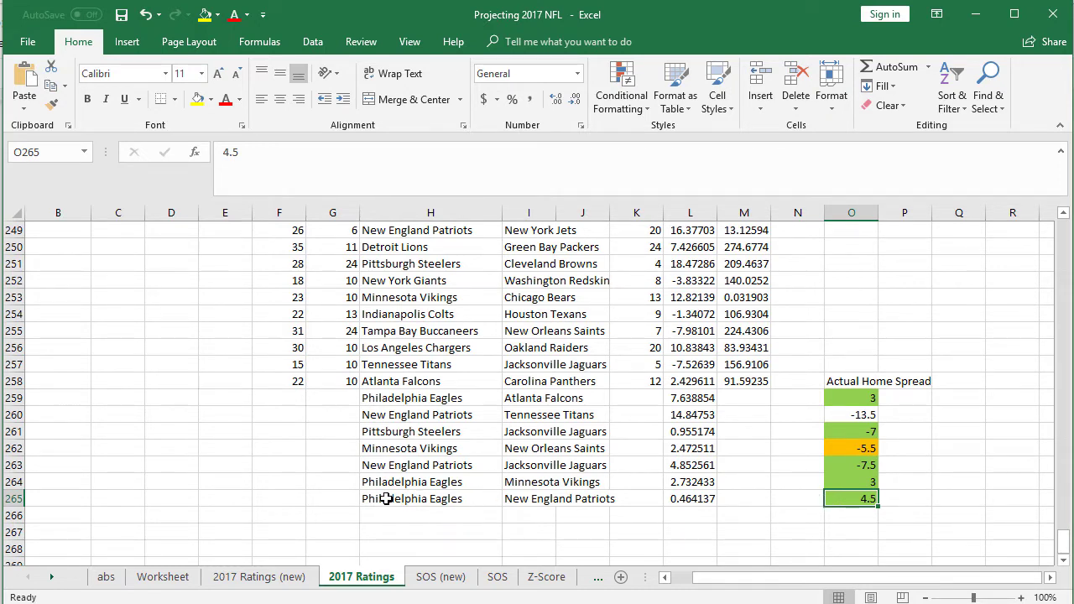
left_click_drag(385, 499, 864, 501)
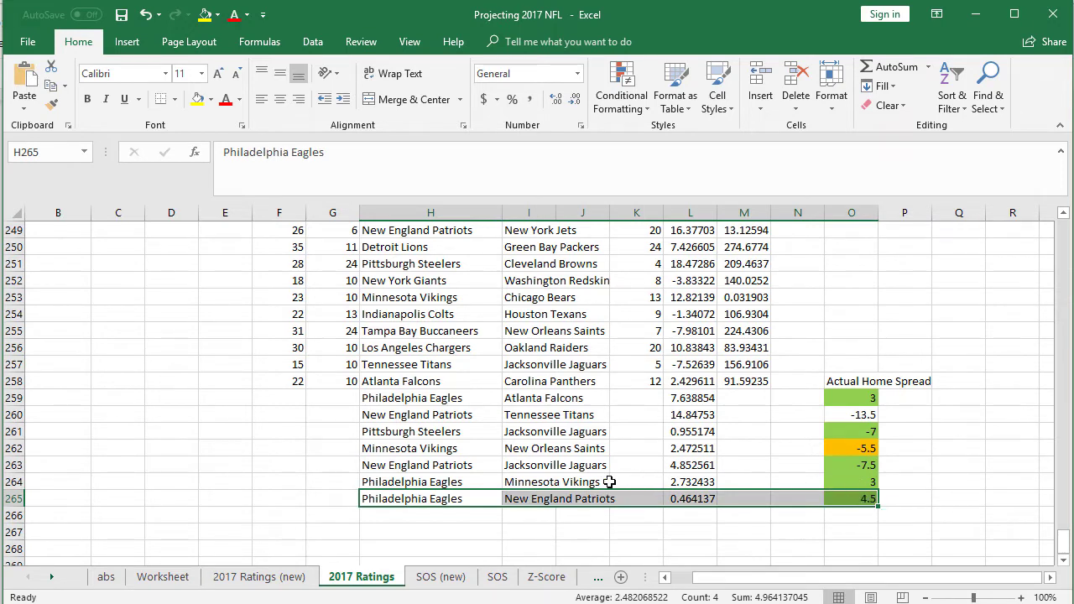
left_click(391, 483)
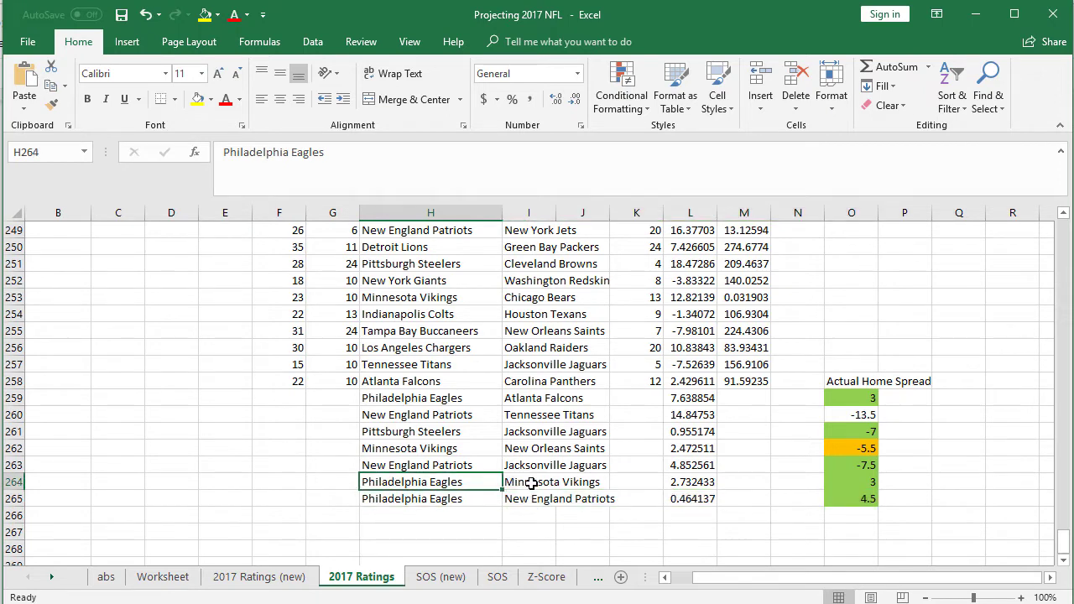
left_click(684, 482)
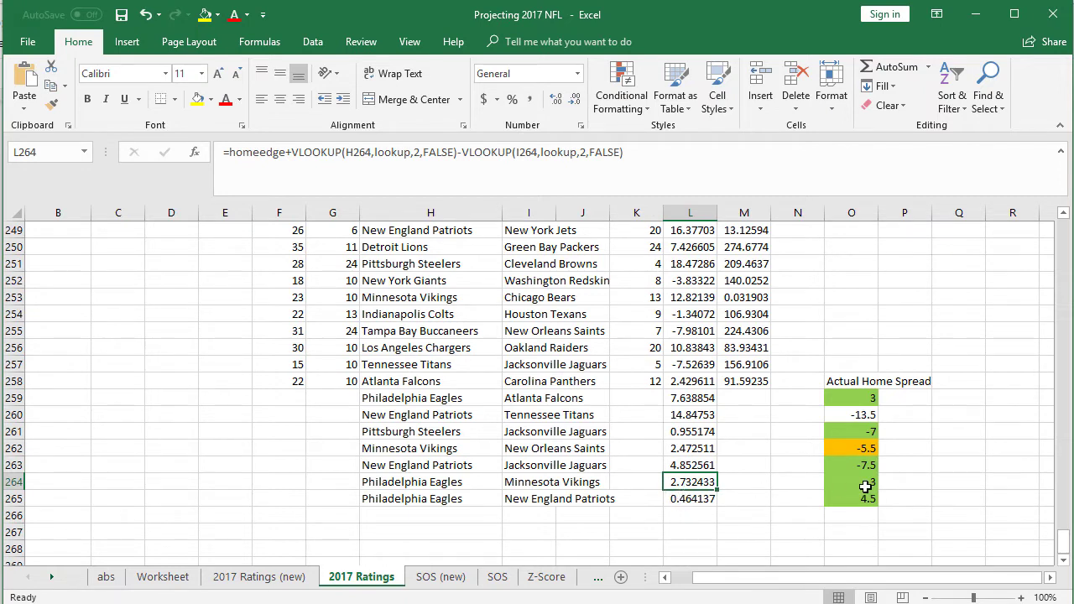
Compare the forecast for the Eagles–Falcons playoff game in row 259 with its actual home spread
left_click(684, 398)
left_click(407, 398)
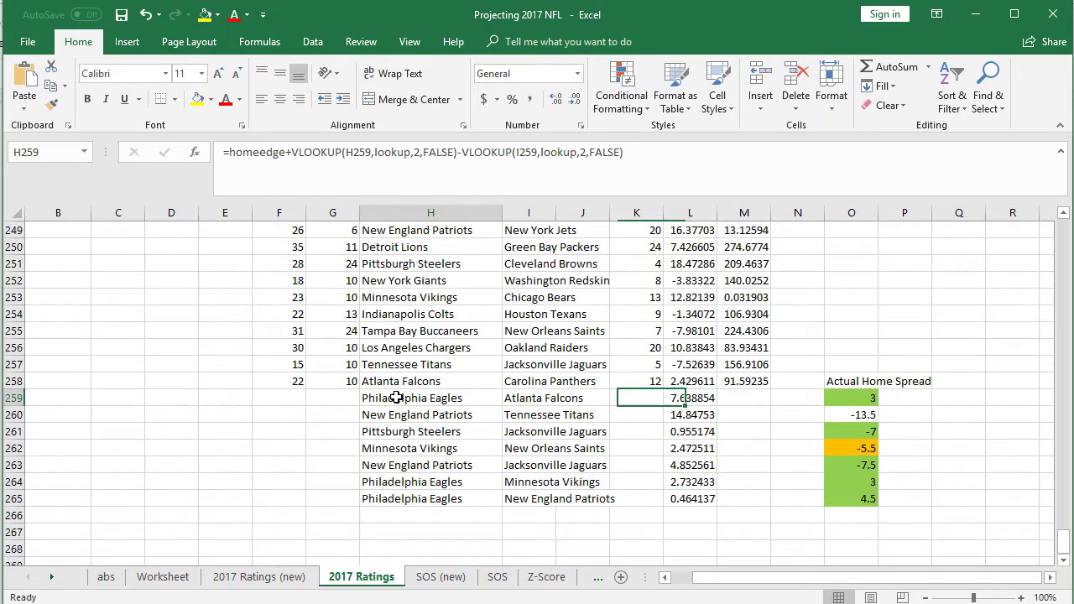
left_click(519, 400)
left_click(671, 398)
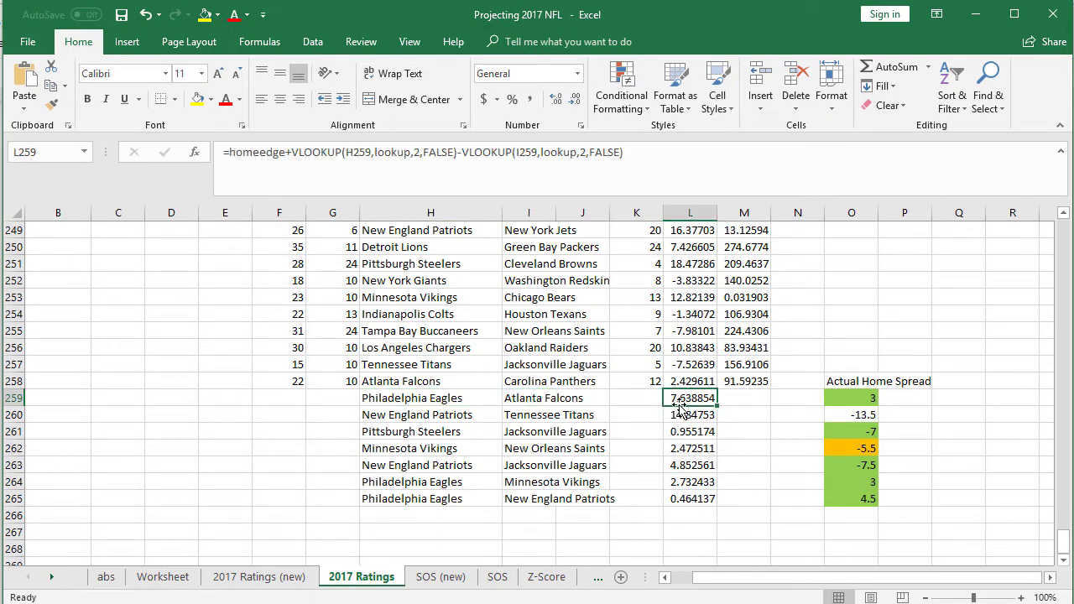
left_click(857, 398)
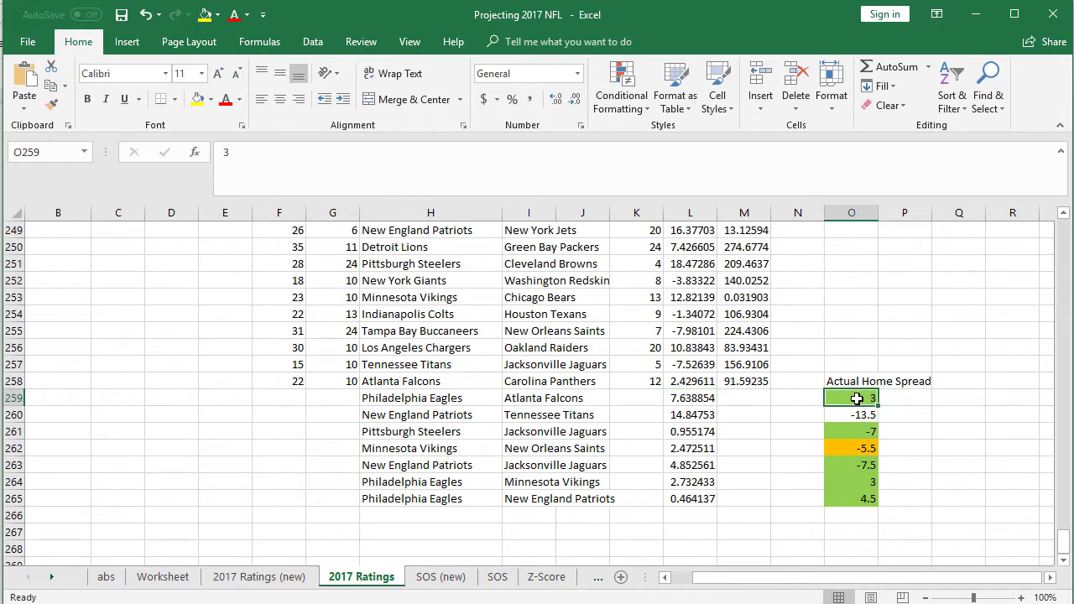
left_click_drag(681, 396, 855, 399)
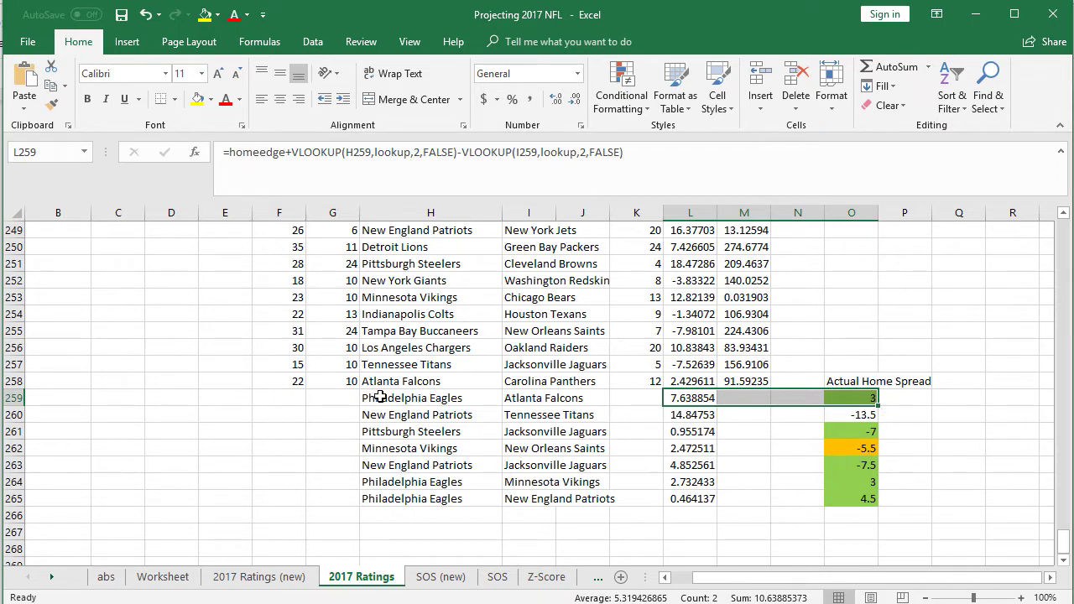
Compare the forecast for the Patriots–Titans playoff game in row 260 with its actual home spread
left_click_drag(402, 416, 592, 414)
left_click(684, 413)
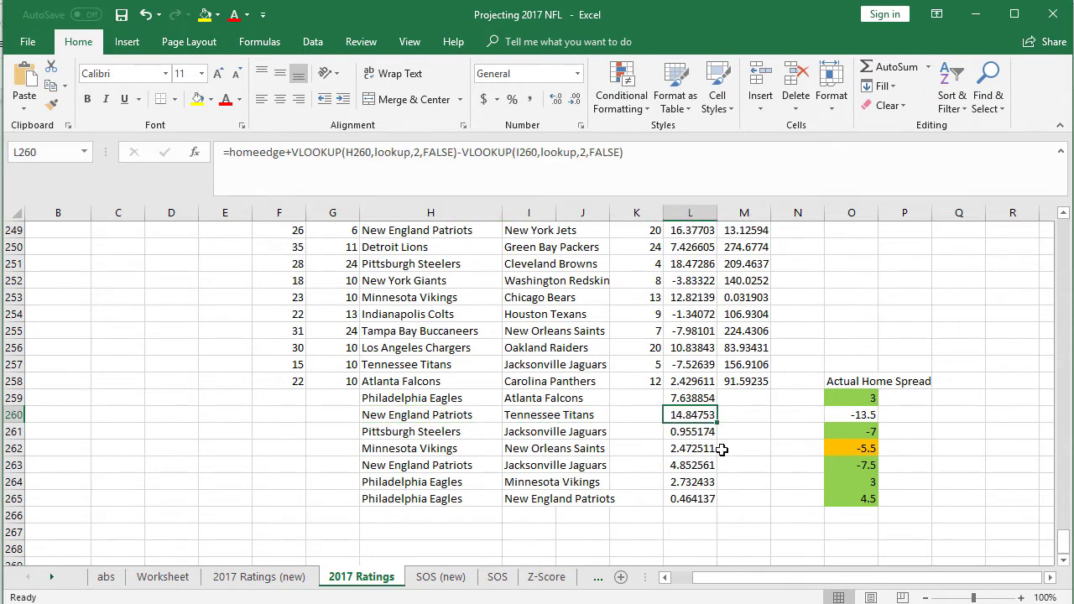
left_click(374, 417)
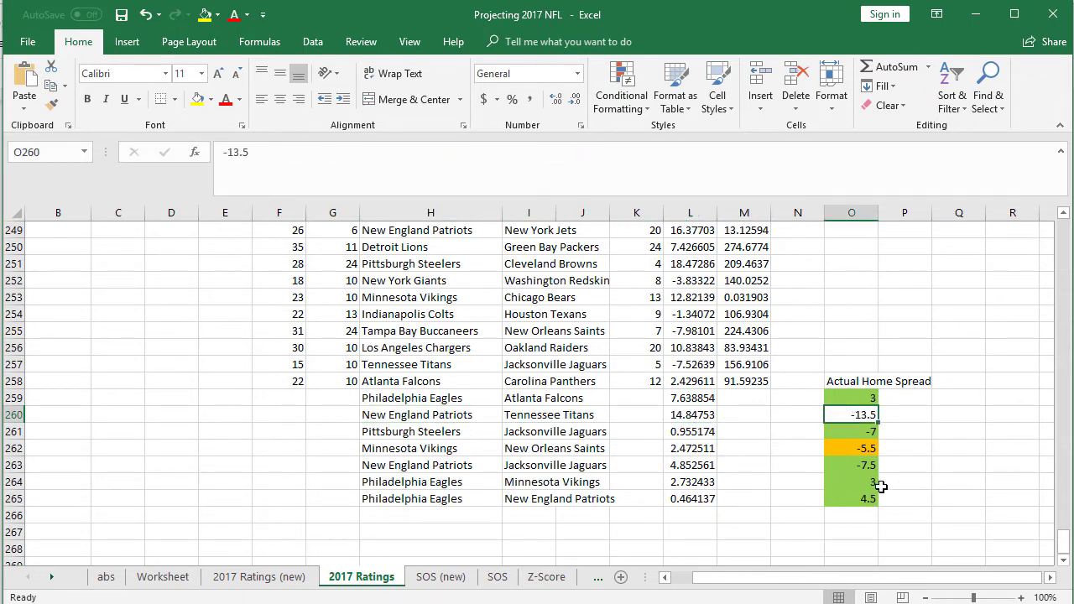
left_click(672, 413)
left_click(379, 418)
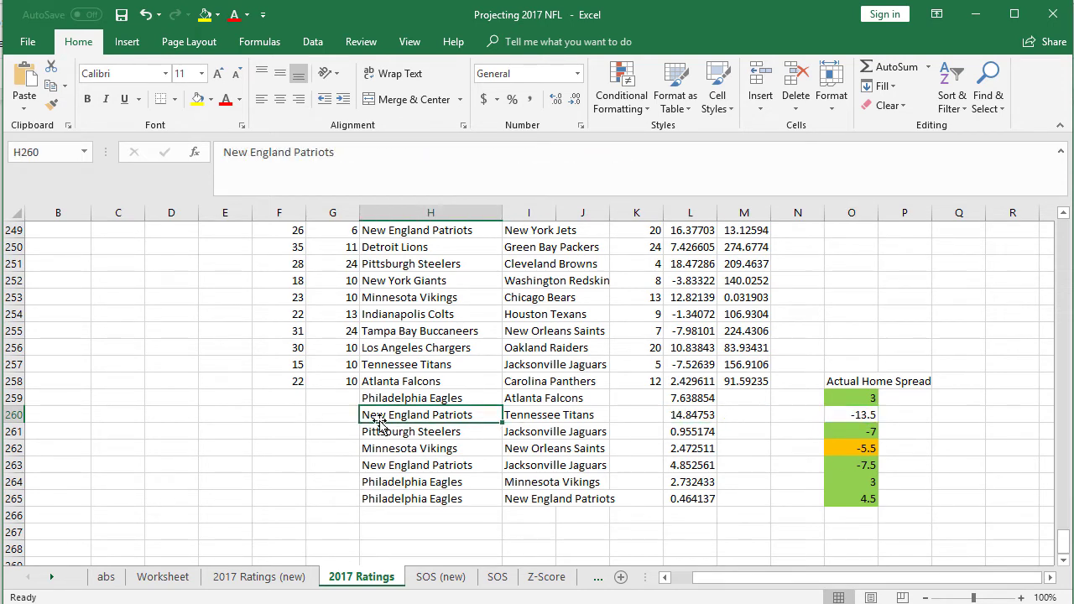
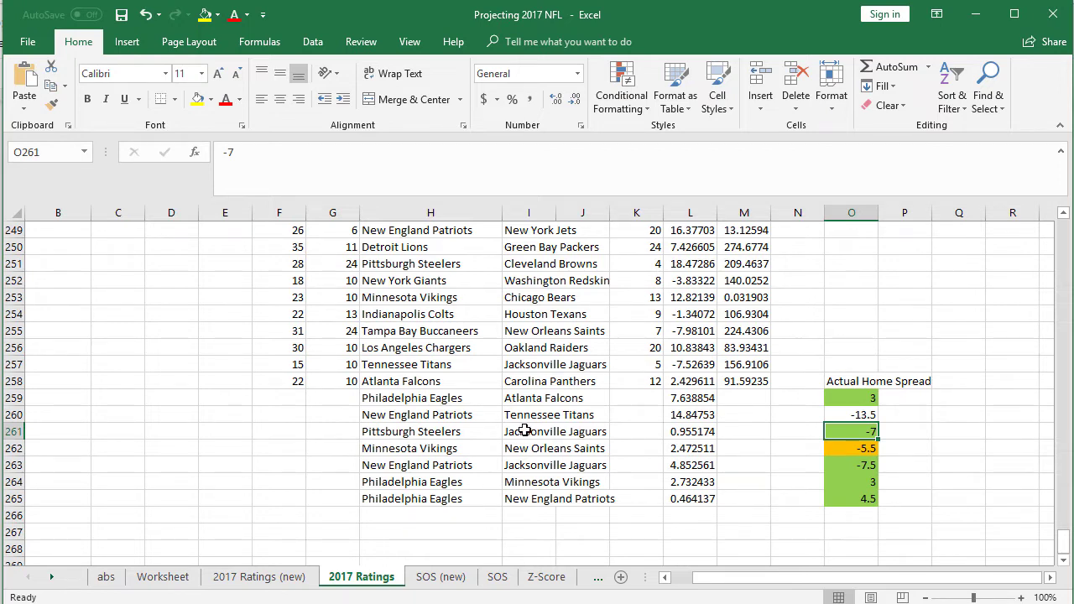
Compare the forecast for the Steelers–Jaguars playoff game in row 261 with its actual home spread
left_click(671, 434)
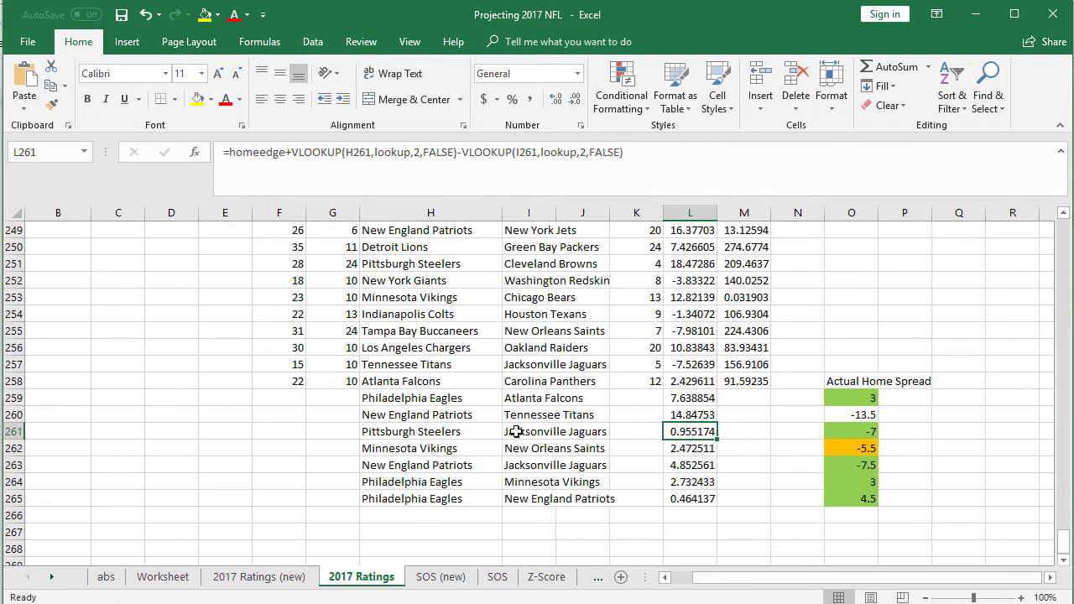
left_click(384, 433)
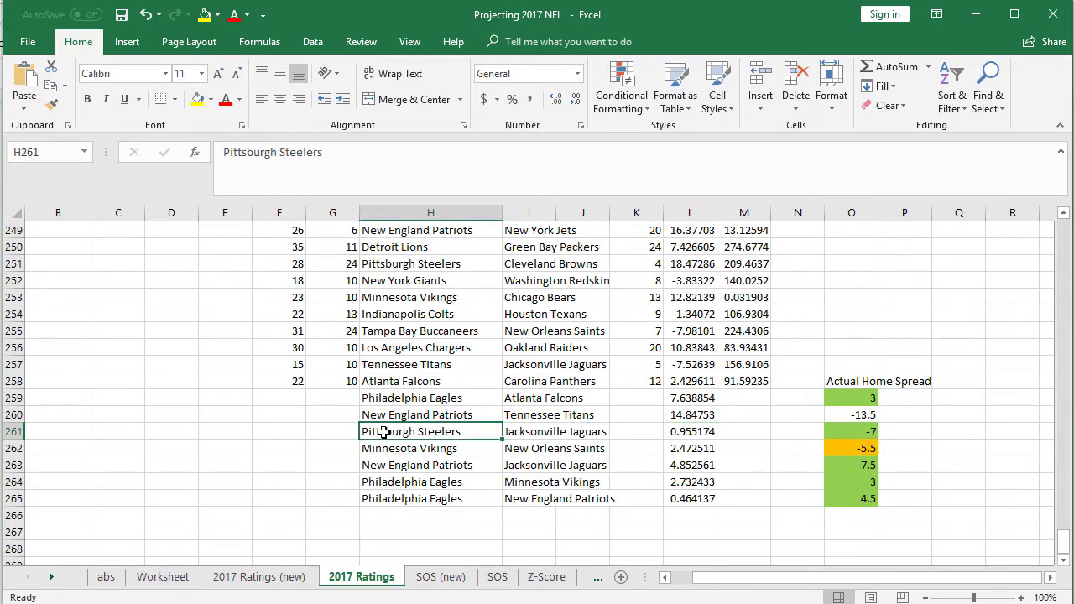
left_click_drag(865, 432, 433, 434)
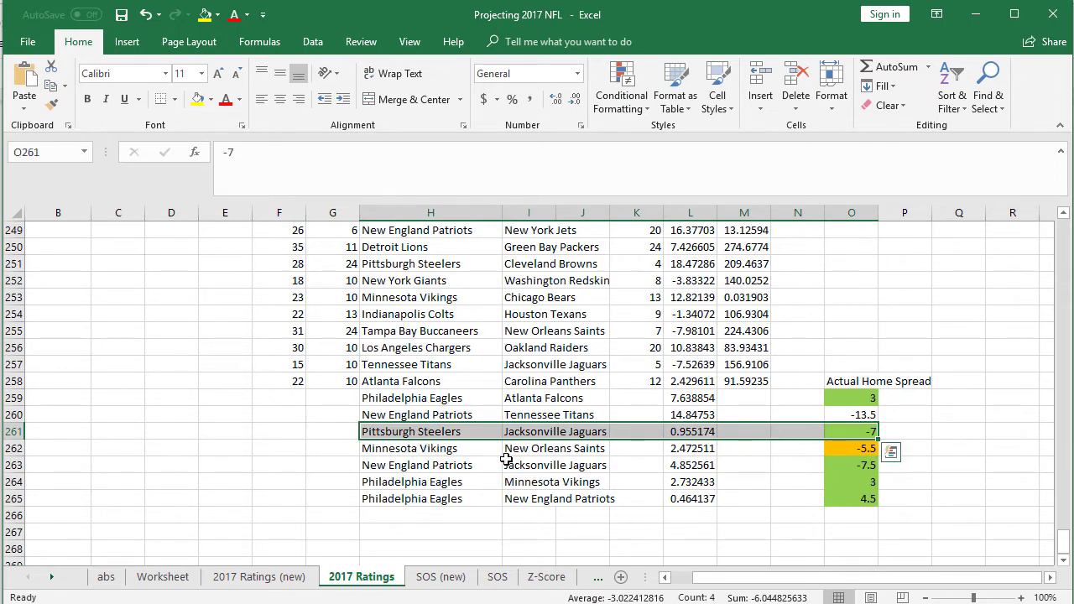
Check the teams and actual home spread of the Vikings–Saints playoff game in row 262
left_click(376, 448)
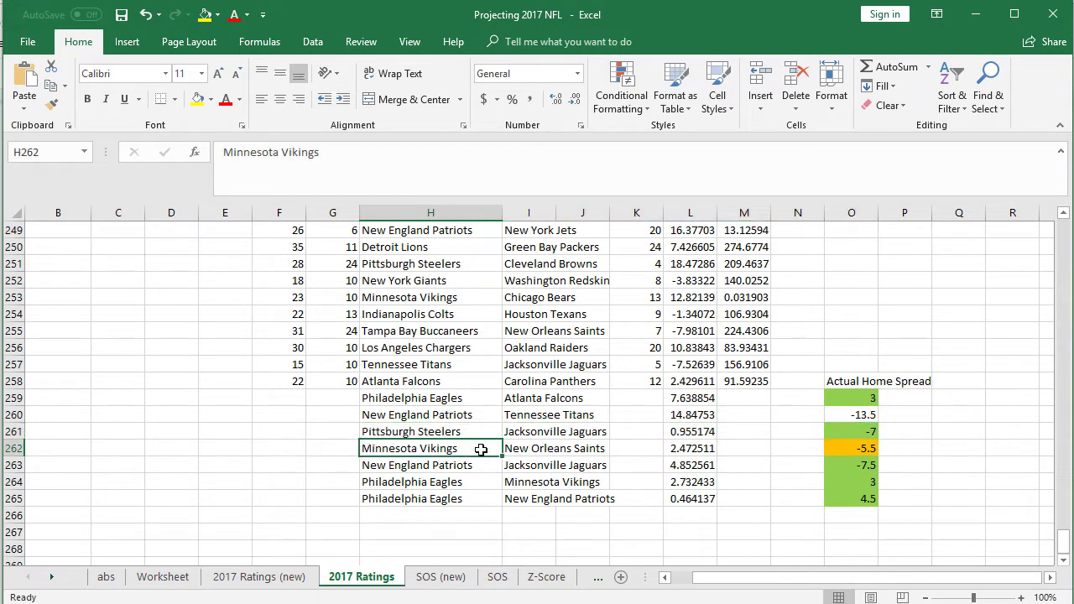
left_click(868, 450)
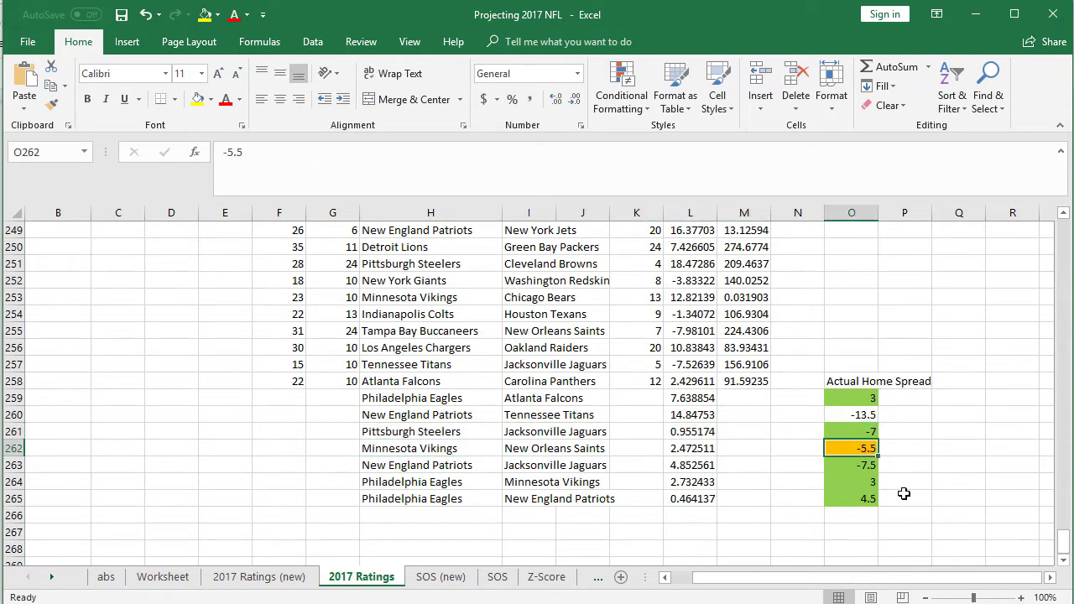
left_click(509, 447)
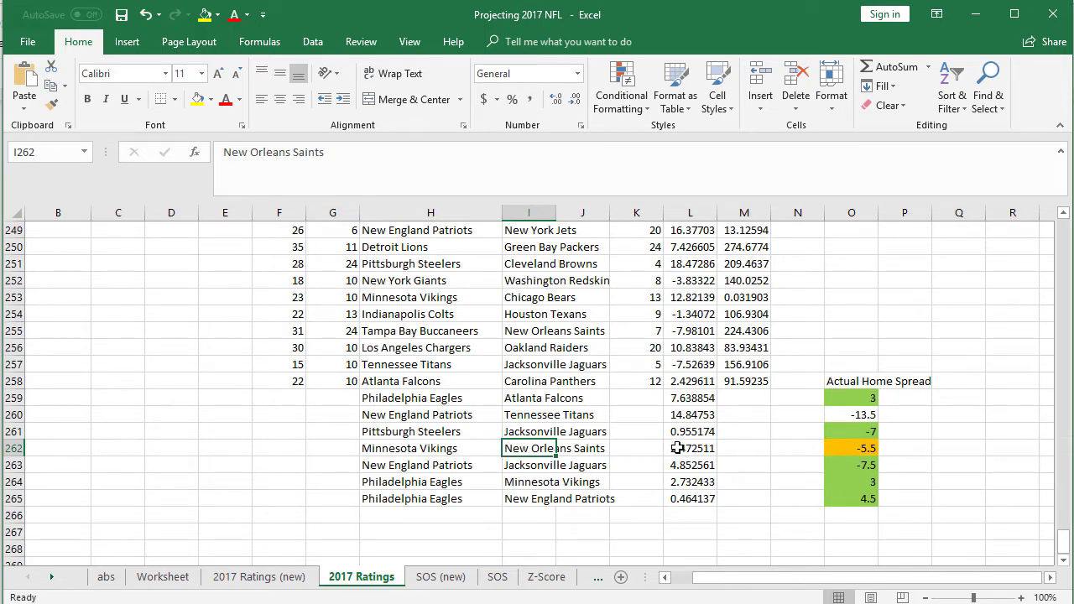
Compare the forecast for the Patriots–Jaguars playoff game in row 263 with its actual home spread
left_click(383, 463)
left_click(532, 464)
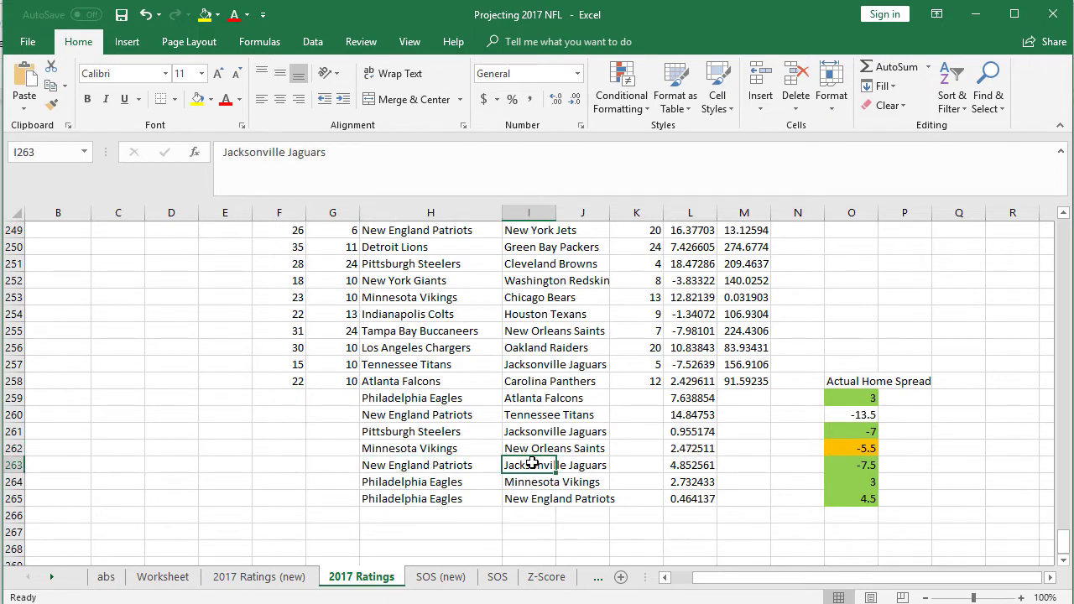
left_click(686, 463)
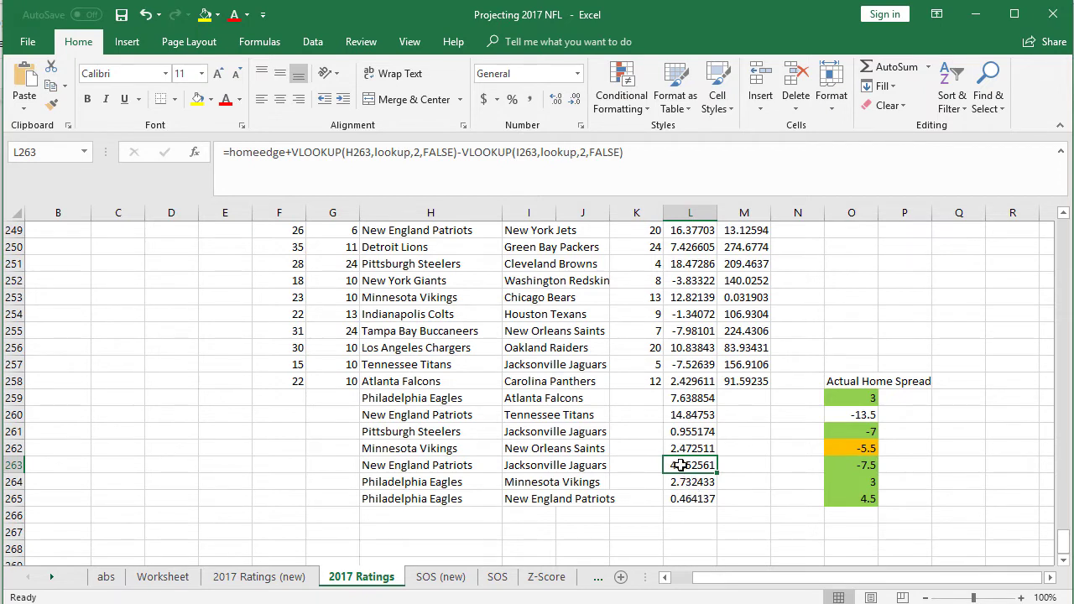
left_click(856, 463)
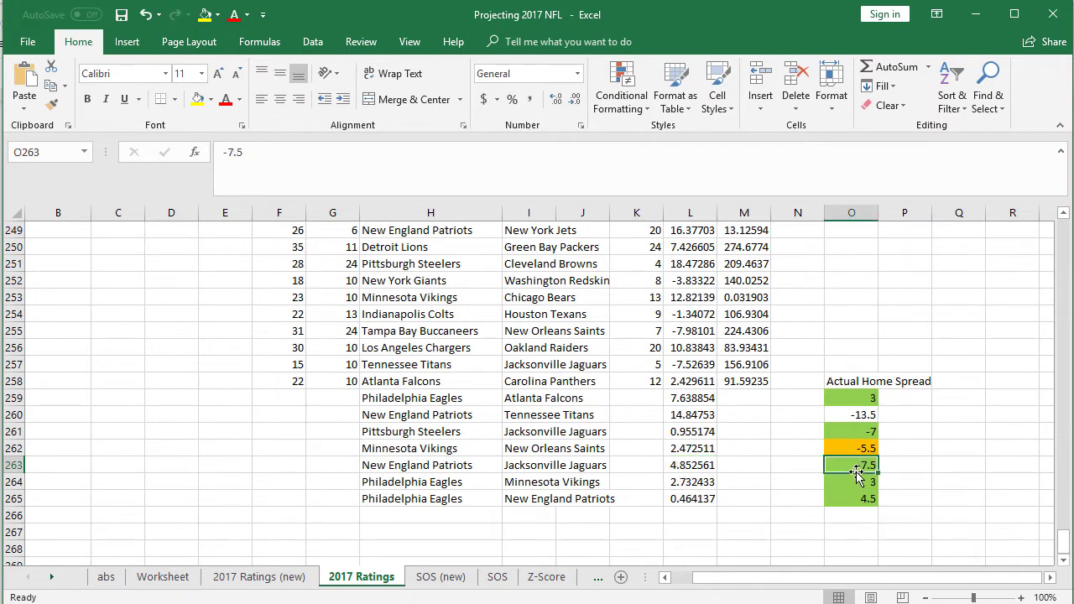
Recheck the away team and actual home spread of the Patriots–Jaguars playoff game in row 263
left_click(526, 465)
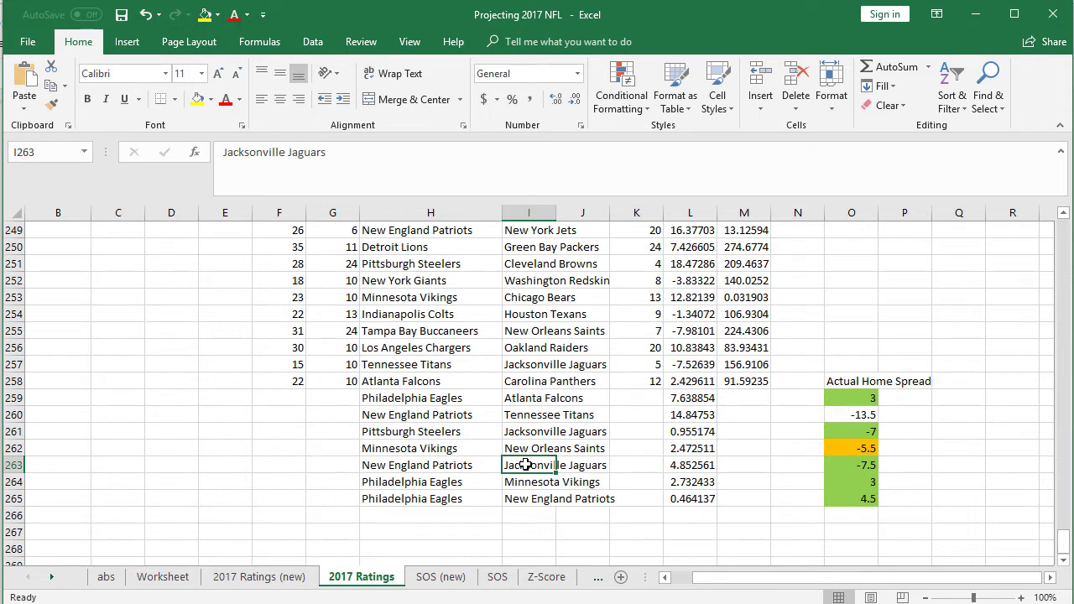
left_click(838, 467)
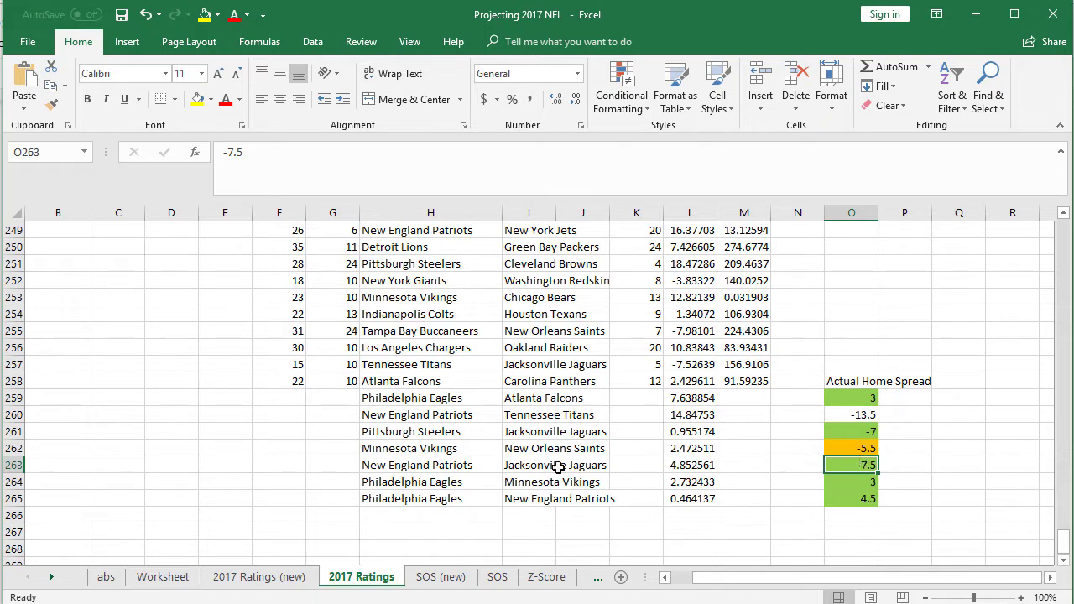
Compare the forecast for the Eagles–Vikings playoff game in row 264 with its actual home spread
left_click(395, 482)
left_click(529, 482)
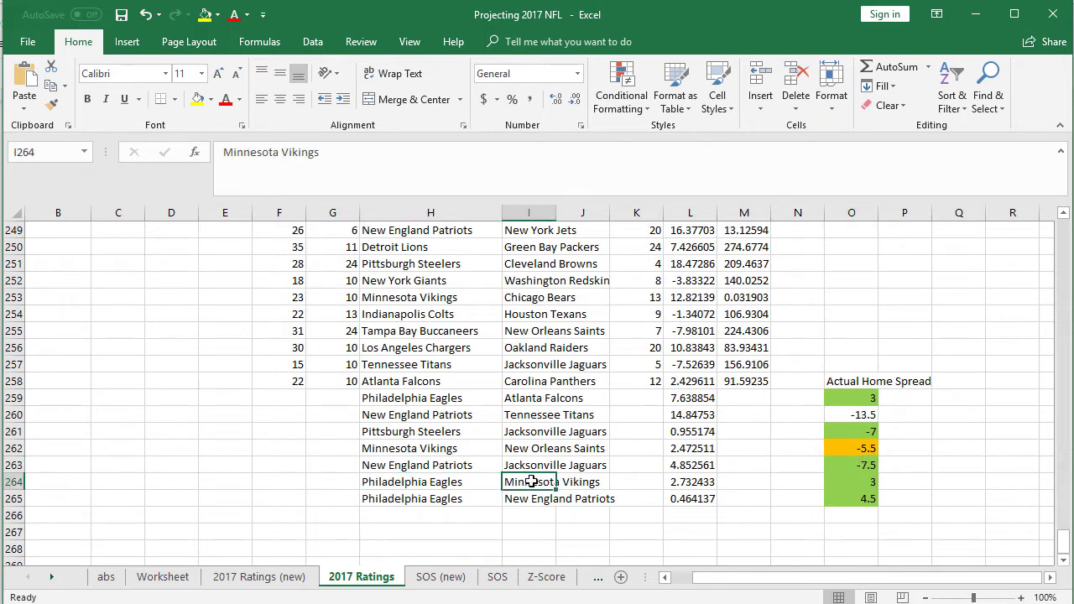
left_click(396, 479)
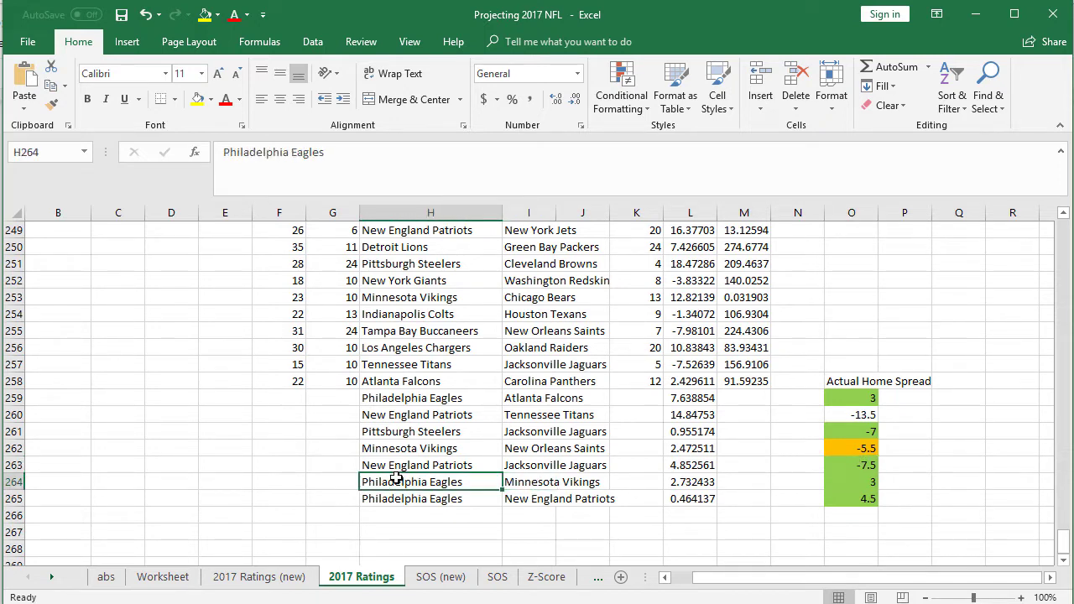
left_click(680, 483)
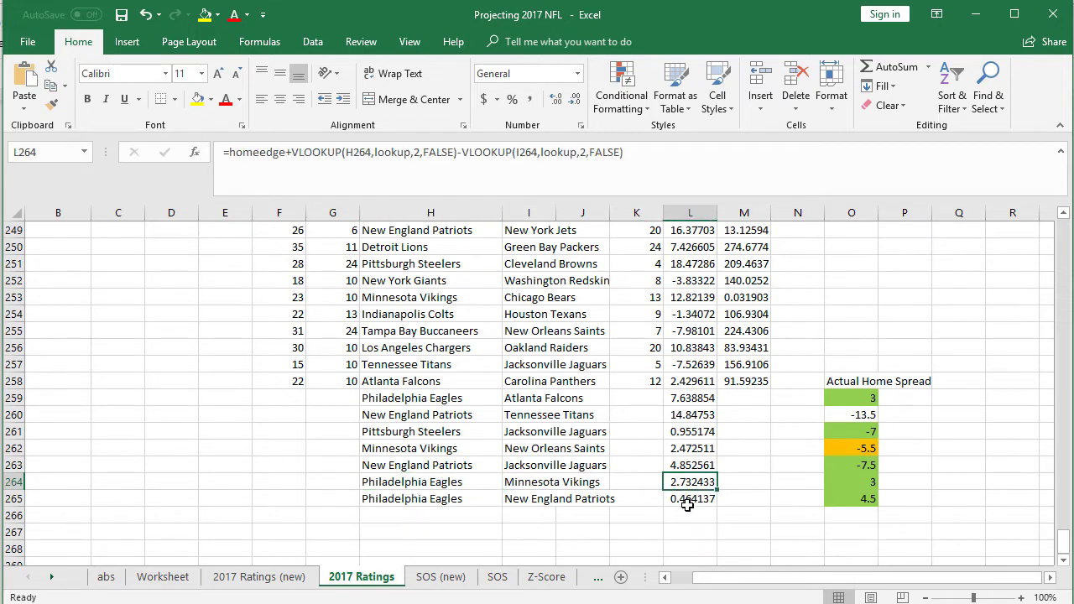
left_click(390, 480)
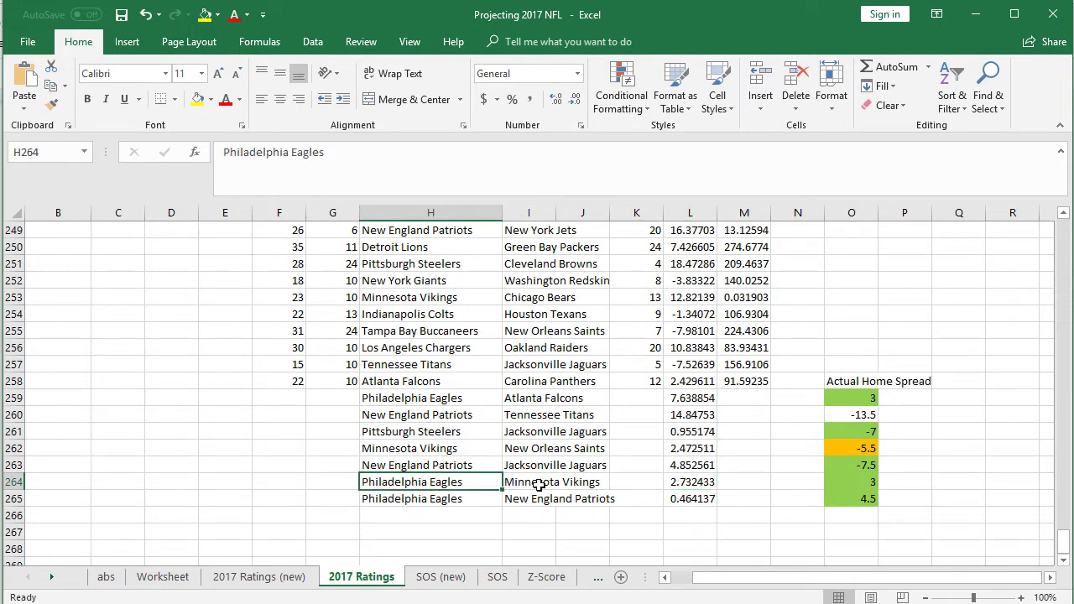
left_click(869, 482)
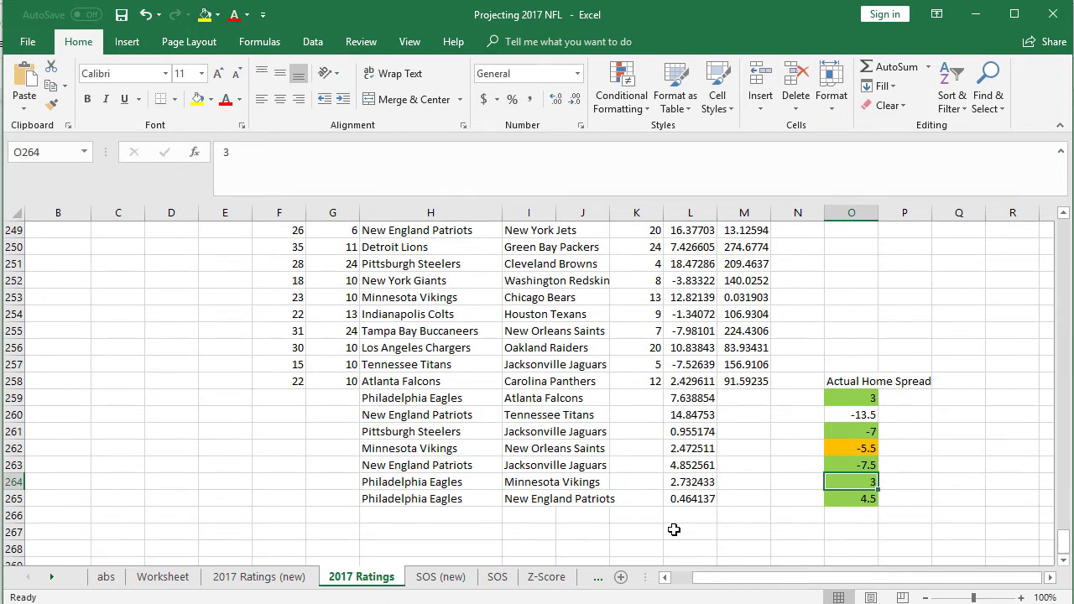
left_click(530, 482)
left_click(672, 487)
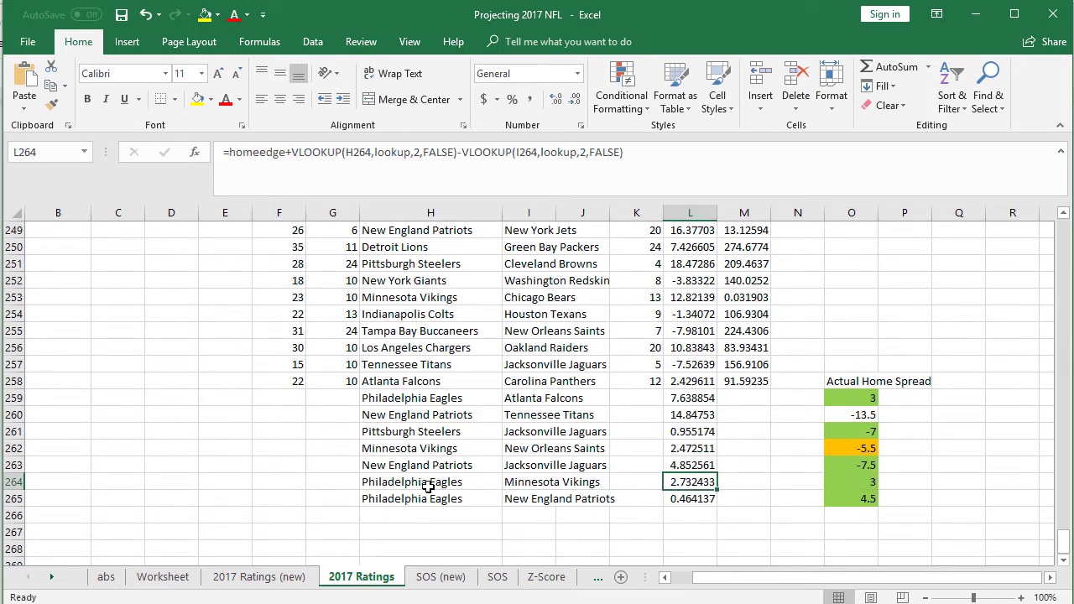
left_click(412, 482)
Review the actual home spreads of all playoff games in O259:O265, including the Patriots–Jaguars and Vikings–Saints games
left_click_drag(844, 497, 831, 396)
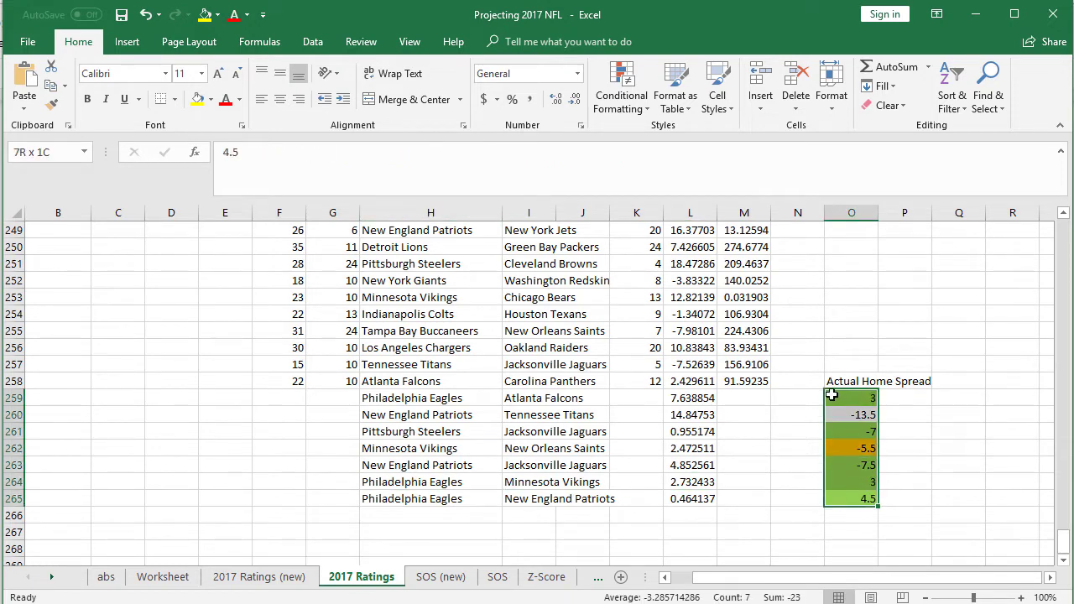
left_click(869, 466)
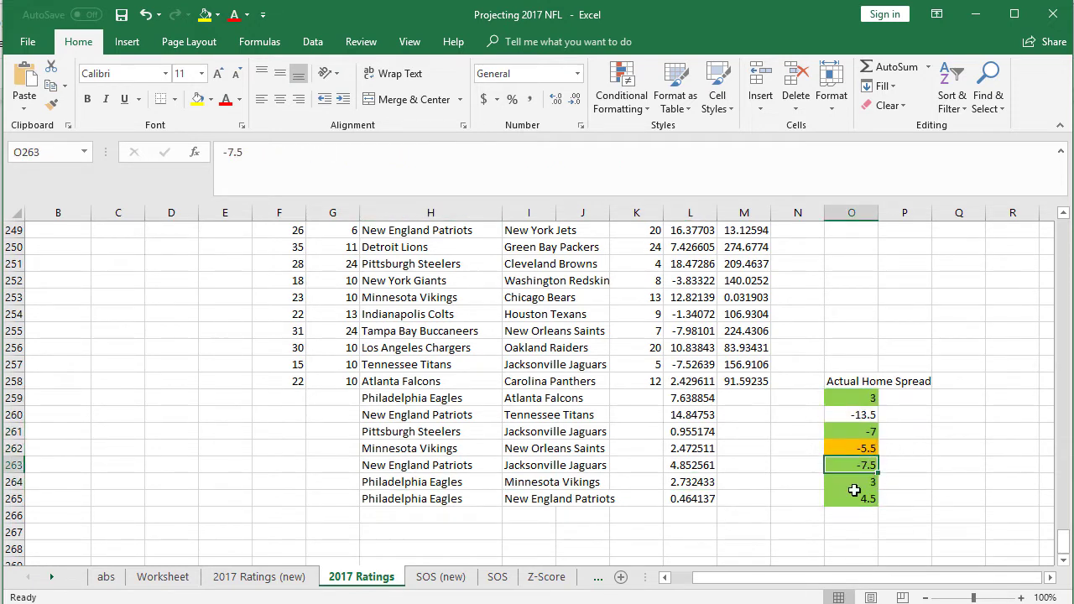
left_click(855, 449)
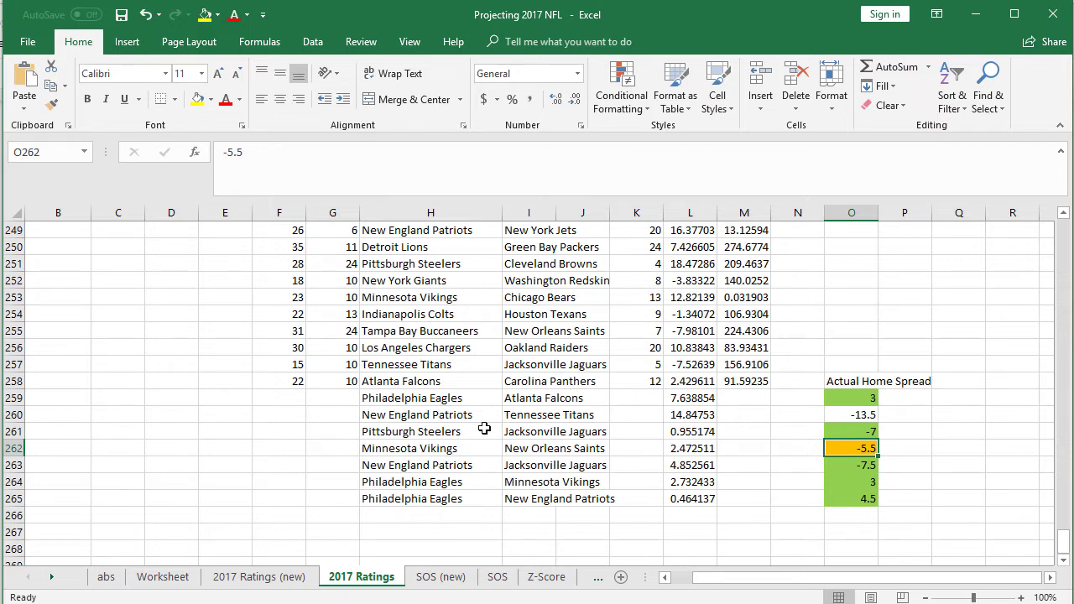
scroll(470, 429, "up", 1)
scroll(471, 430, "down", 1)
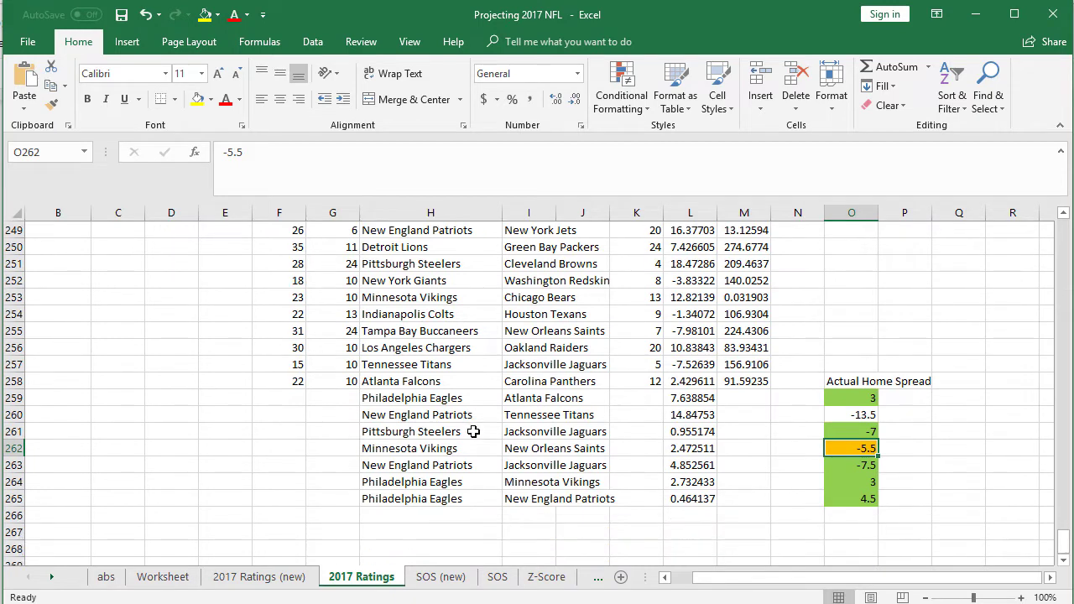